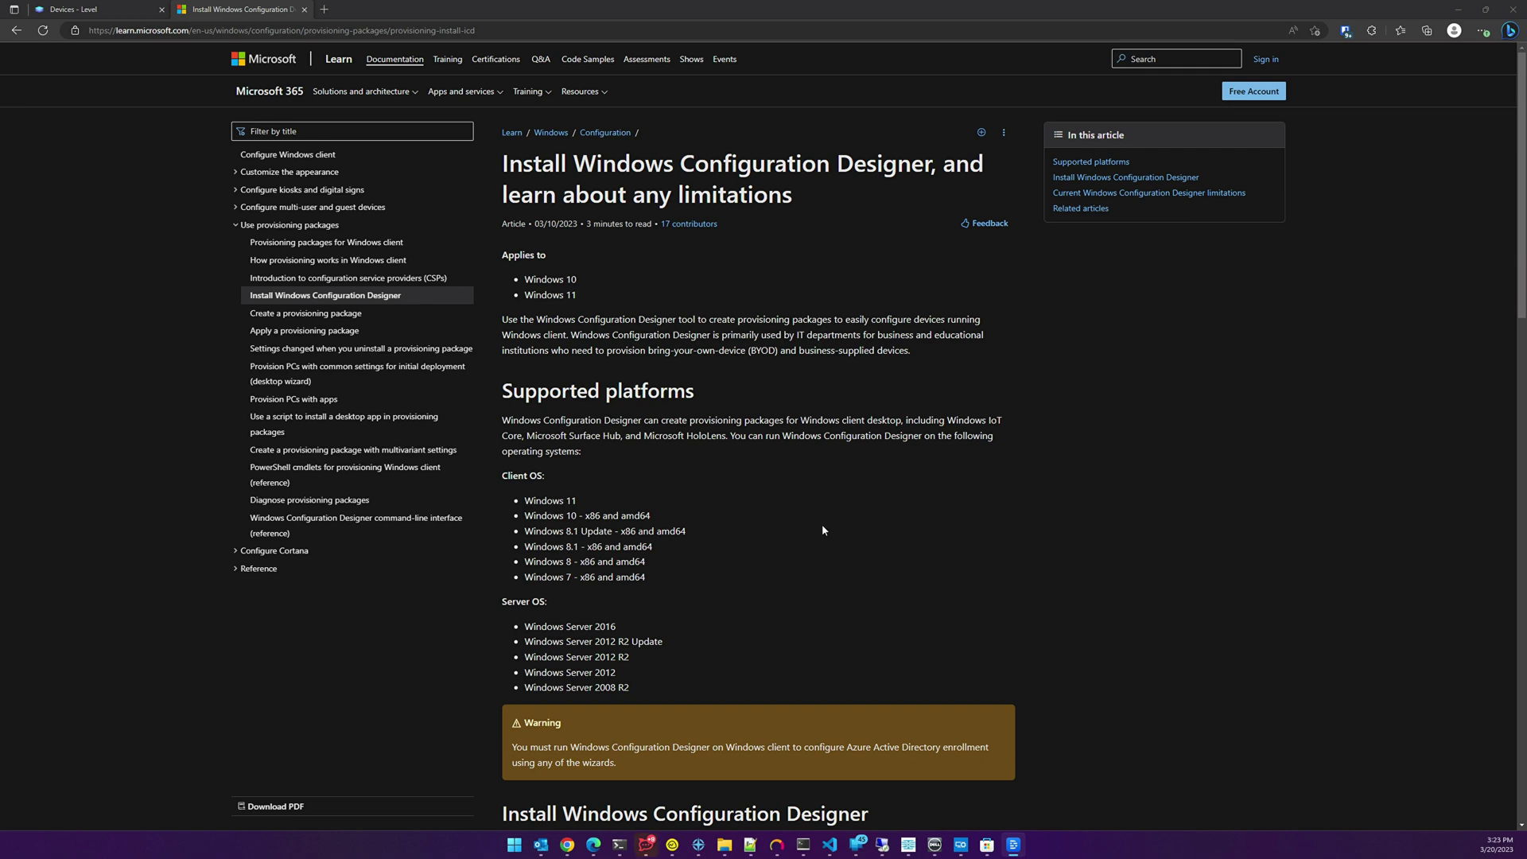
Step: Look up Windows Configuration Designer in the Microsoft Store and open its app page
left_click(989, 848)
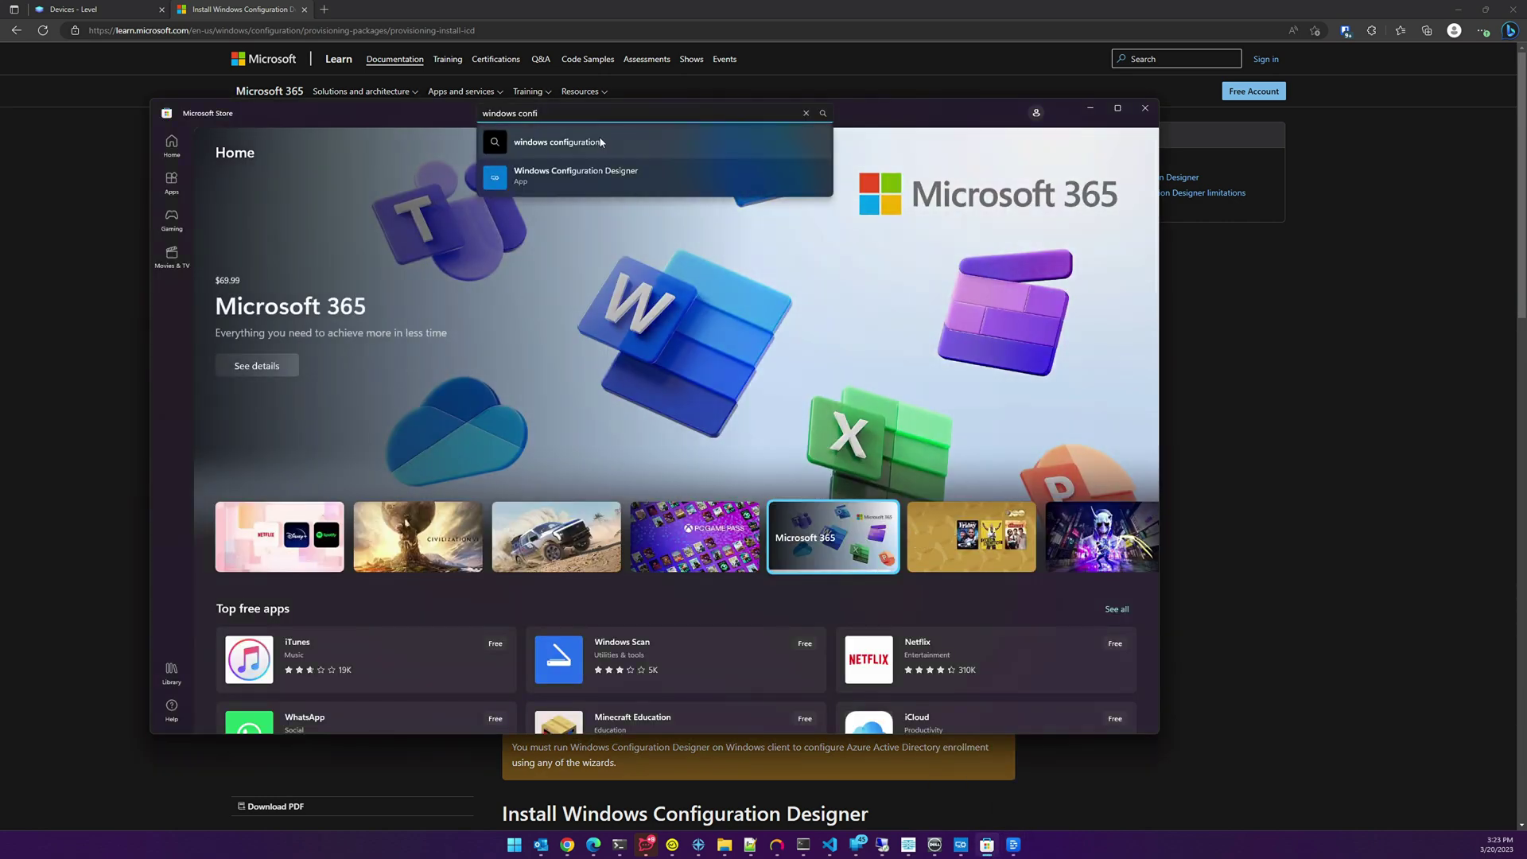
left_click(558, 177)
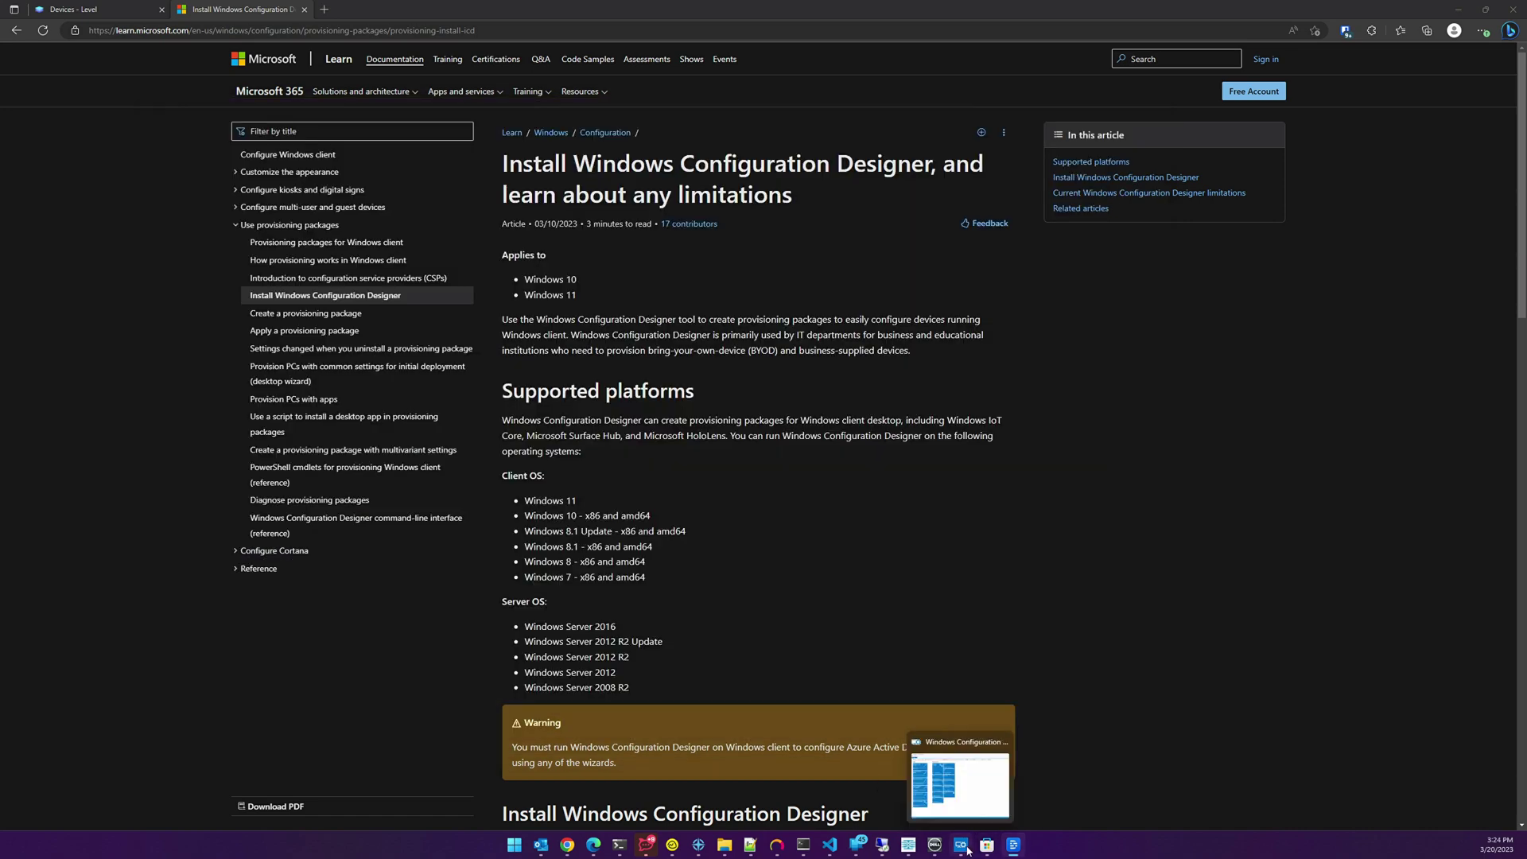
Step: Switch to Windows Configuration Designer and create a desktop device provisioning project named Workstation Automation
left_click(961, 846)
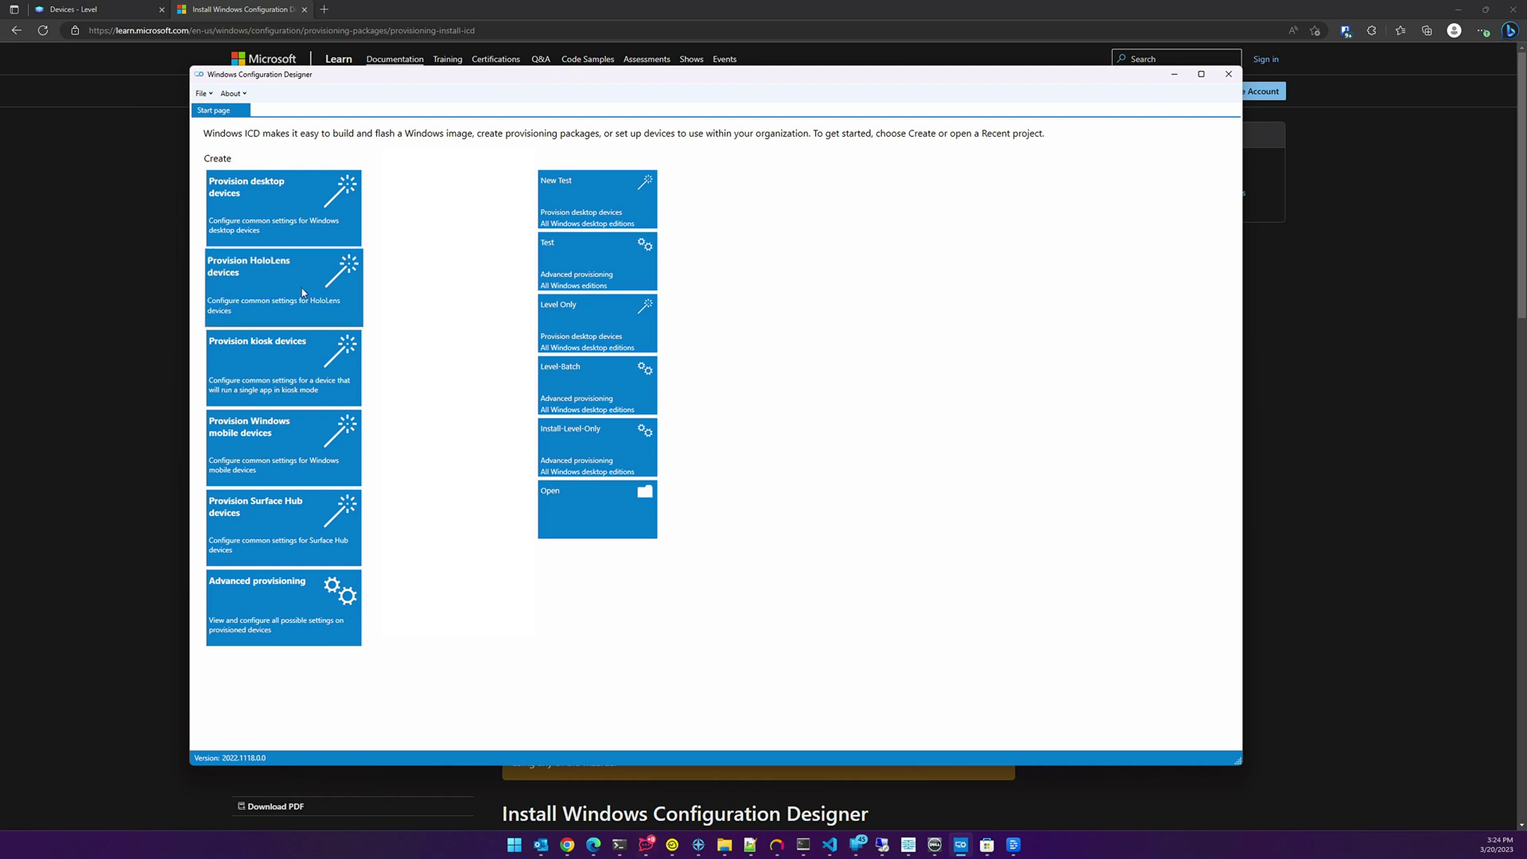
left_click(277, 213)
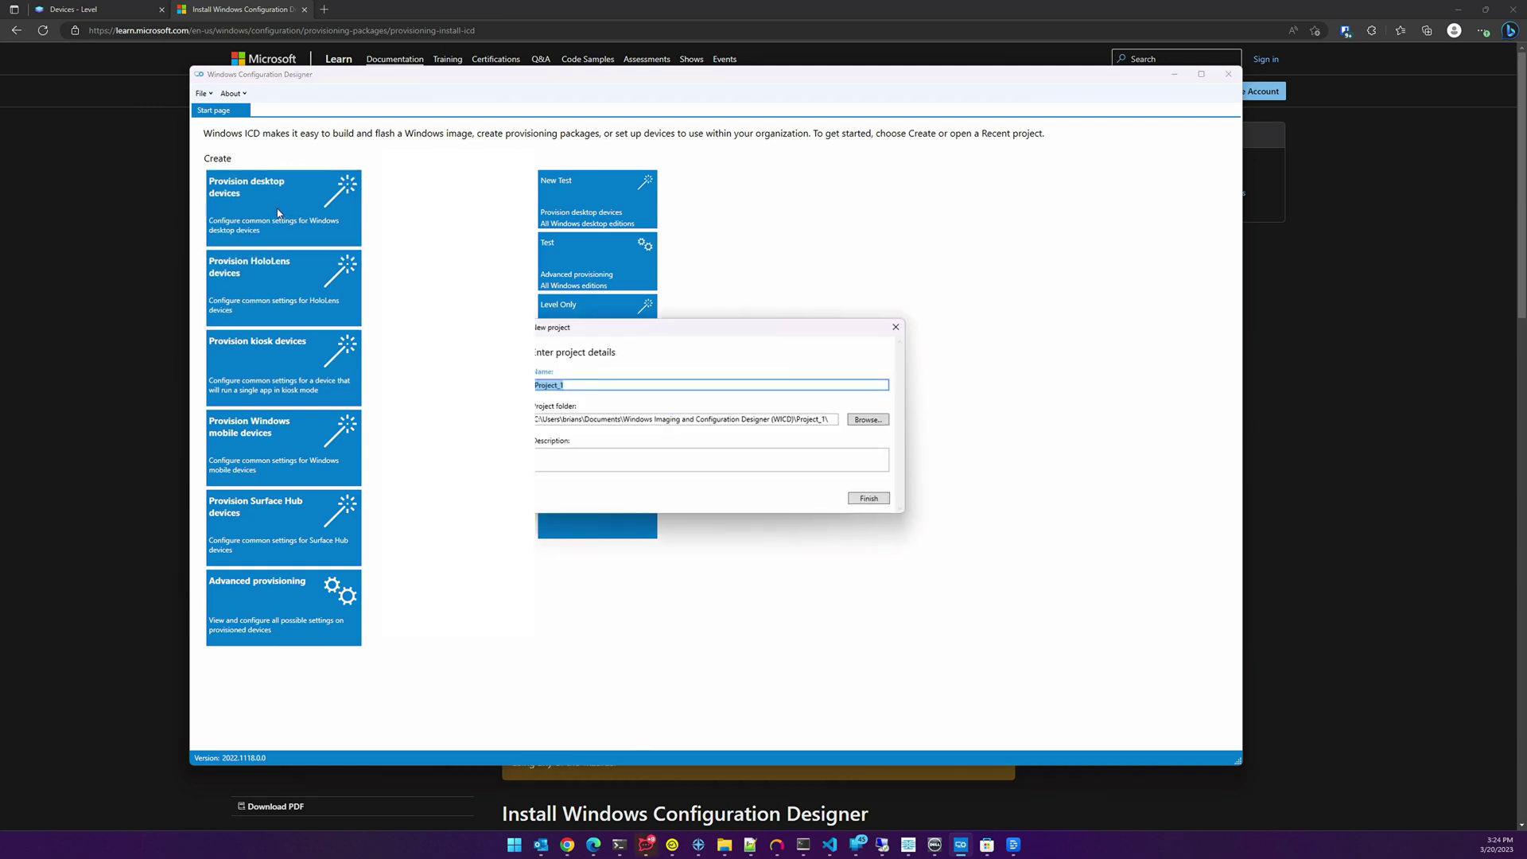
type("Workstation Automation")
left_click(869, 498)
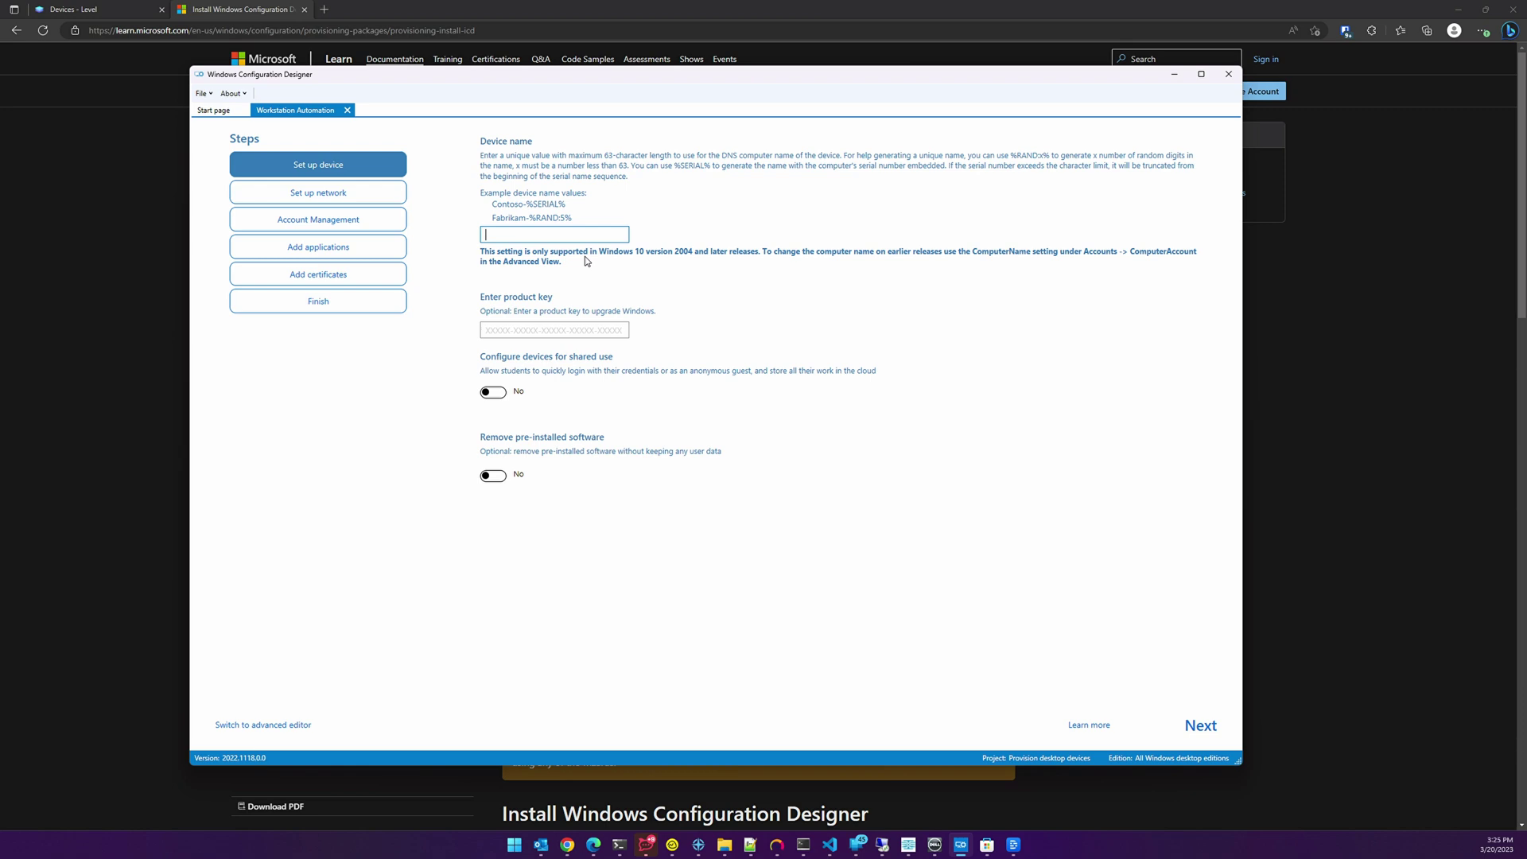
Step: Set the device name to CompanyName-%SERIAL% and turn off the Wi-Fi network setup, continuing to account management
type("CompanyName-%SERIAL%")
left_click(1190, 725)
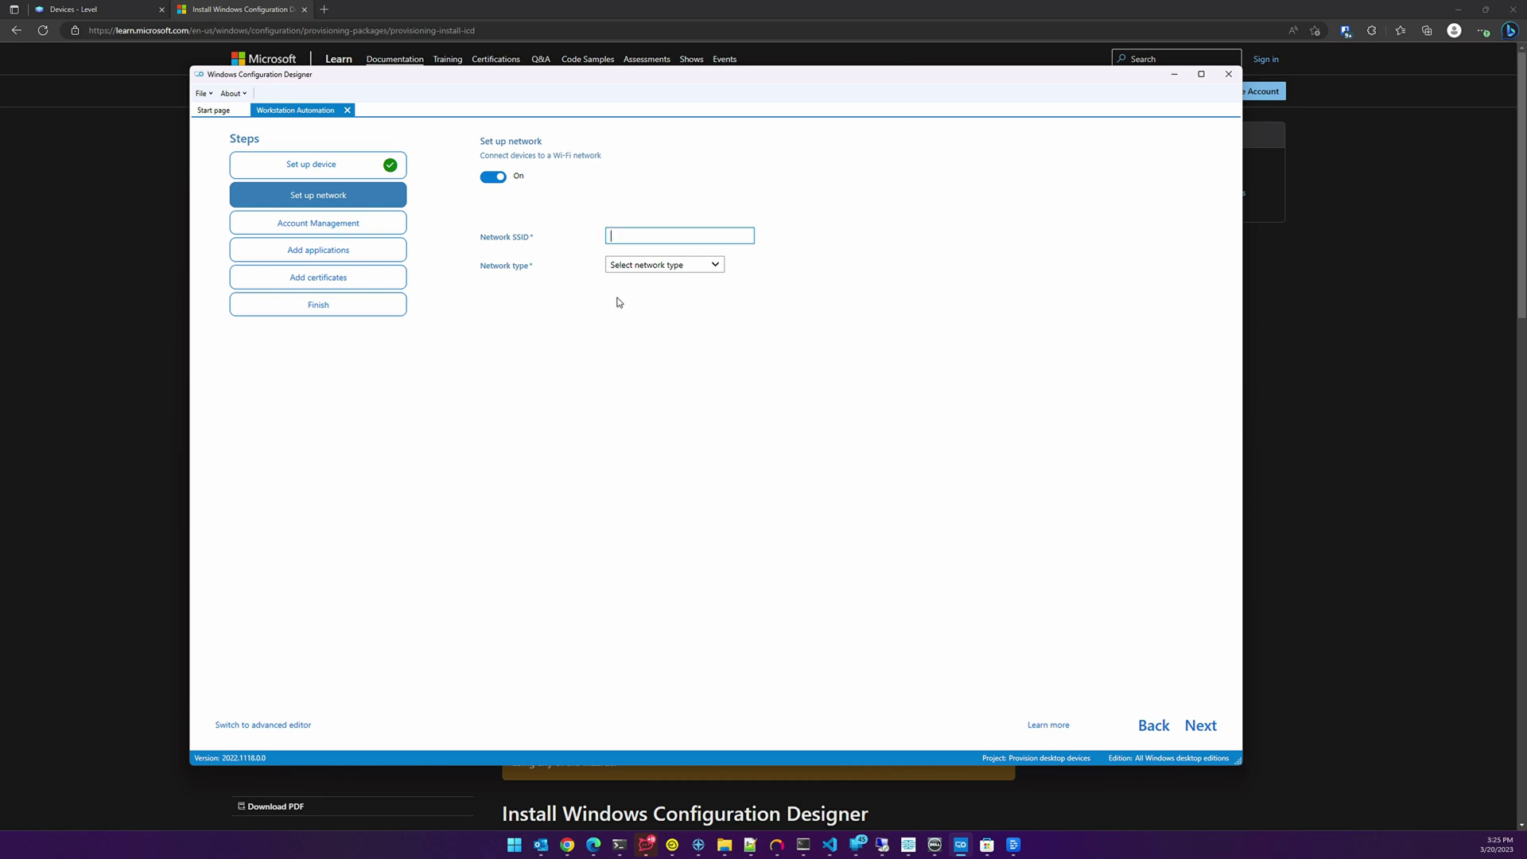
left_click(488, 180)
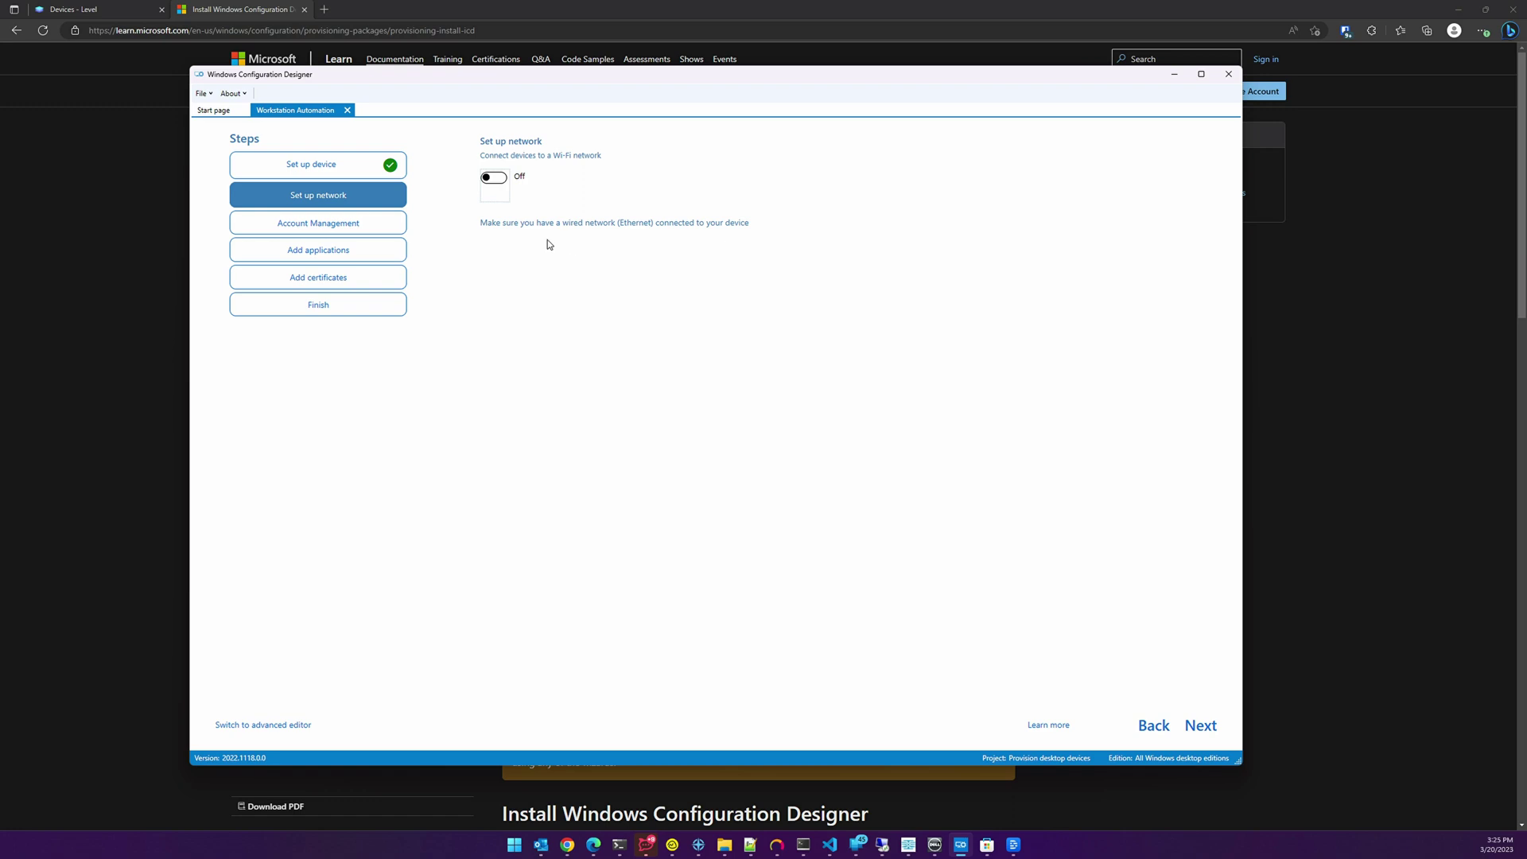
left_click(1199, 727)
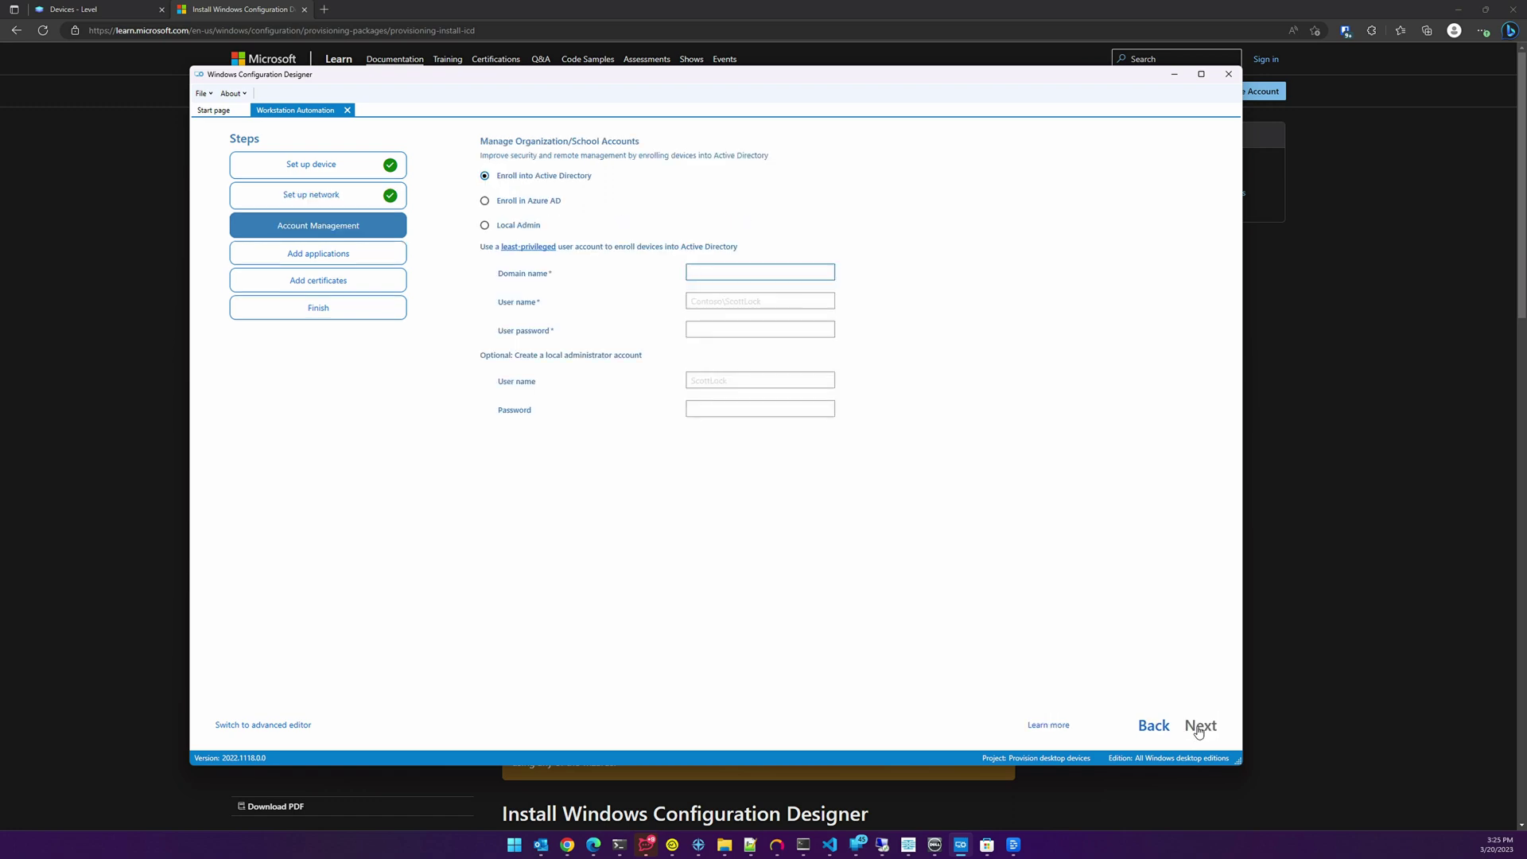
Step: Choose Local Admin, enter LocalAdmin as the user name with the account password, and continue to the applications step
left_click(485, 226)
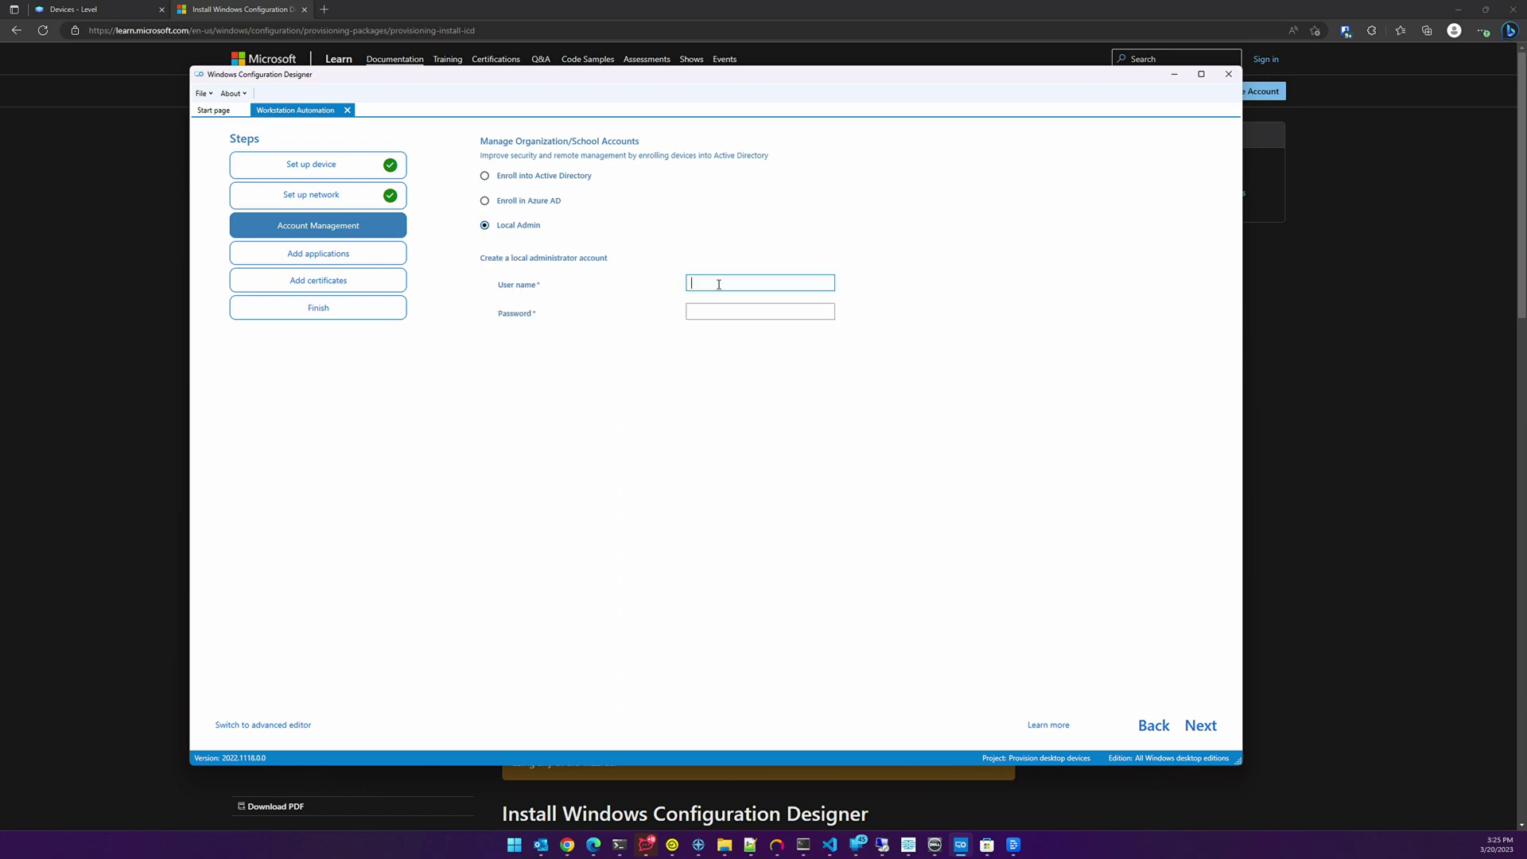
type("LocalAdmin")
key("Tab")
type("********")
left_click(1197, 732)
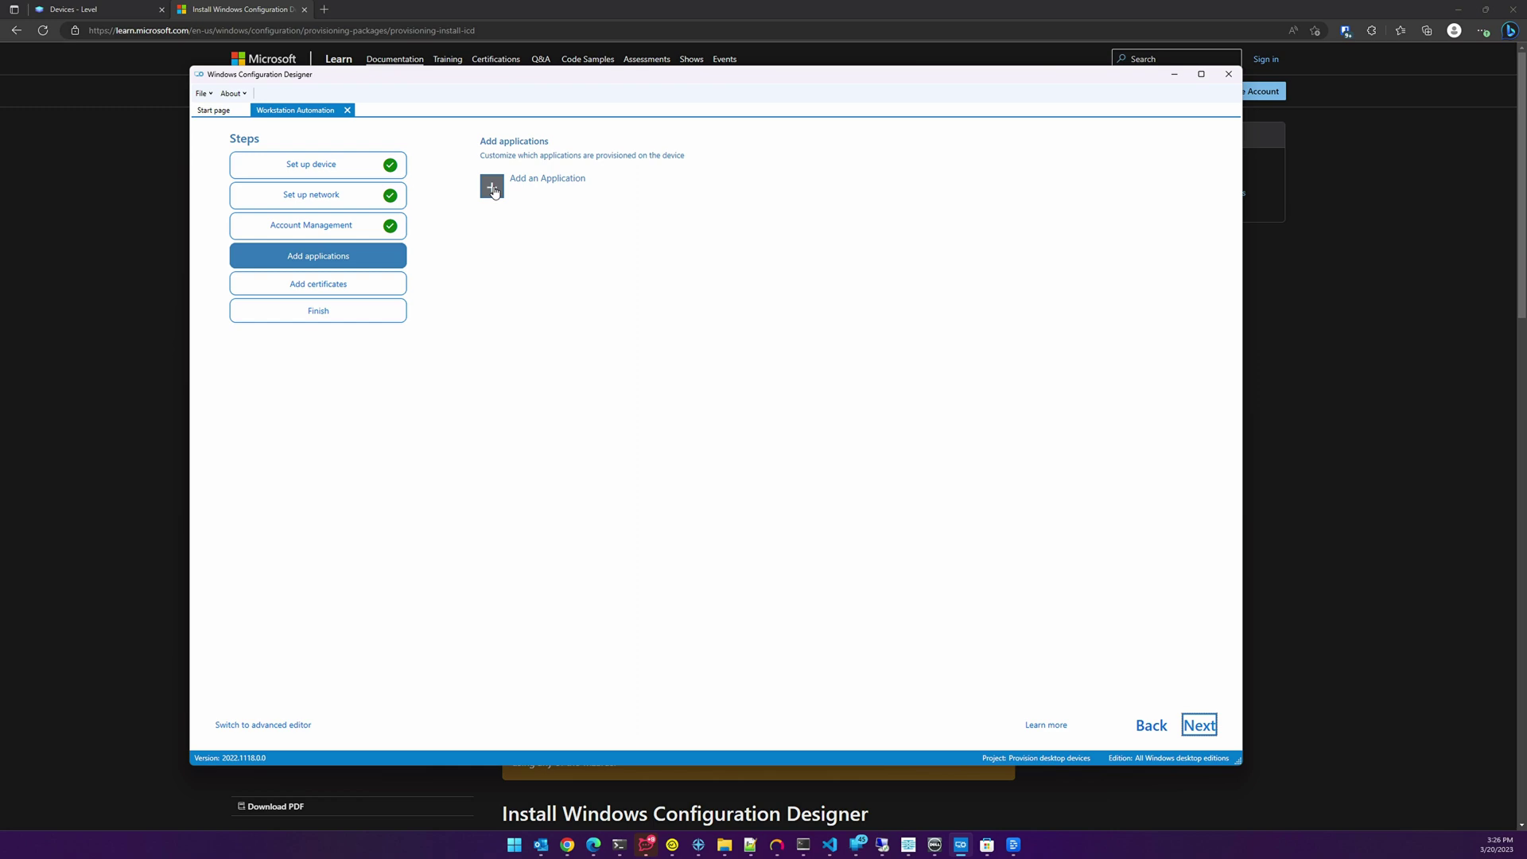
Step: Start a new application entry in the provisioning package and browse for its installer
left_click(493, 191)
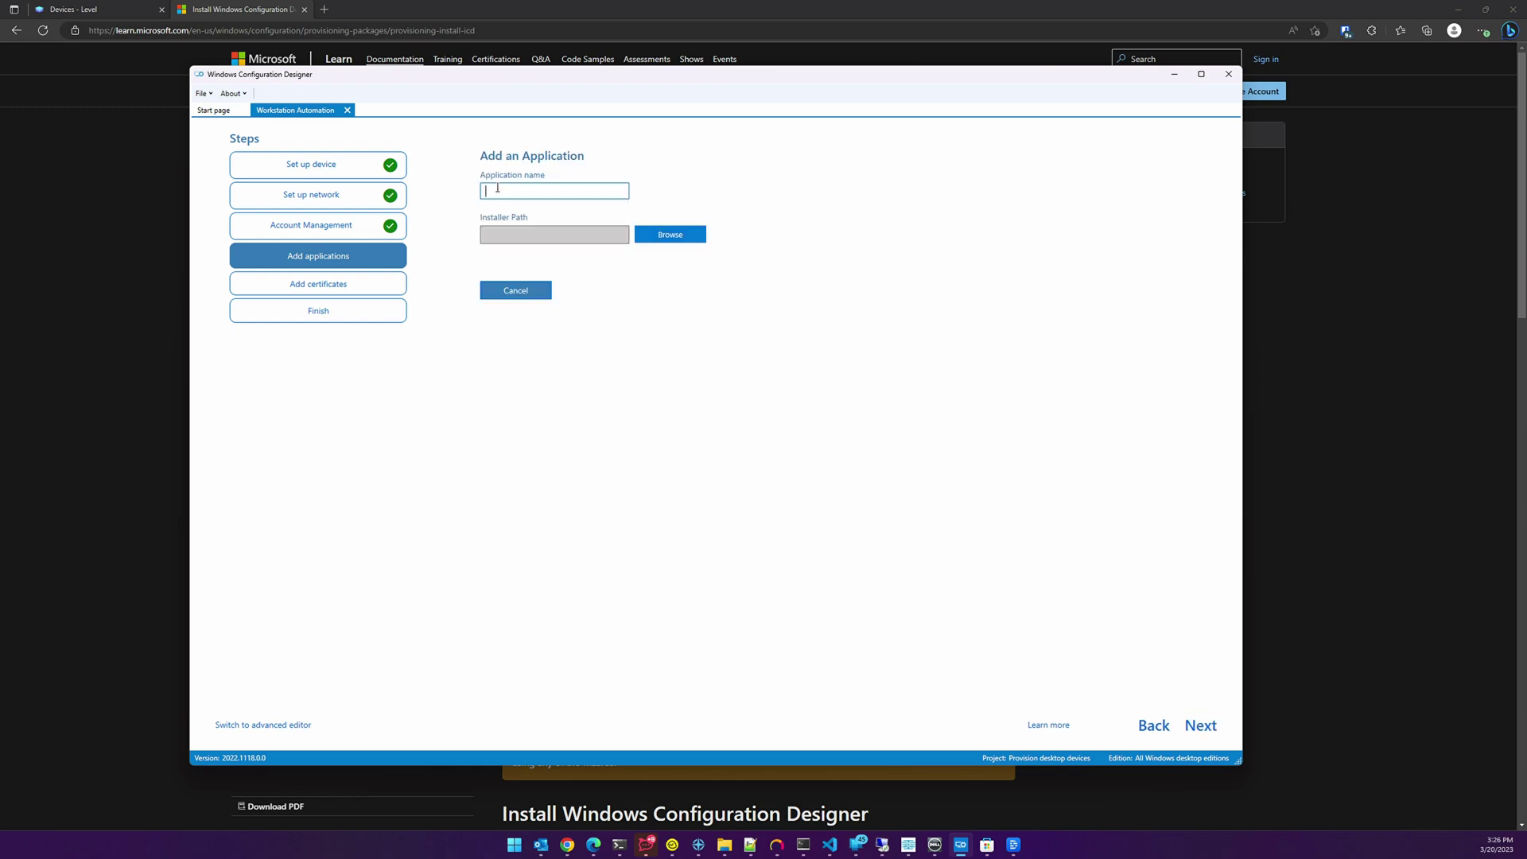
left_click(666, 238)
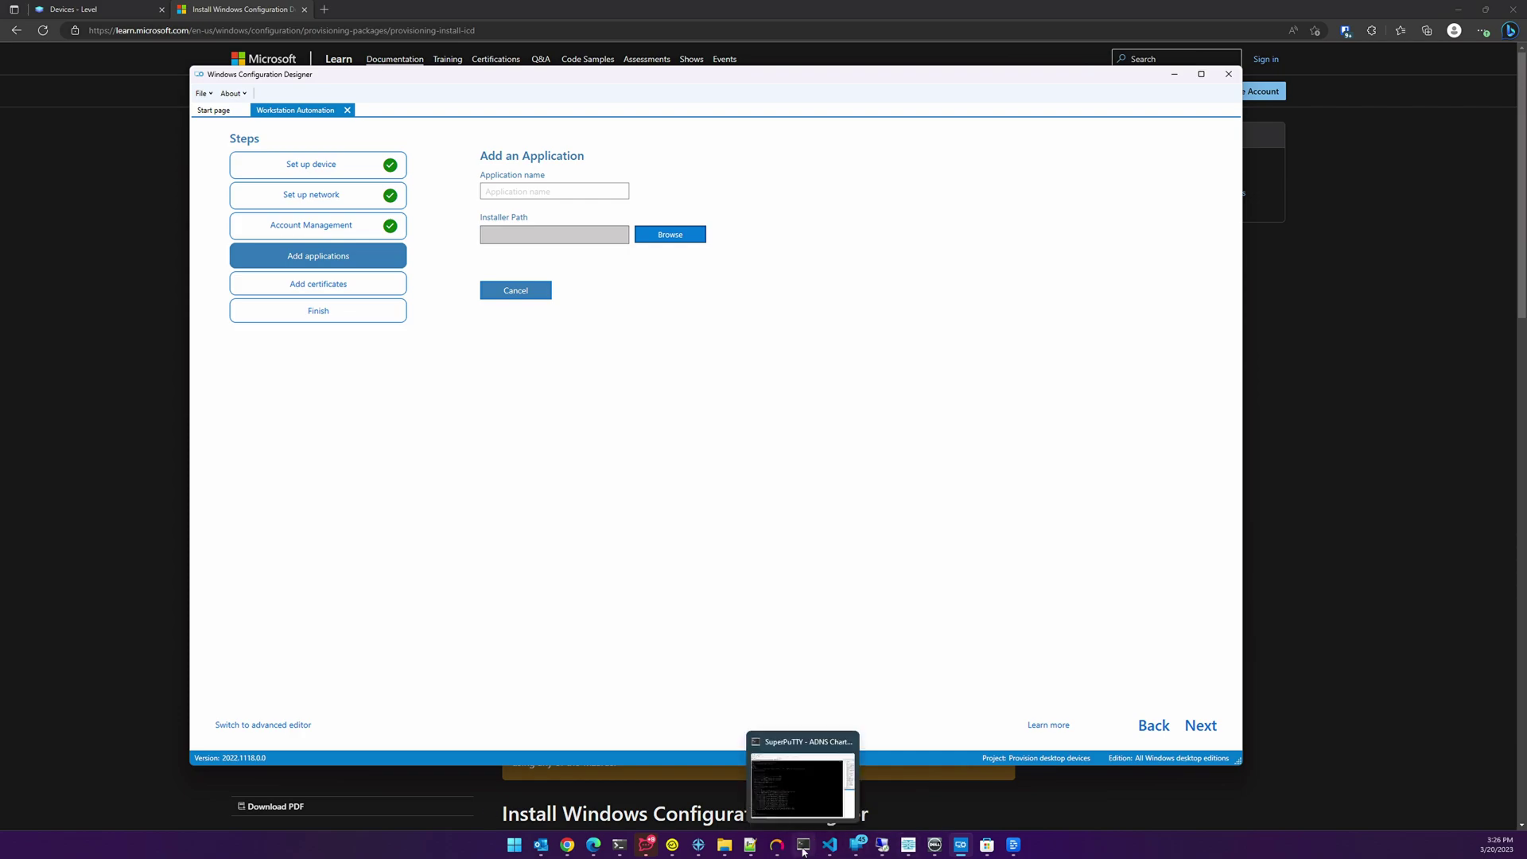
Step: Switch to Visual Studio Code and examine the Wi-Fi parameters, temp folder check, logging and wireless profile XML in WCD_Script.ps1
left_click(829, 845)
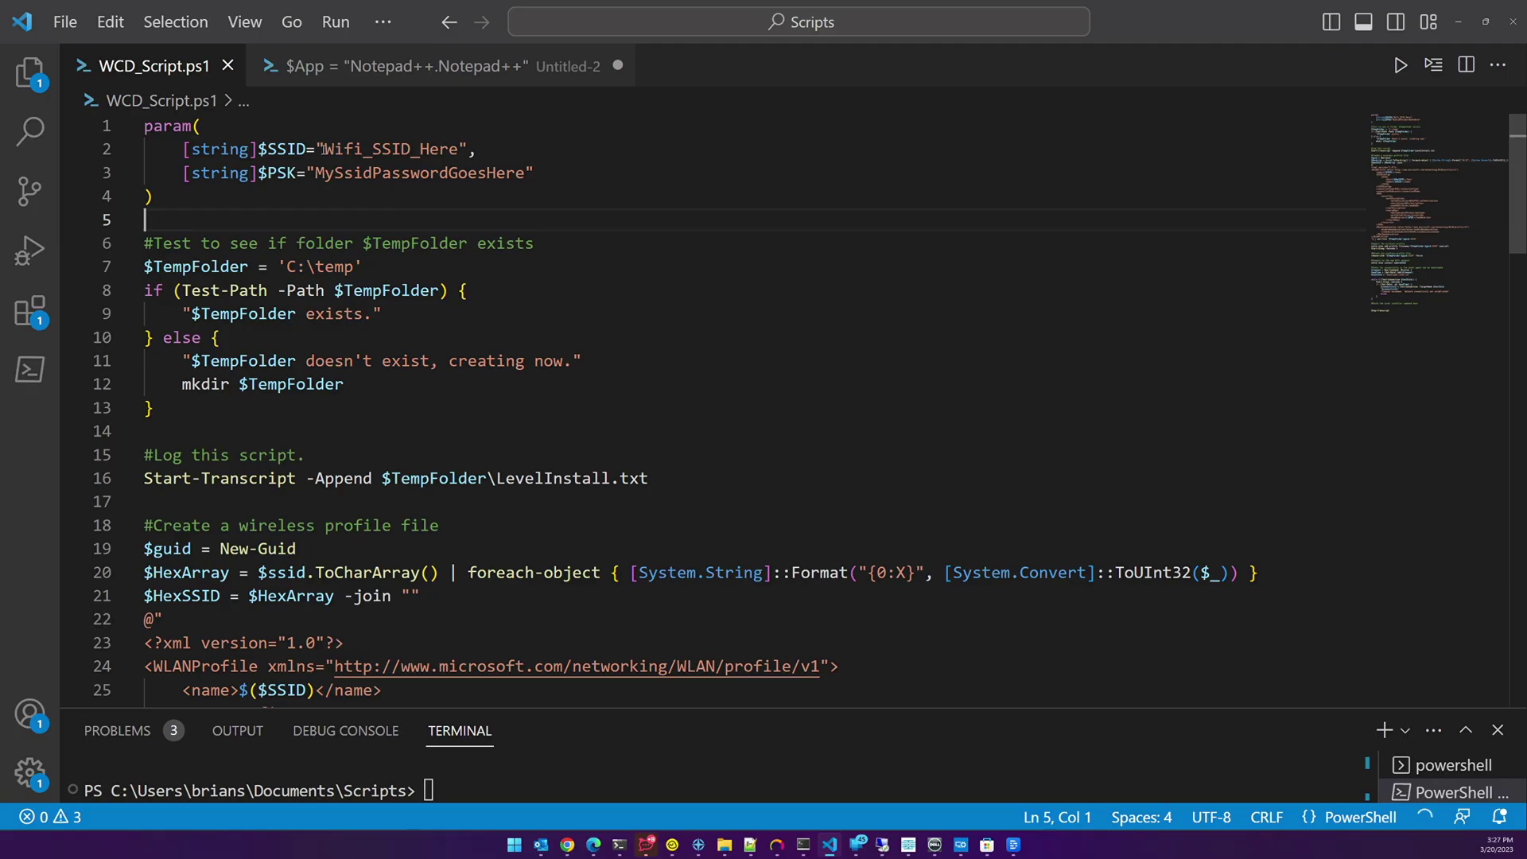
left_click_drag(324, 149, 461, 148)
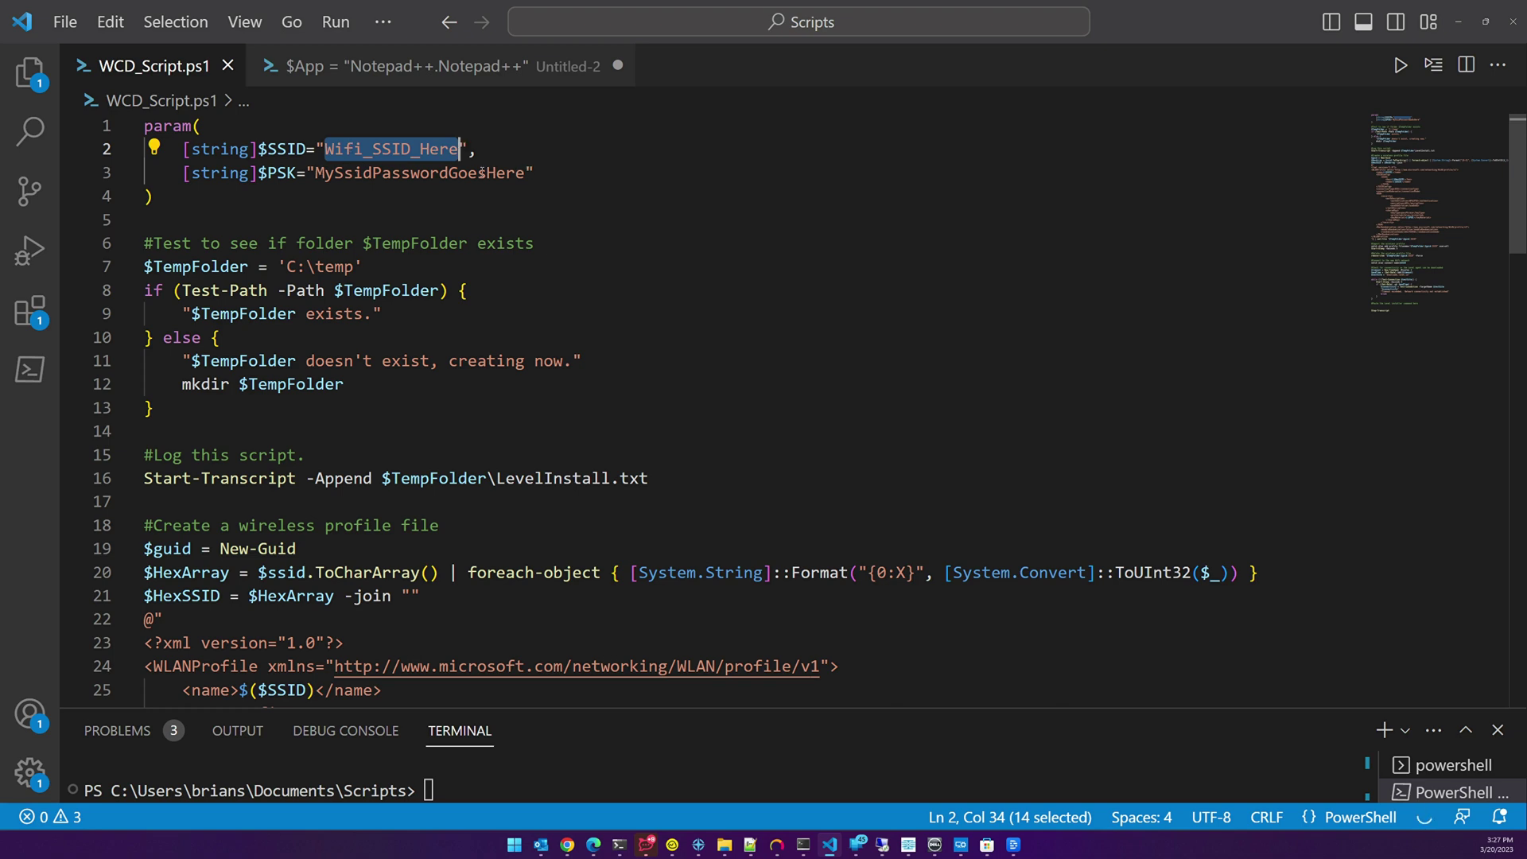
scroll(359, 180, "down", 2)
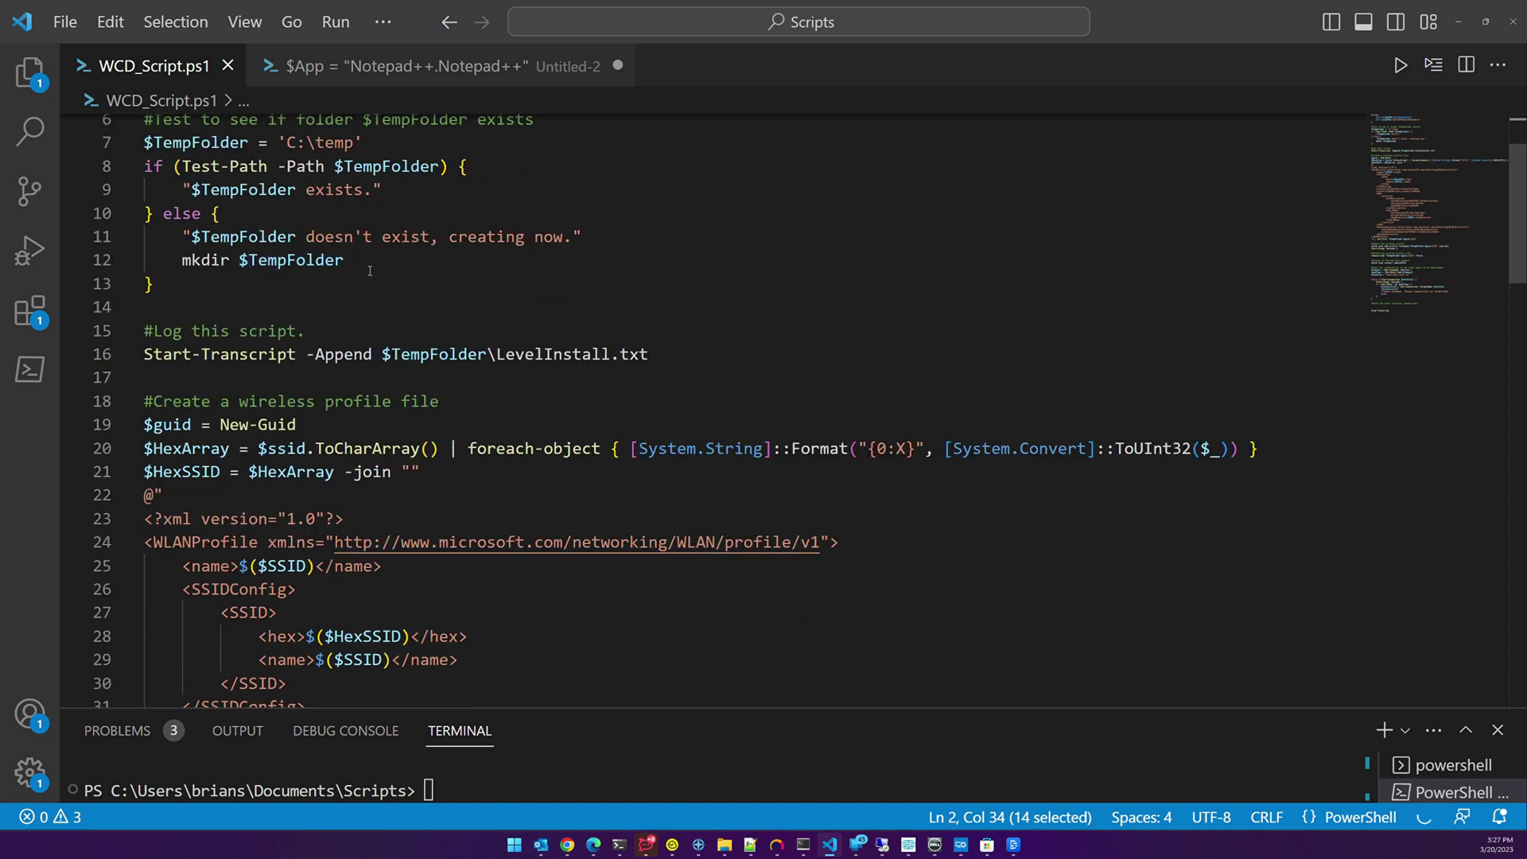
scroll(370, 271, "down", 2)
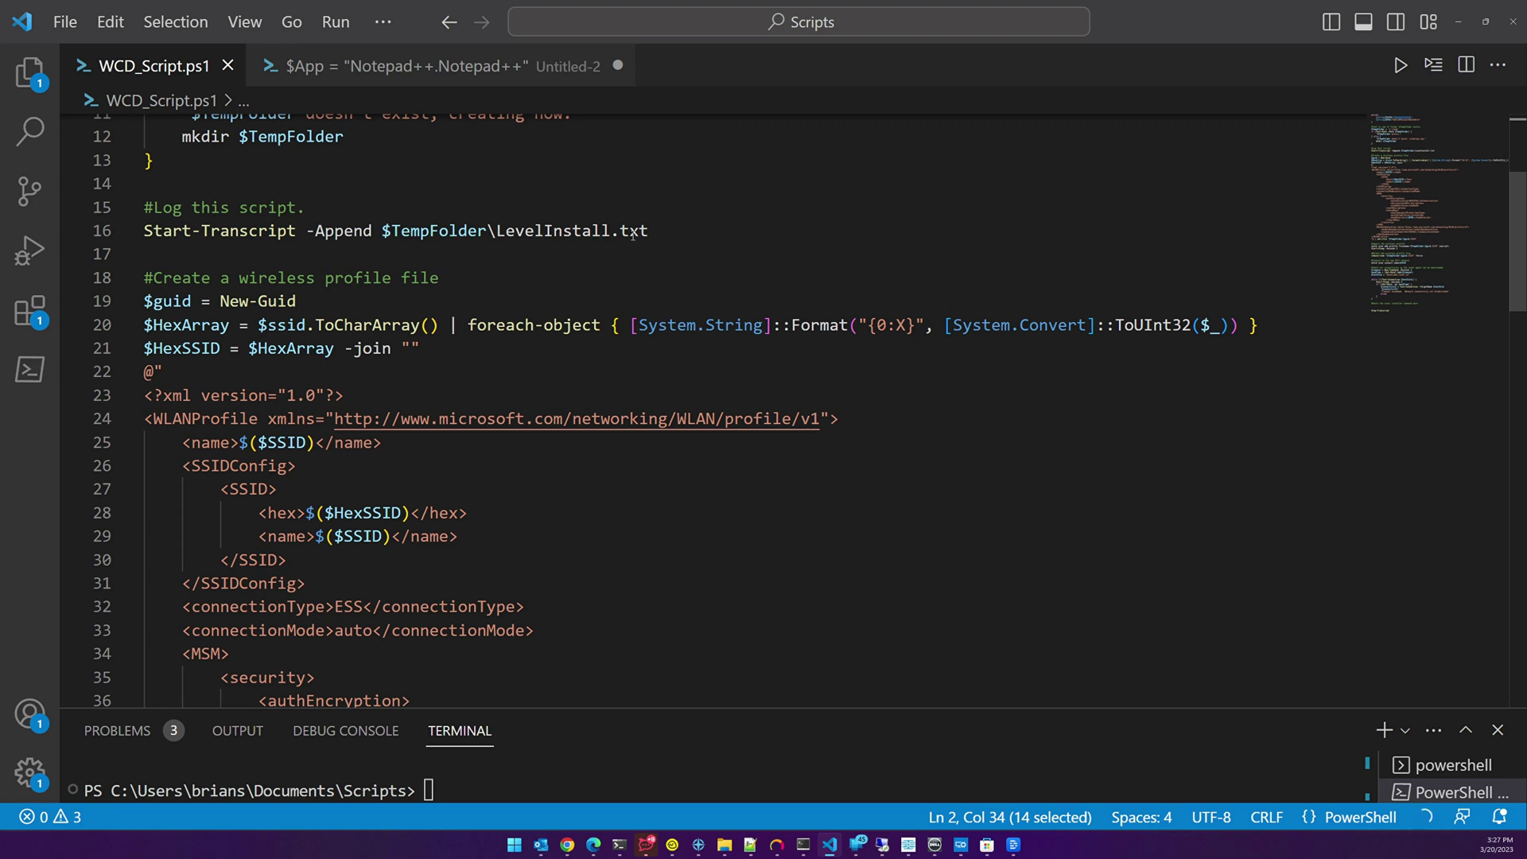
scroll(456, 238, "down", 1)
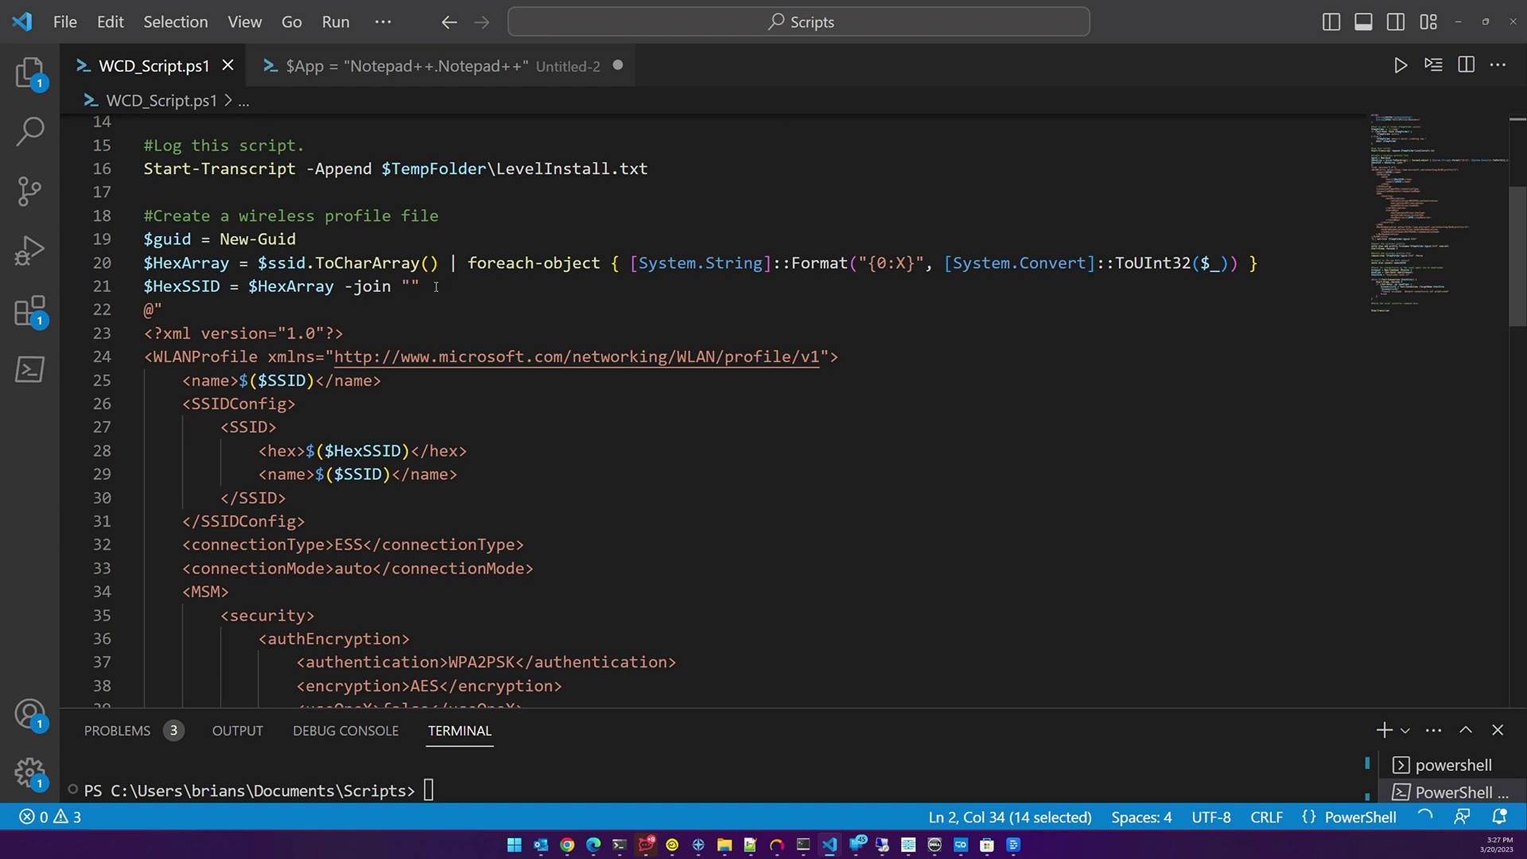
scroll(436, 287, "down", 1)
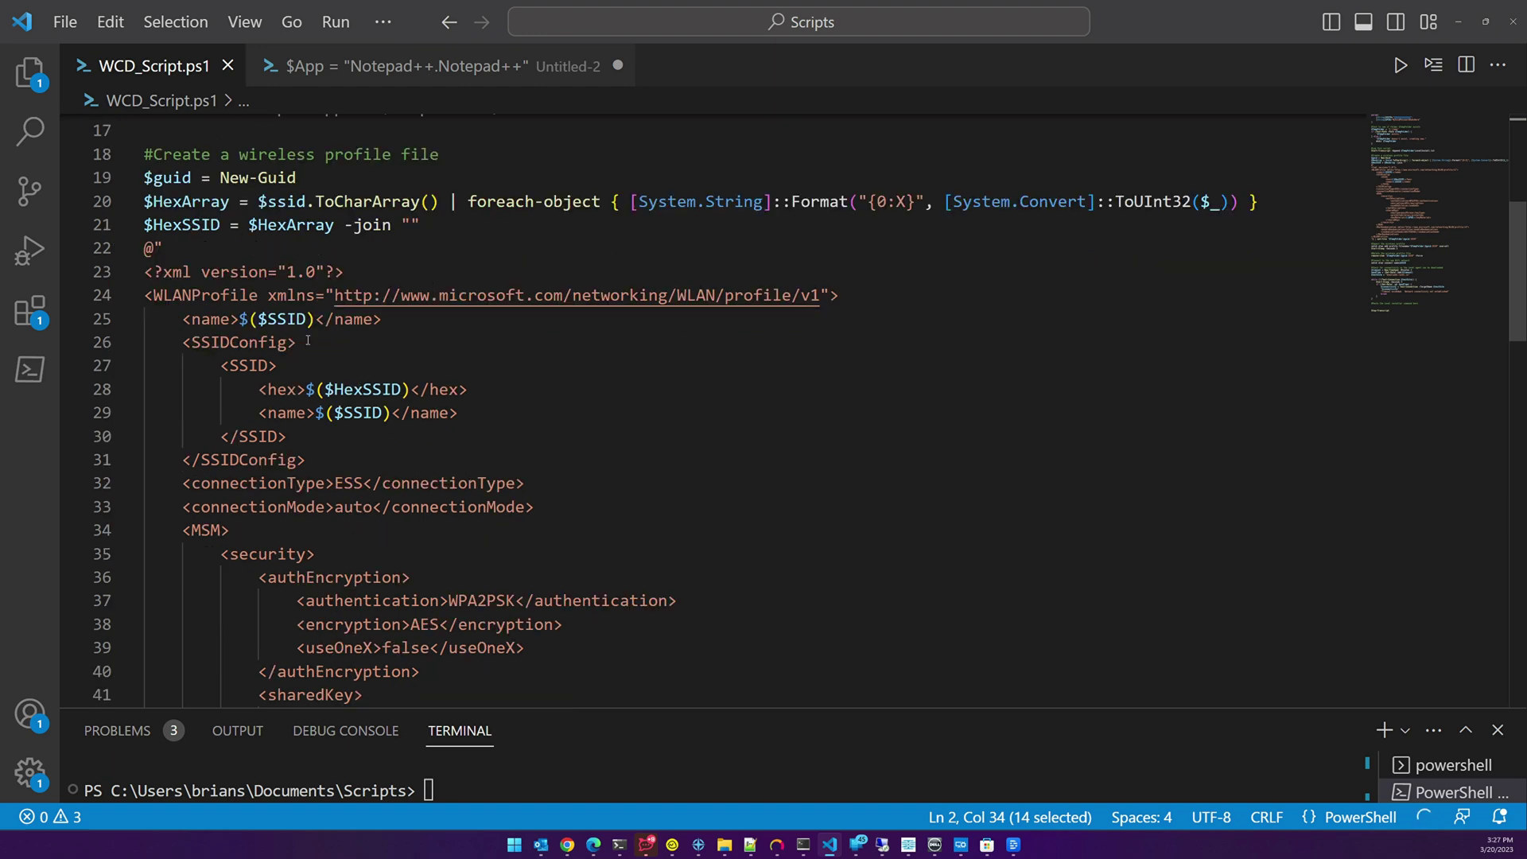
scroll(390, 334, "down", 6)
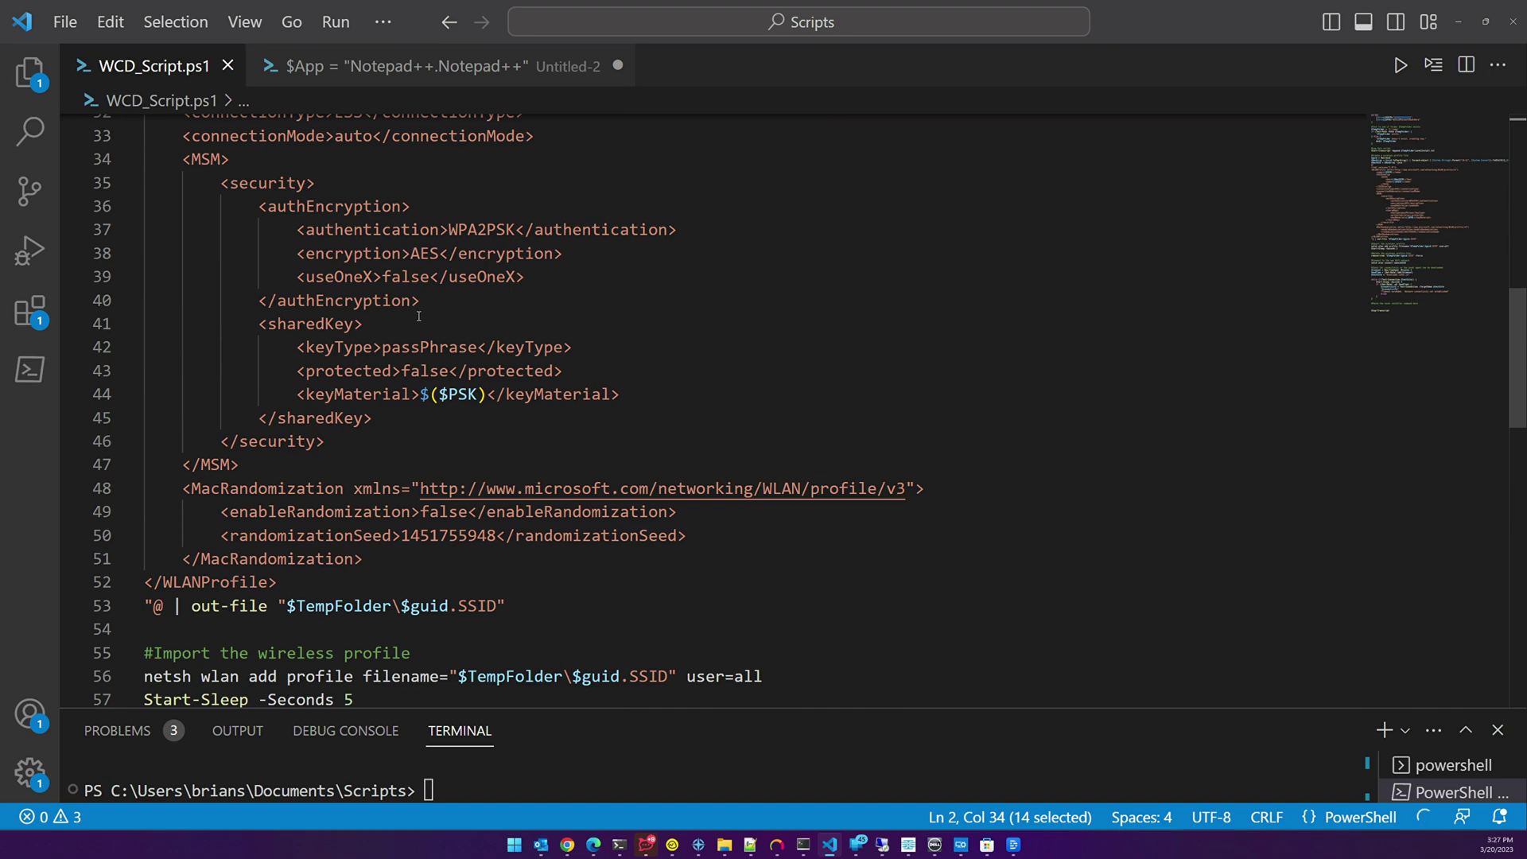
scroll(419, 316, "up", 5)
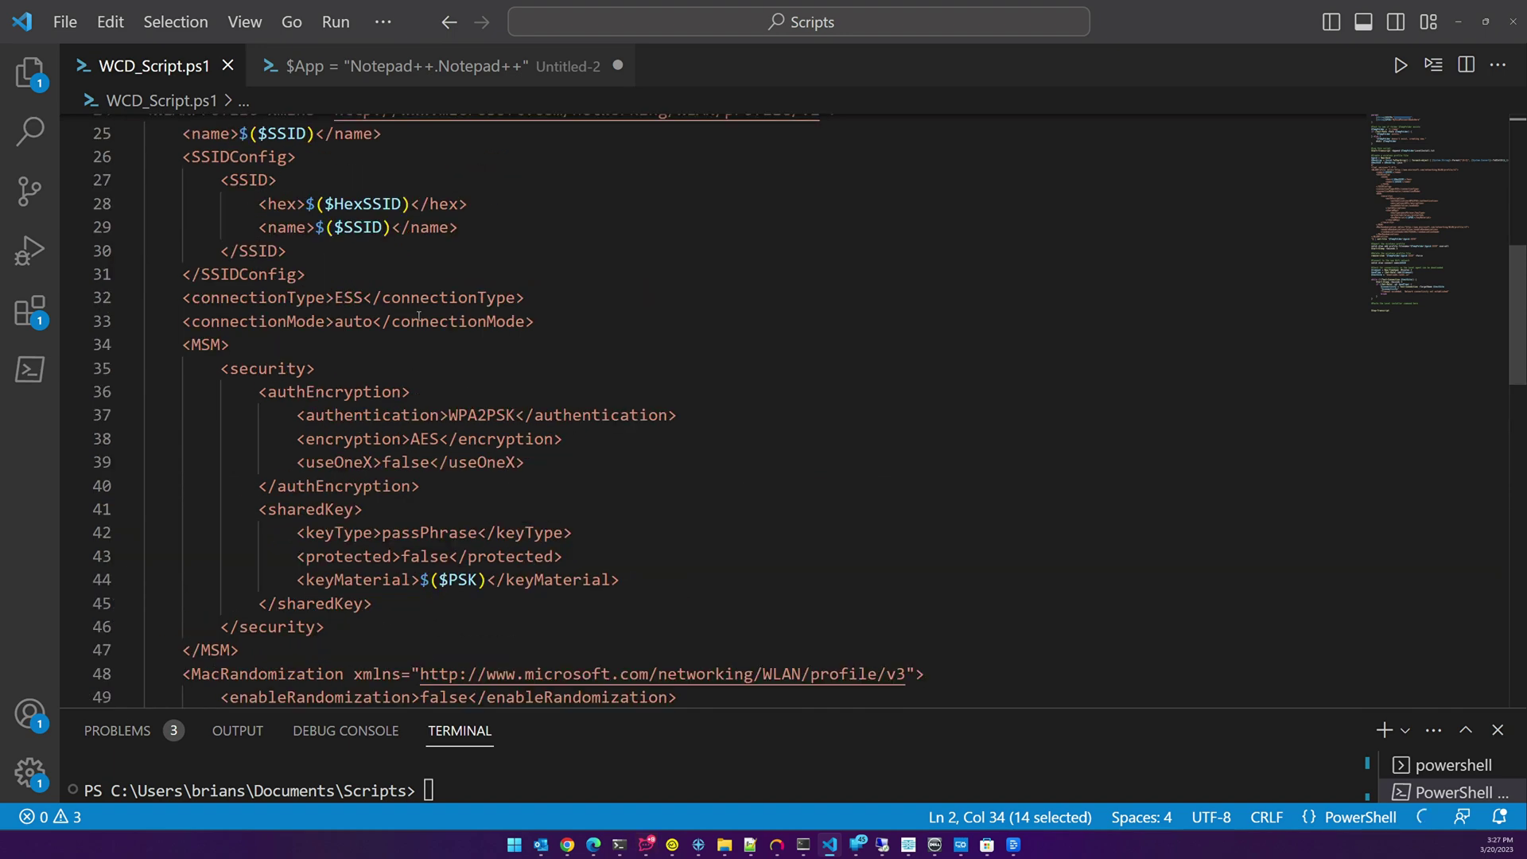
double_click(350, 349)
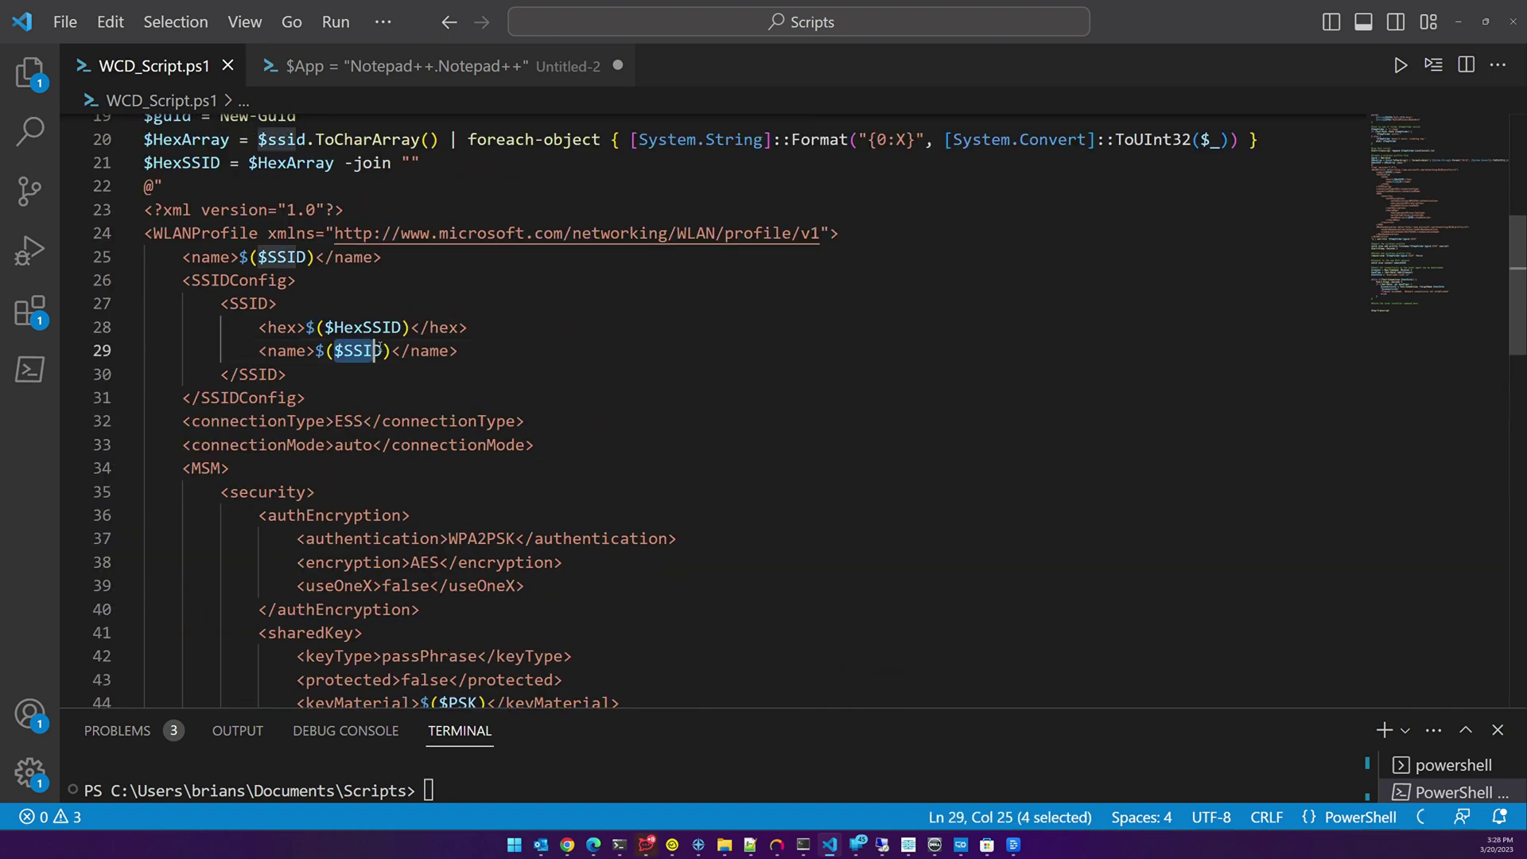
scroll(416, 362, "down", 4)
scroll(416, 362, "down", 2)
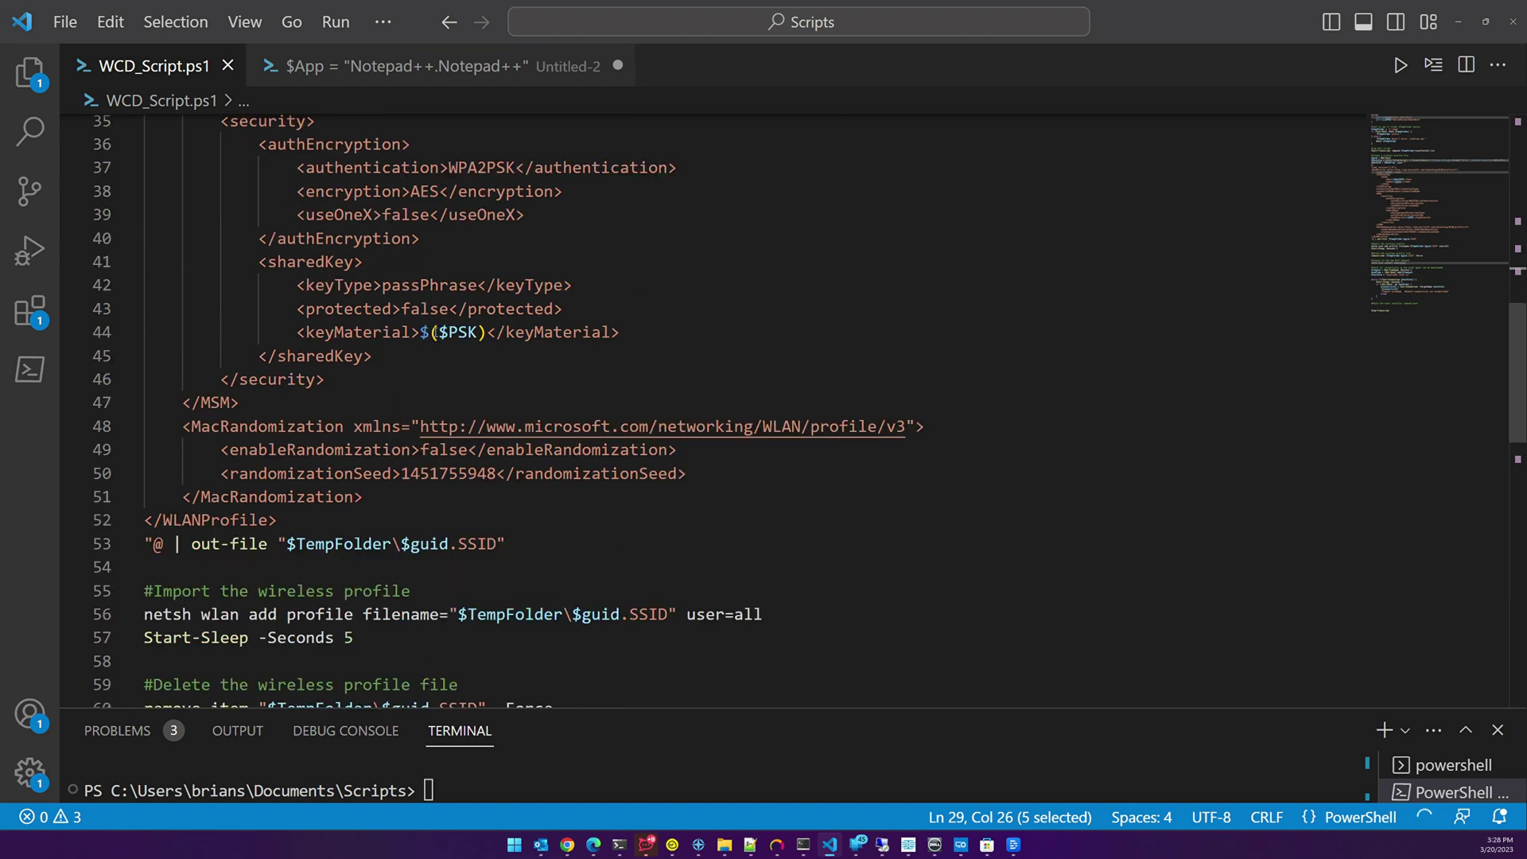
double_click(469, 332)
Step: Examine how the script saves, imports and deletes the wireless profile, connects to Wi-Fi and checks connectivity to the test site
scroll(472, 332, "down", 4)
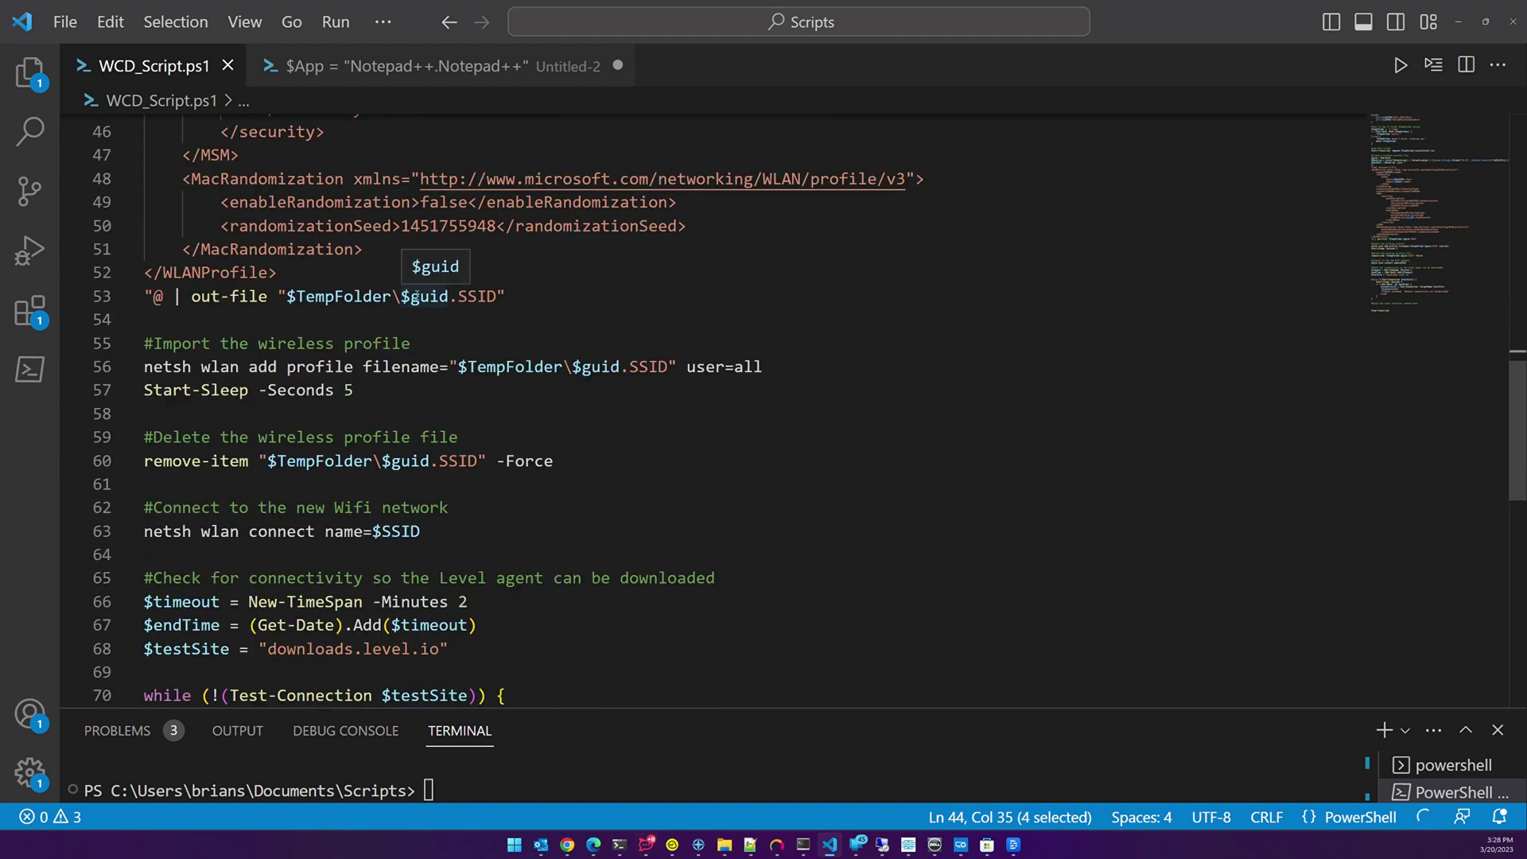
left_click_drag(402, 296, 451, 296)
scroll(272, 353, "down", 2)
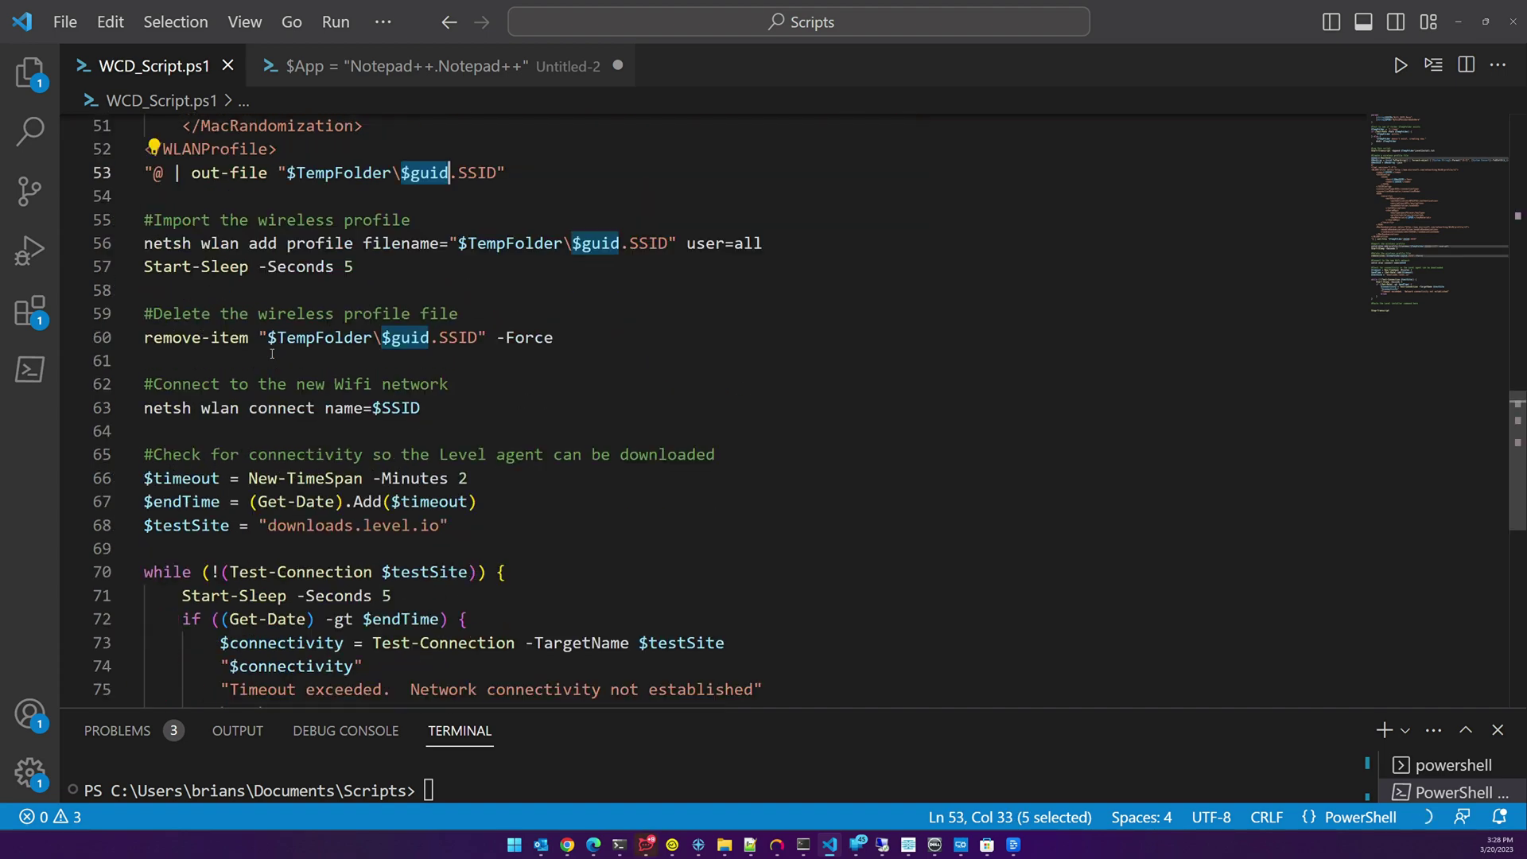
key("Down")
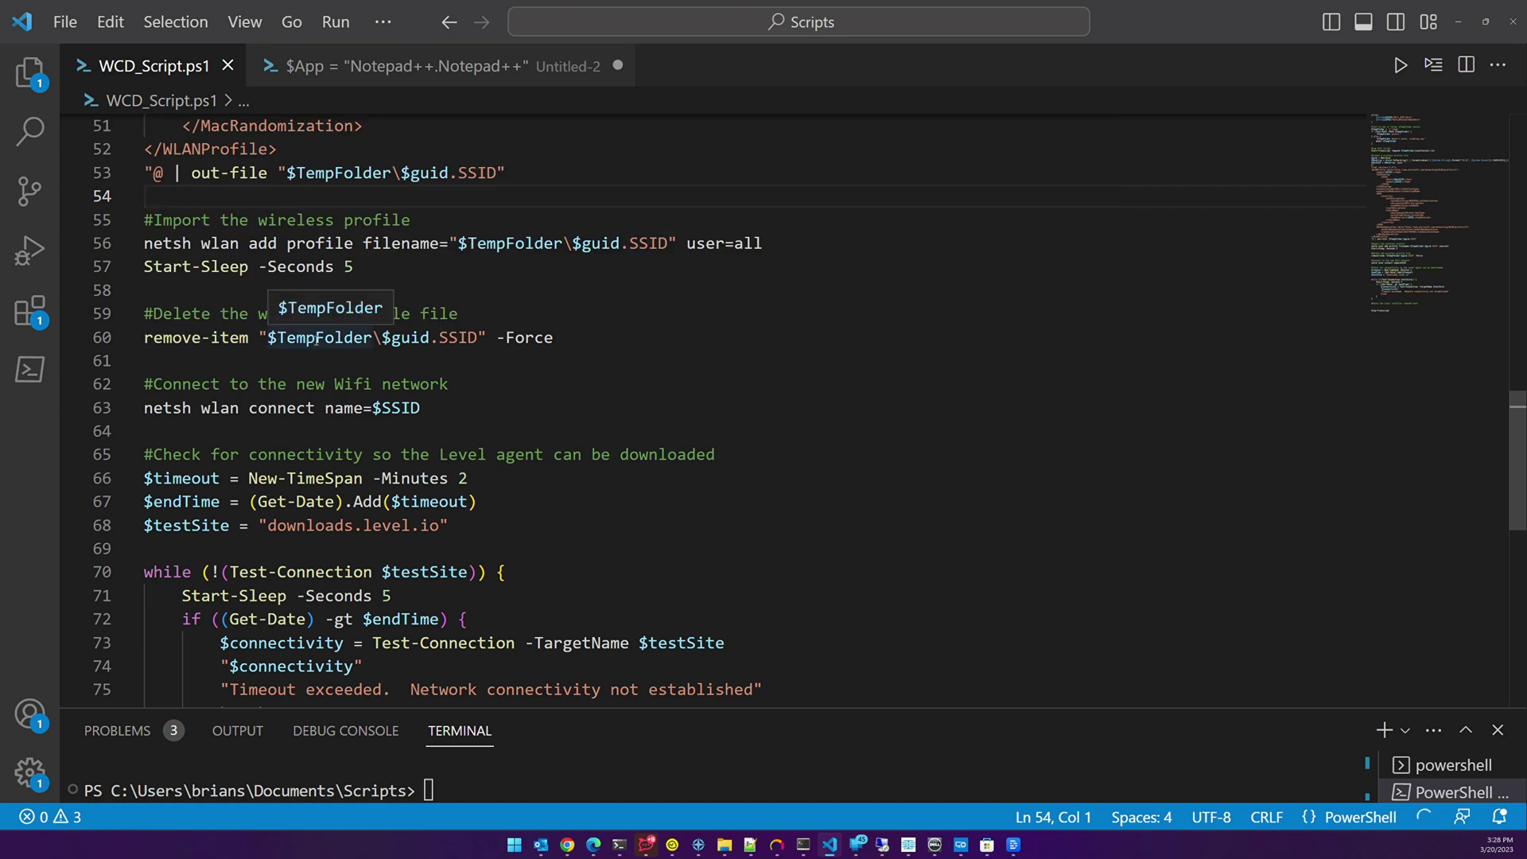
scroll(243, 326, "down", 2)
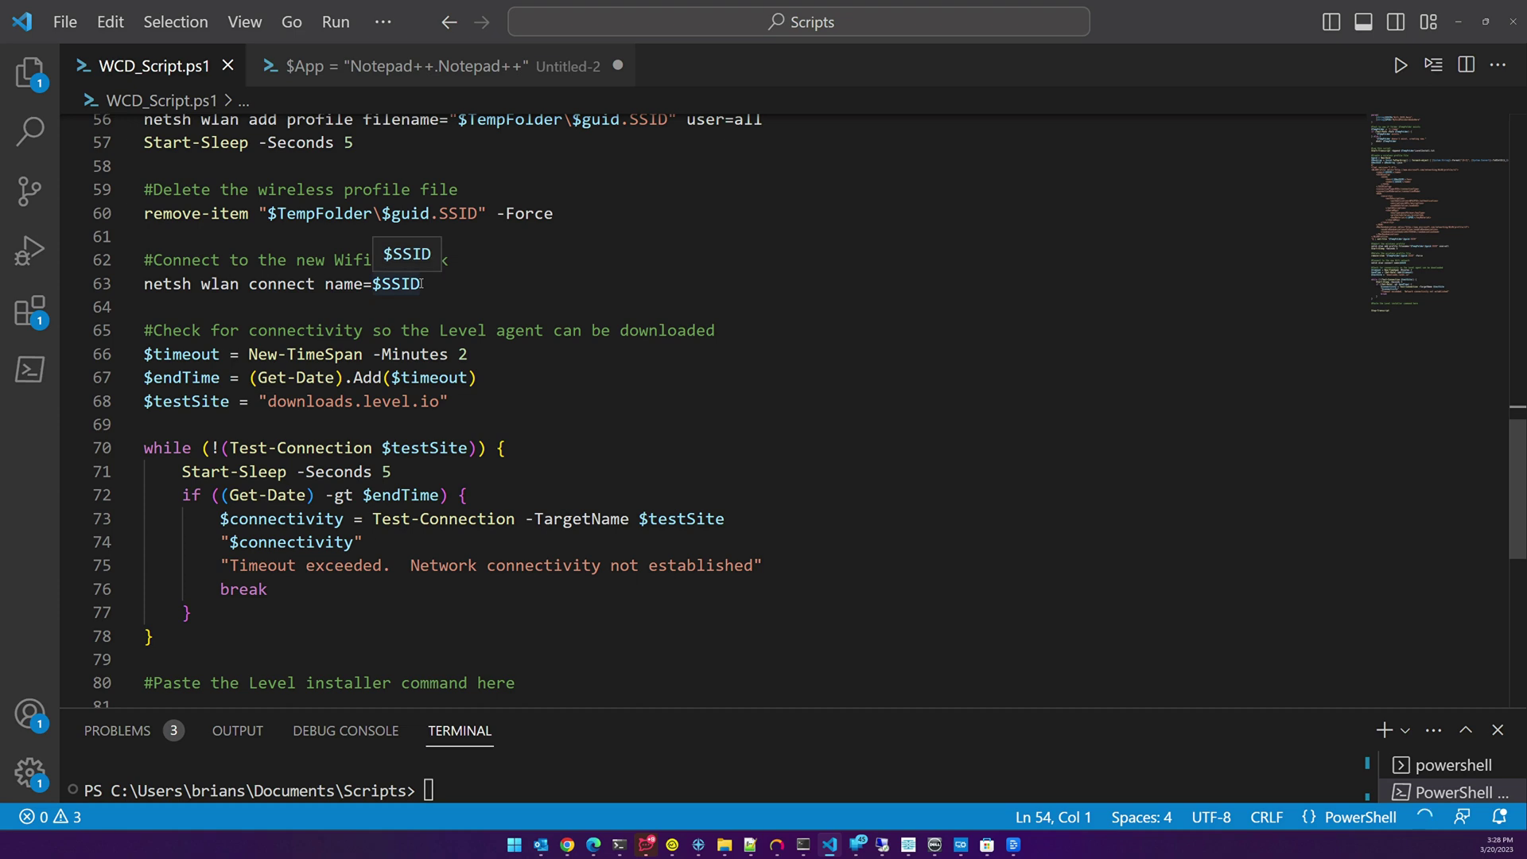
scroll(385, 299, "down", 4)
scroll(358, 291, "up", 1)
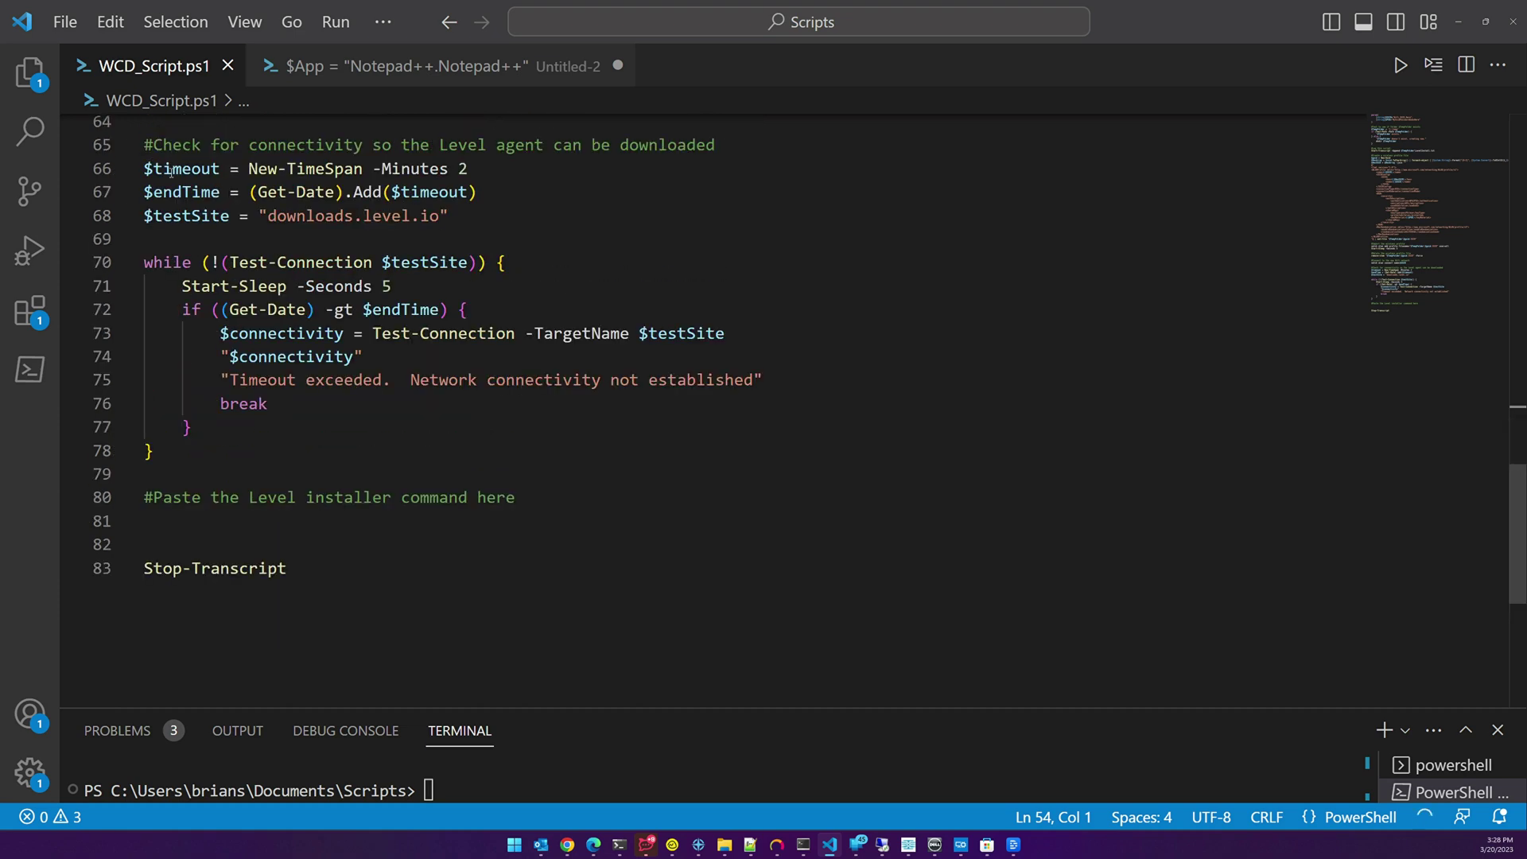
double_click(460, 169)
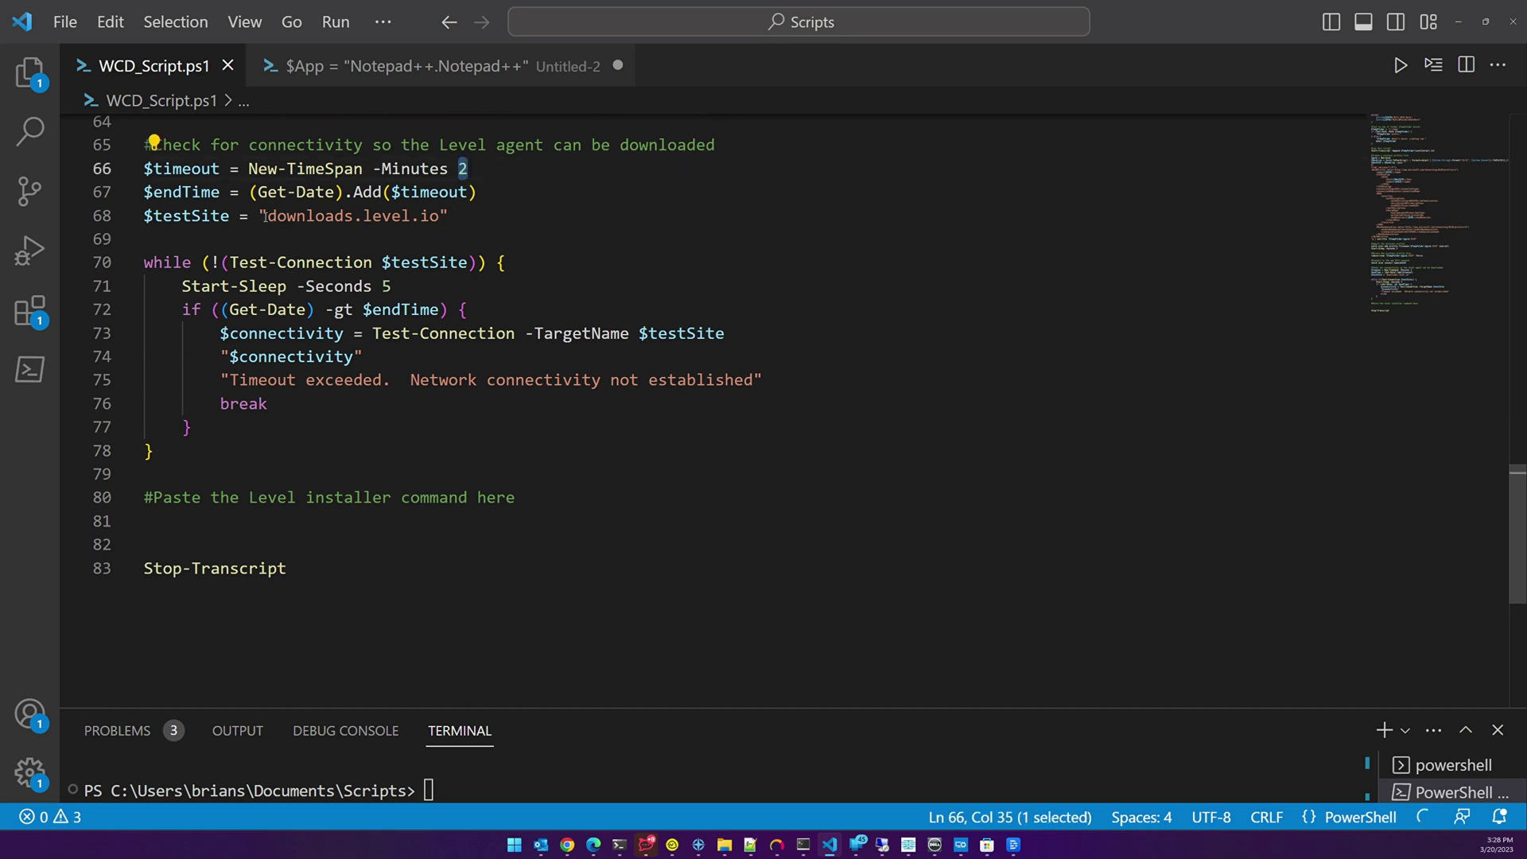
left_click_drag(270, 214, 441, 216)
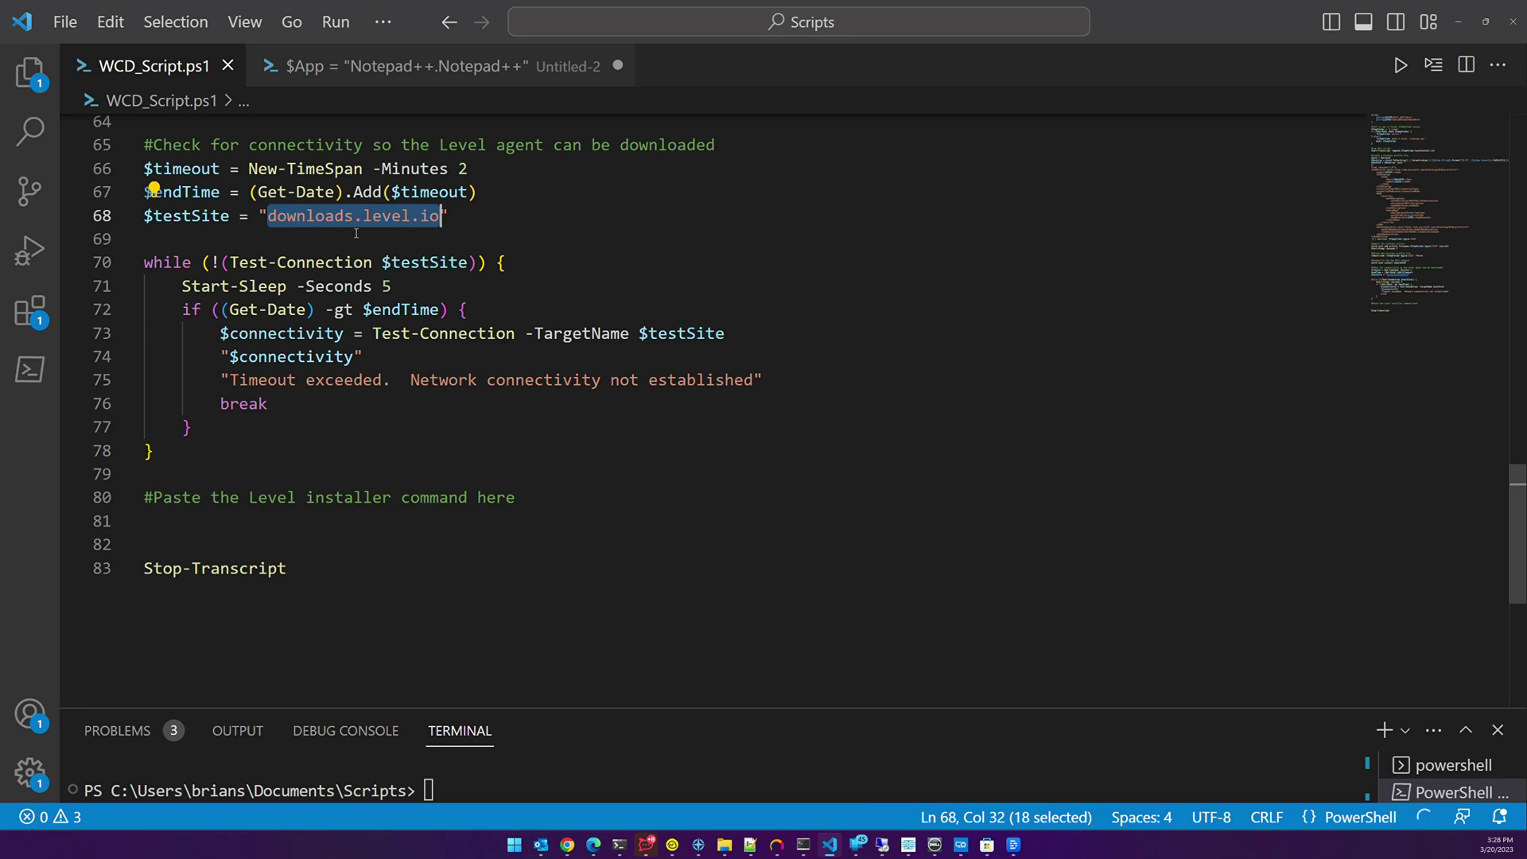
Step: Place the cursor on line 81 of the script, copy the Windows agent install command from the Level website, and return to the script
left_click(183, 518)
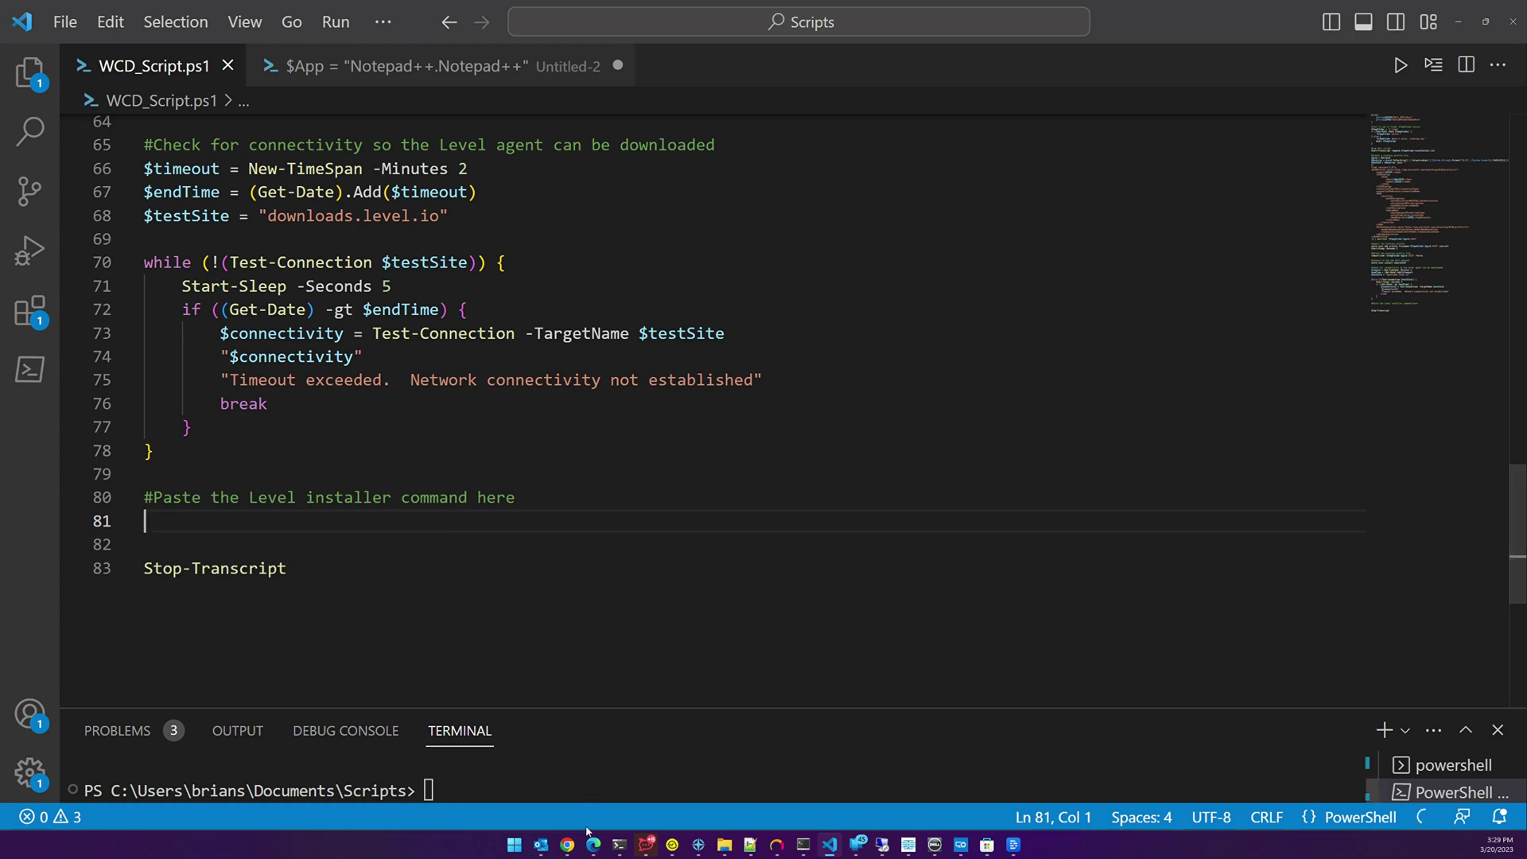
mouse_move(593, 844)
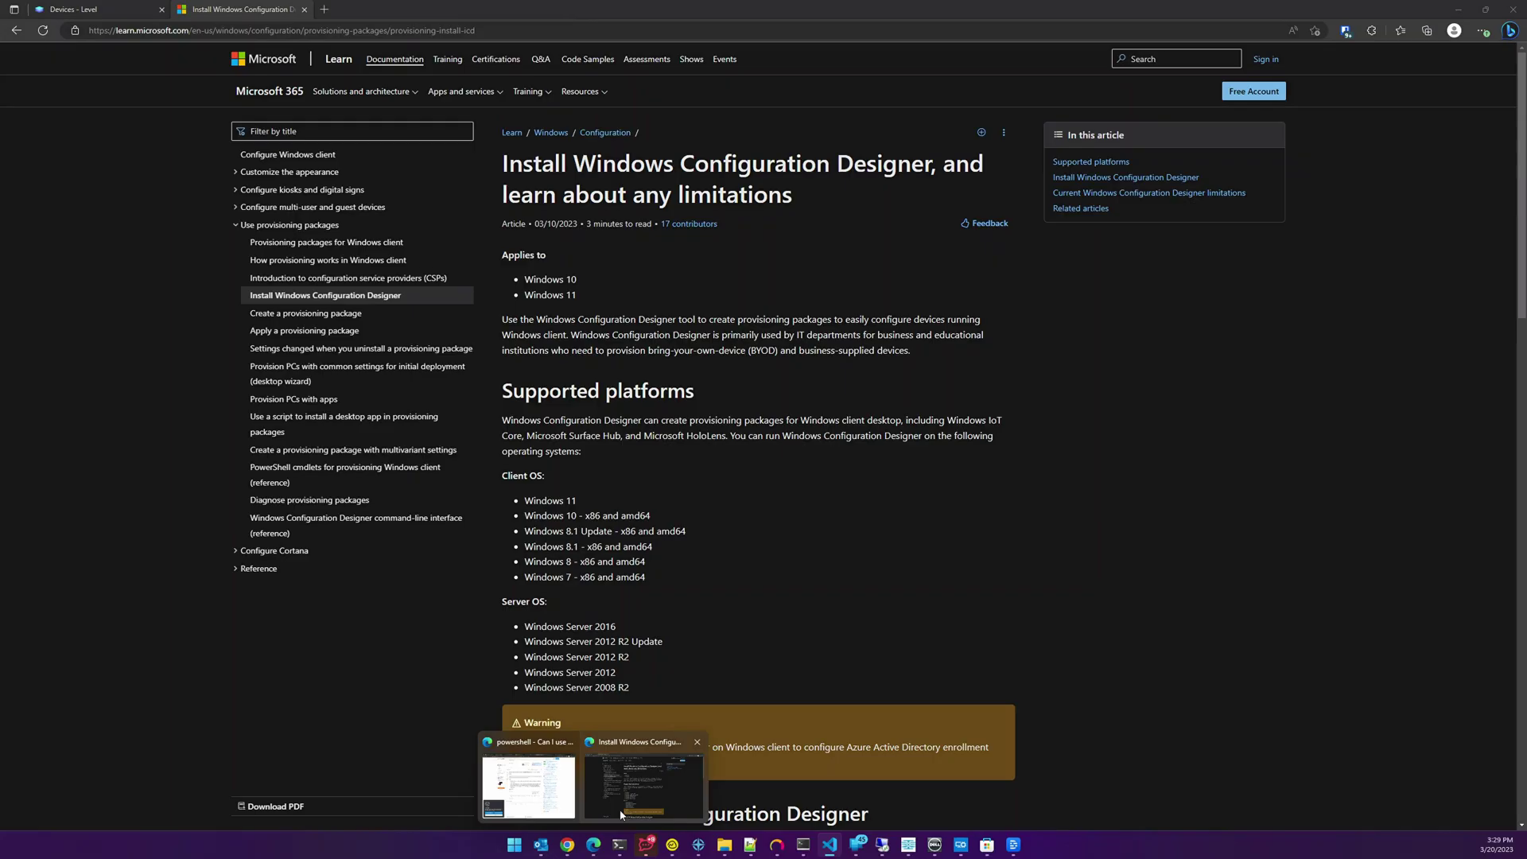
left_click(624, 814)
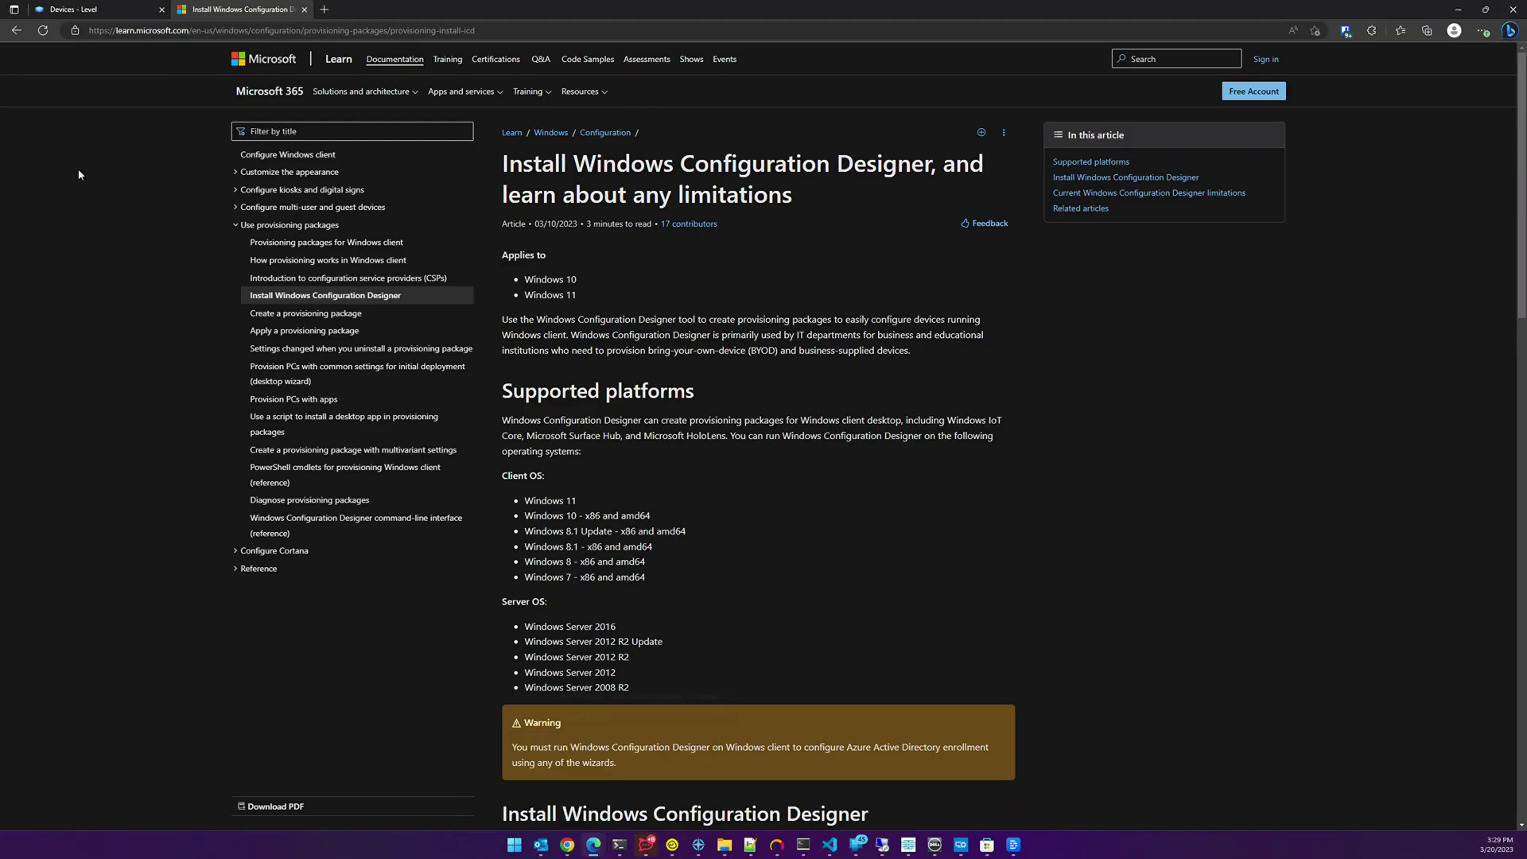
left_click(87, 9)
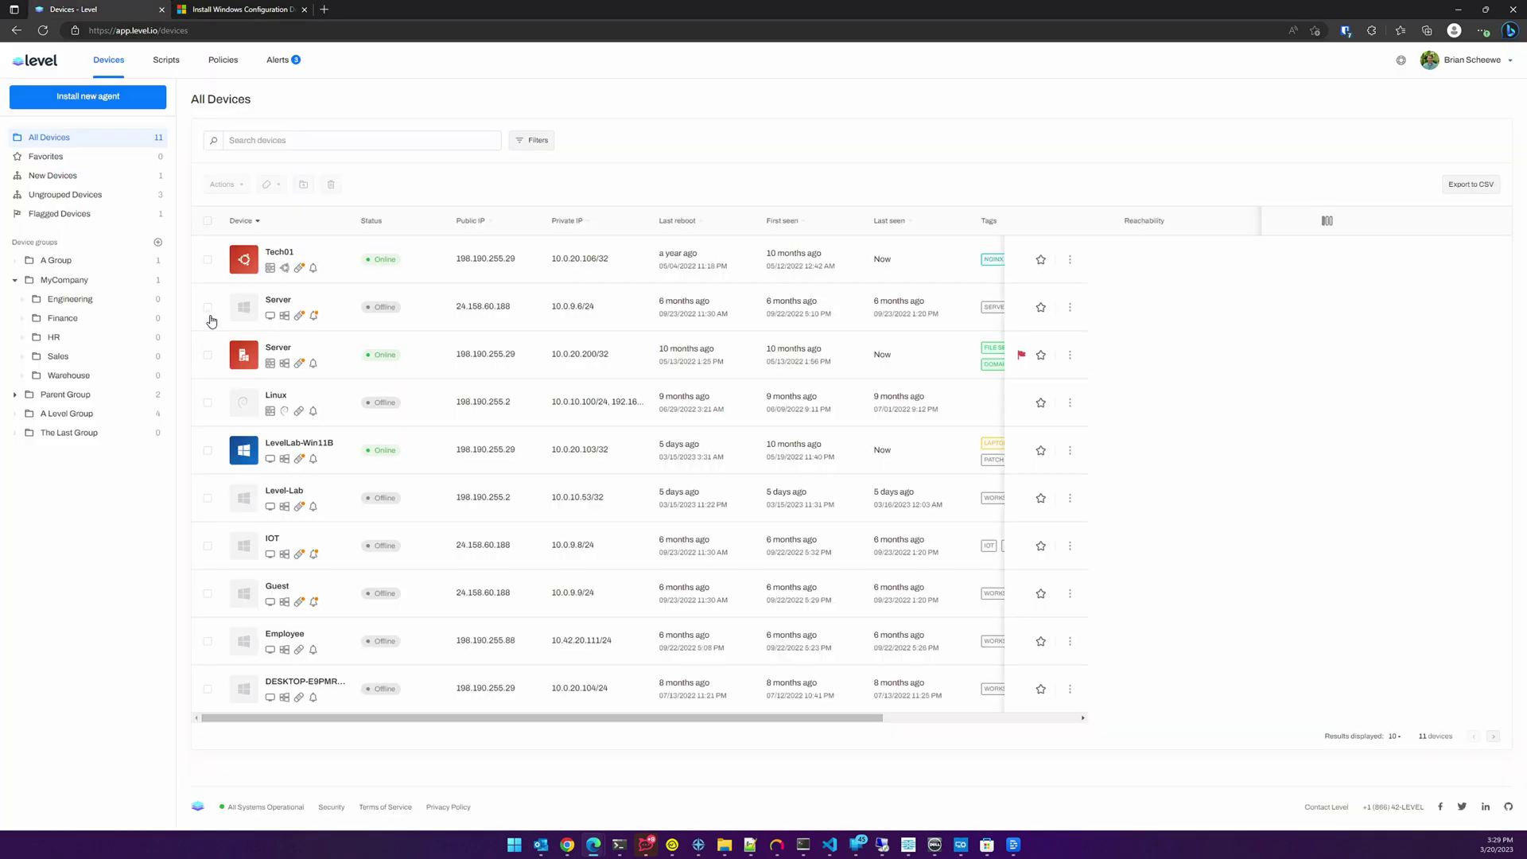
left_click(89, 99)
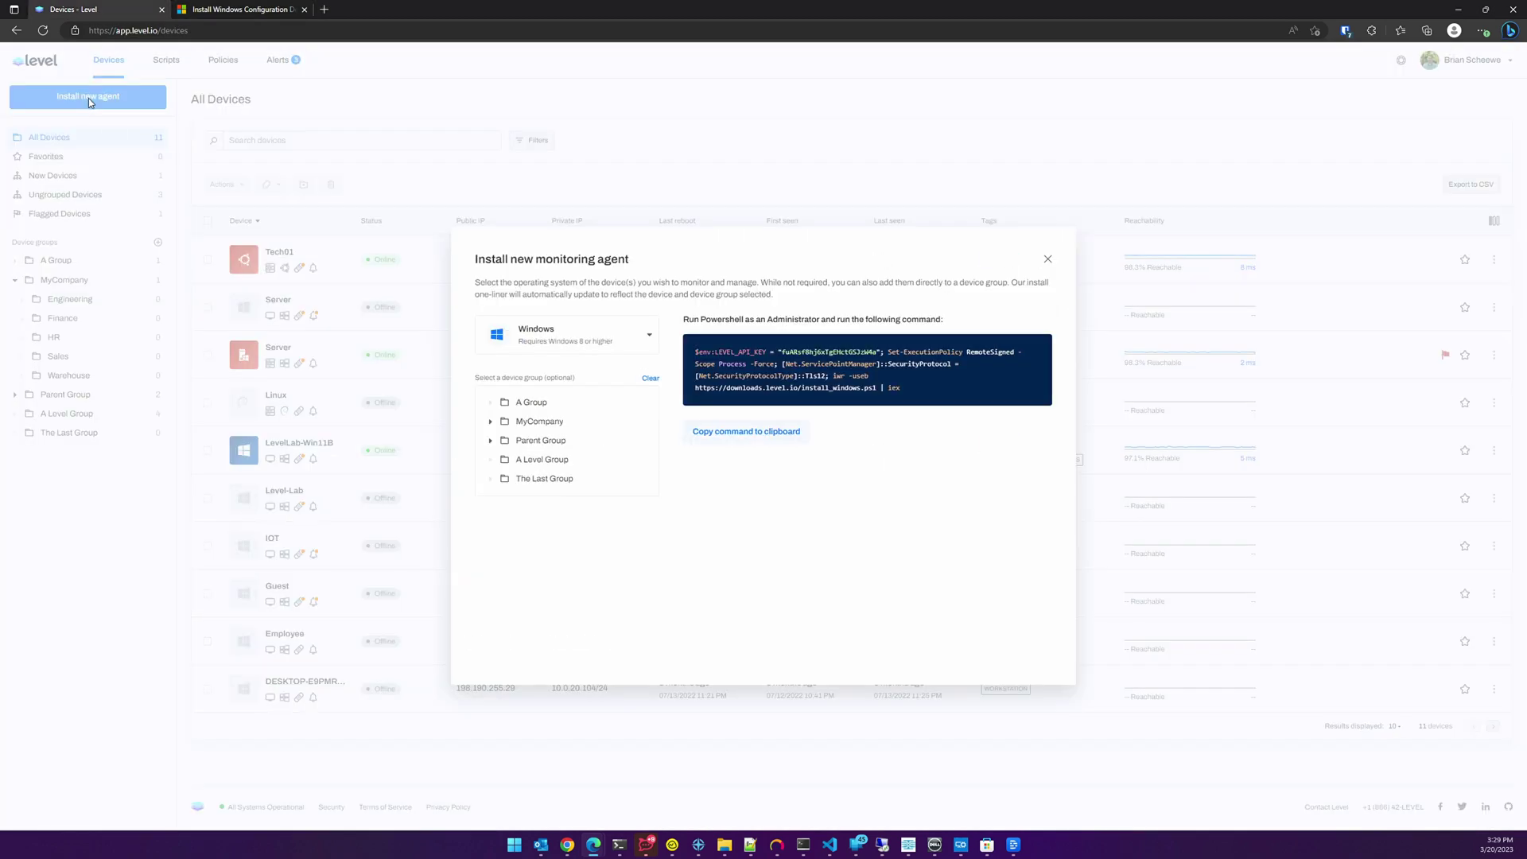
left_click(760, 434)
left_click(1458, 9)
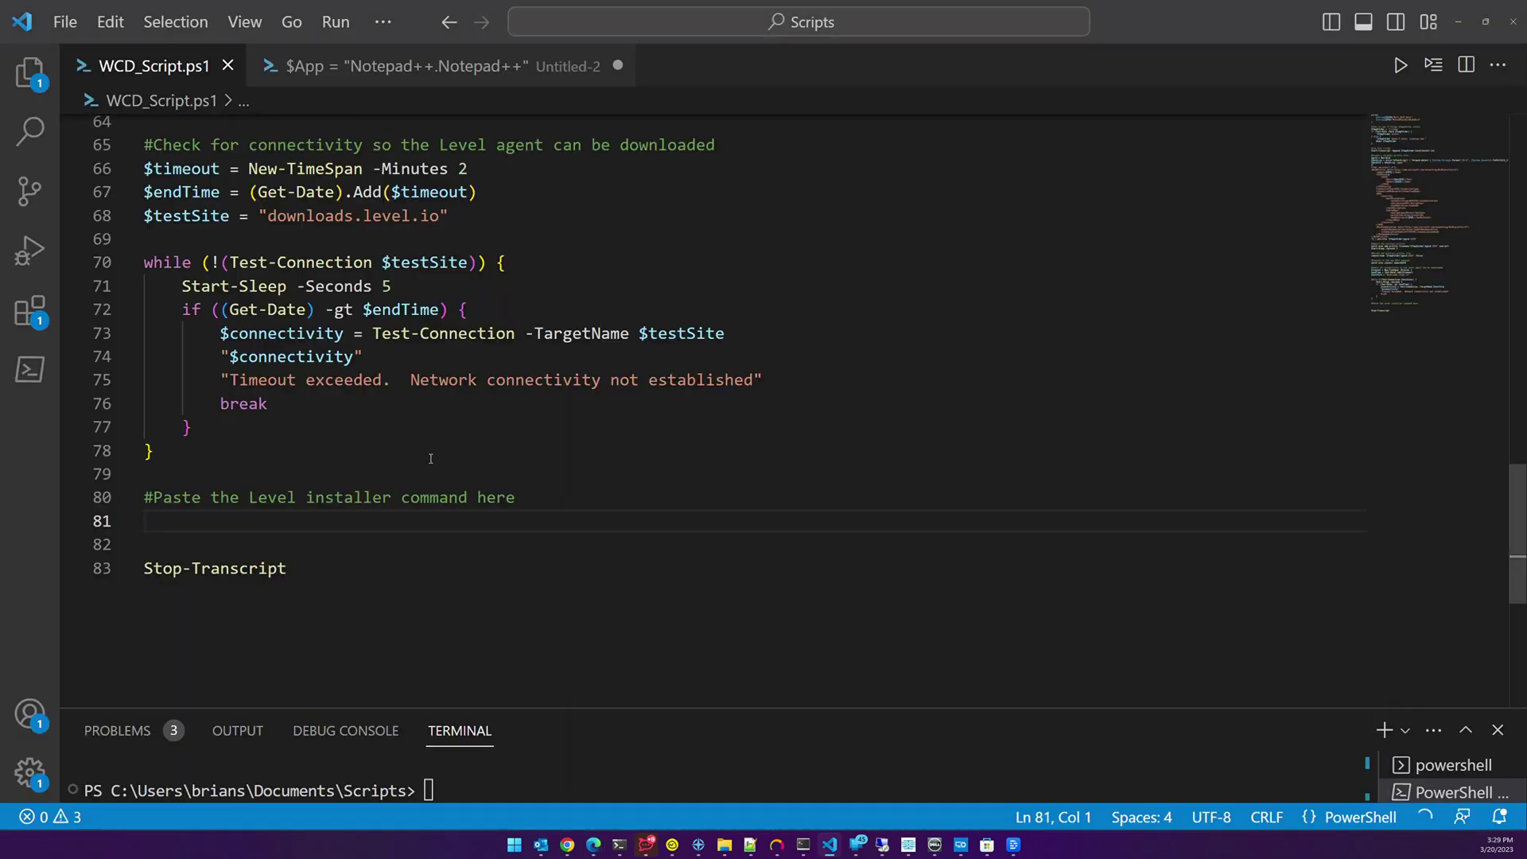
Step: Paste the Level install command with its API key on line 81 of the script and select the closing Stop-Transcript command
key("ctrl+v")
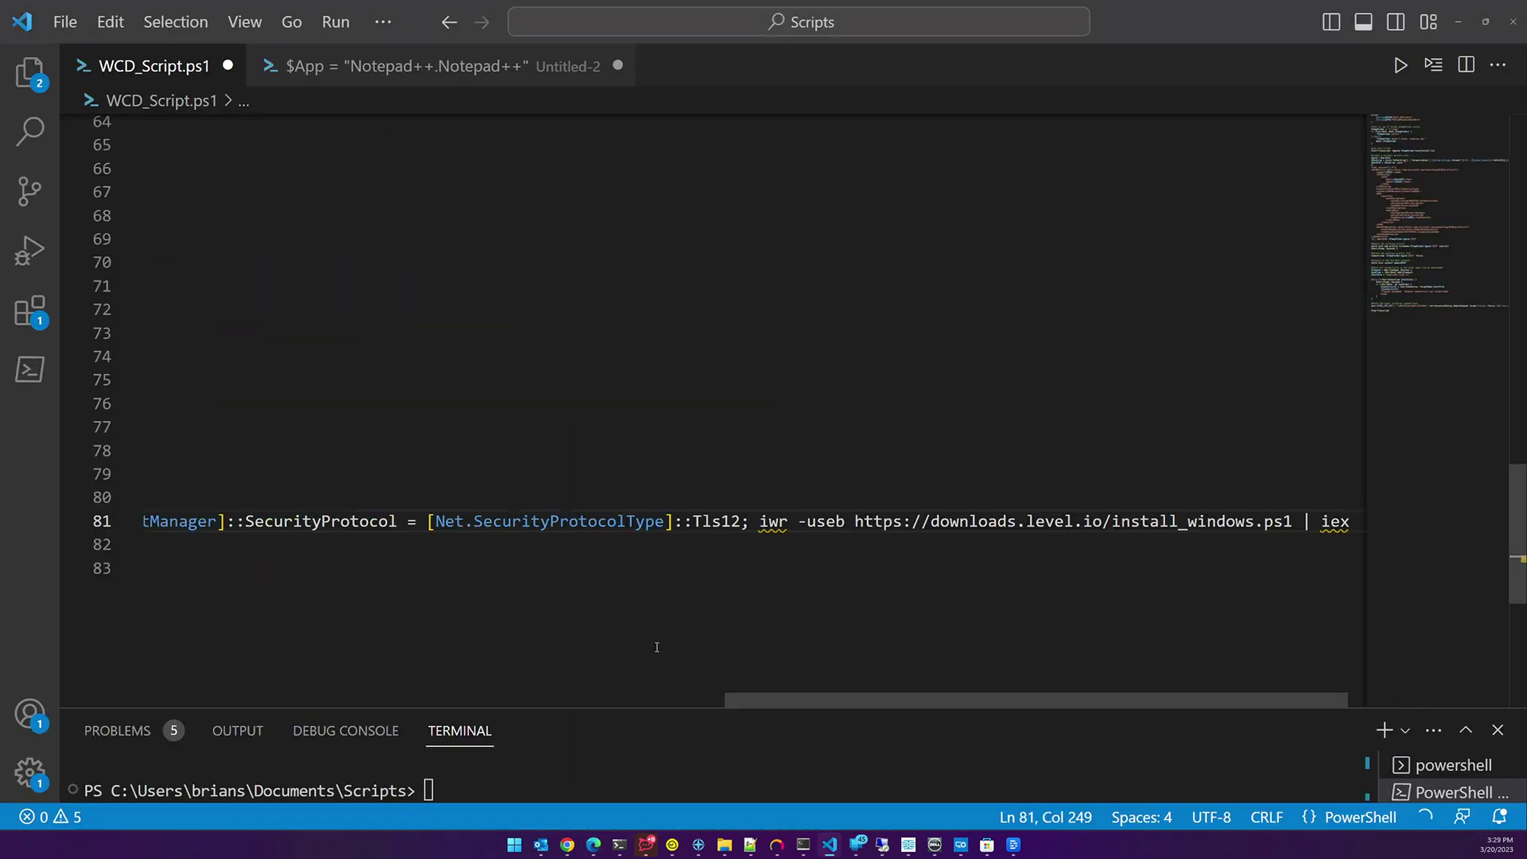
left_click_drag(649, 699, 74, 670)
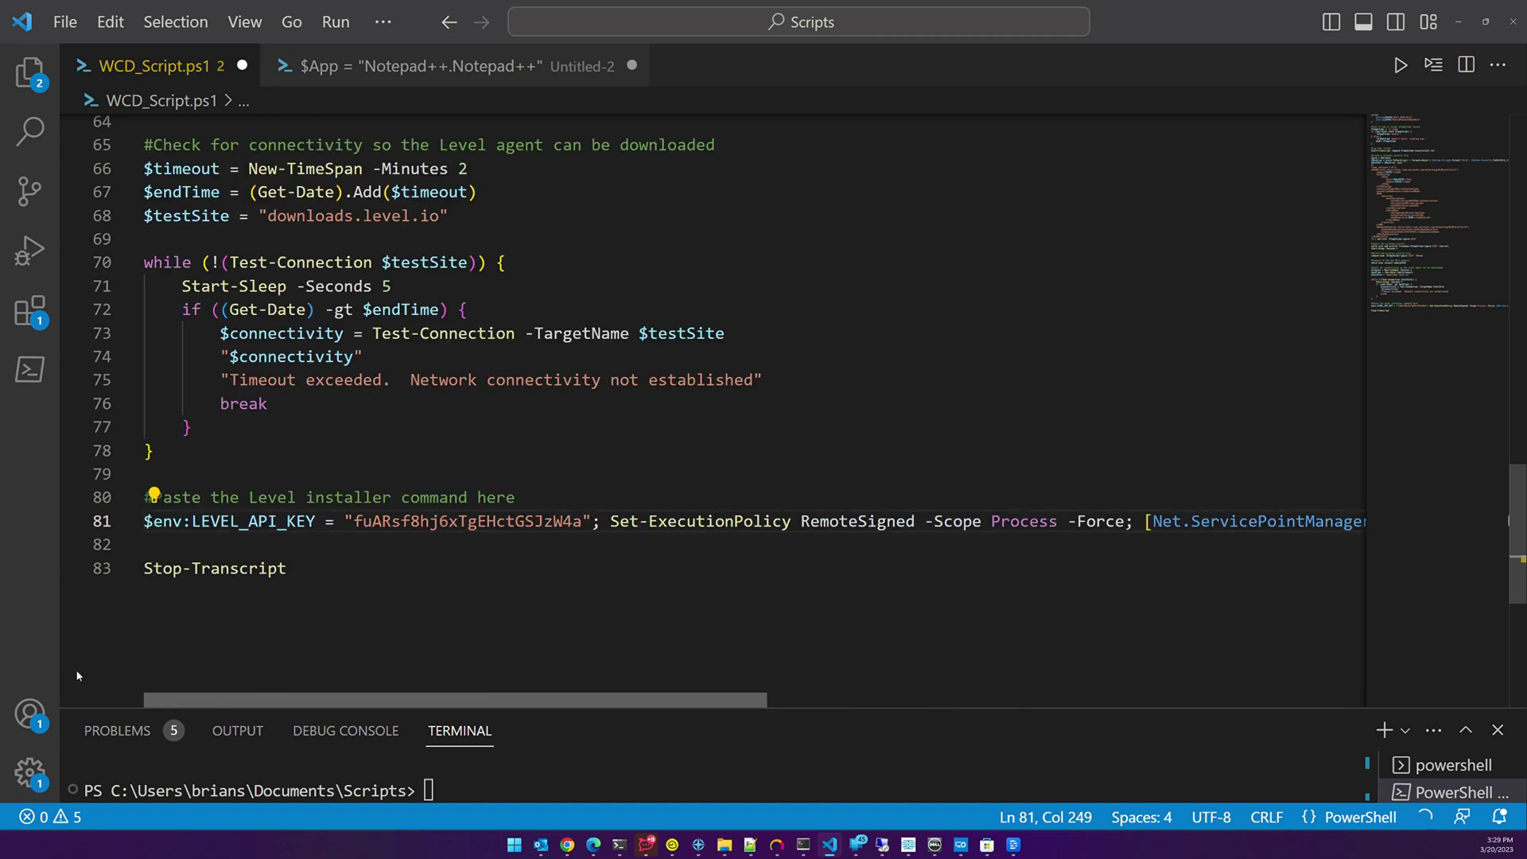
double_click(298, 573)
left_click(298, 573)
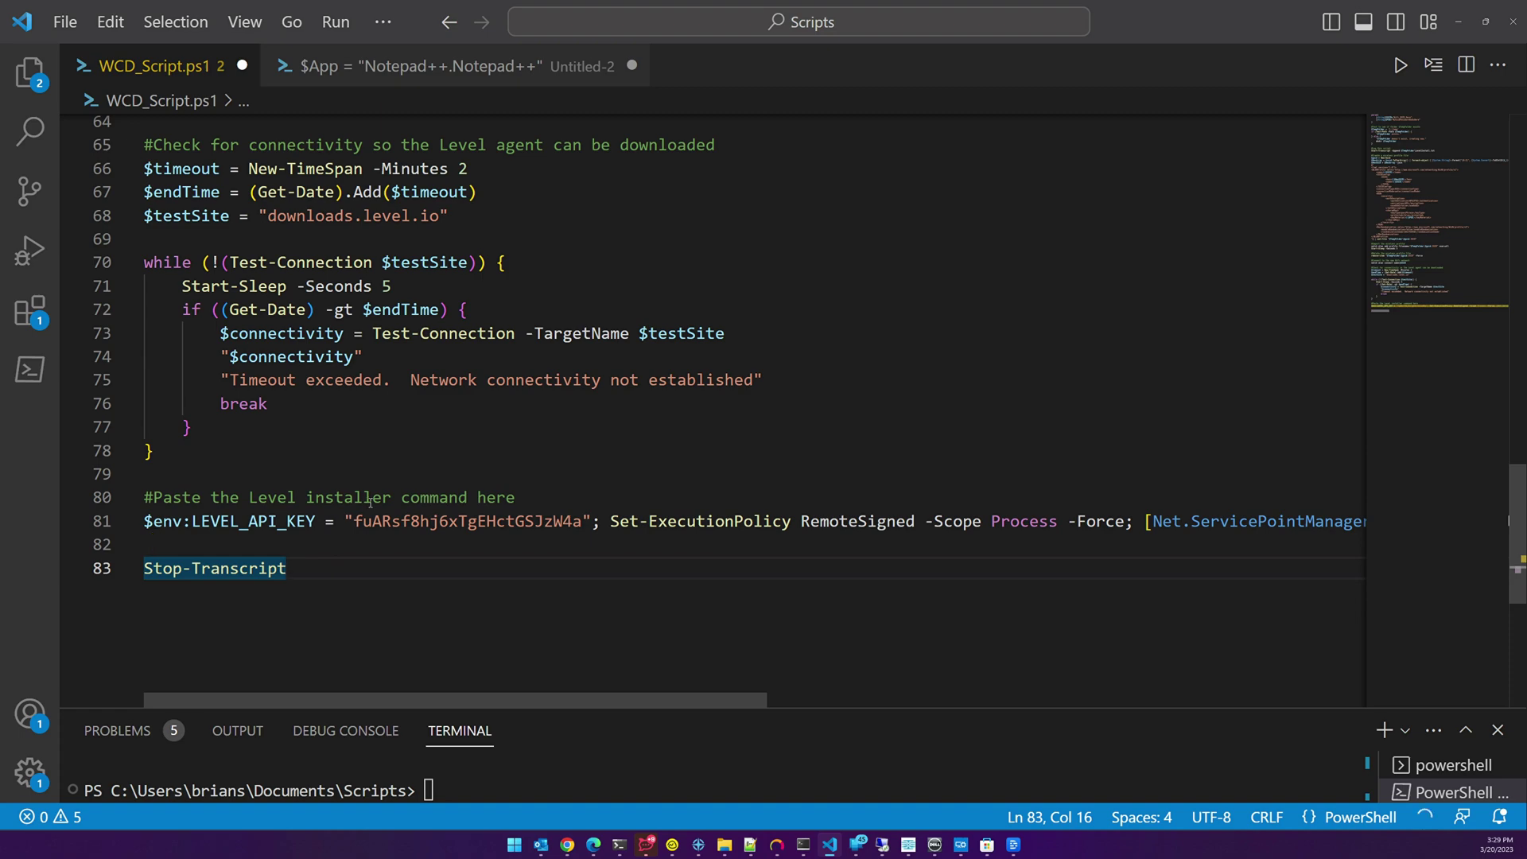
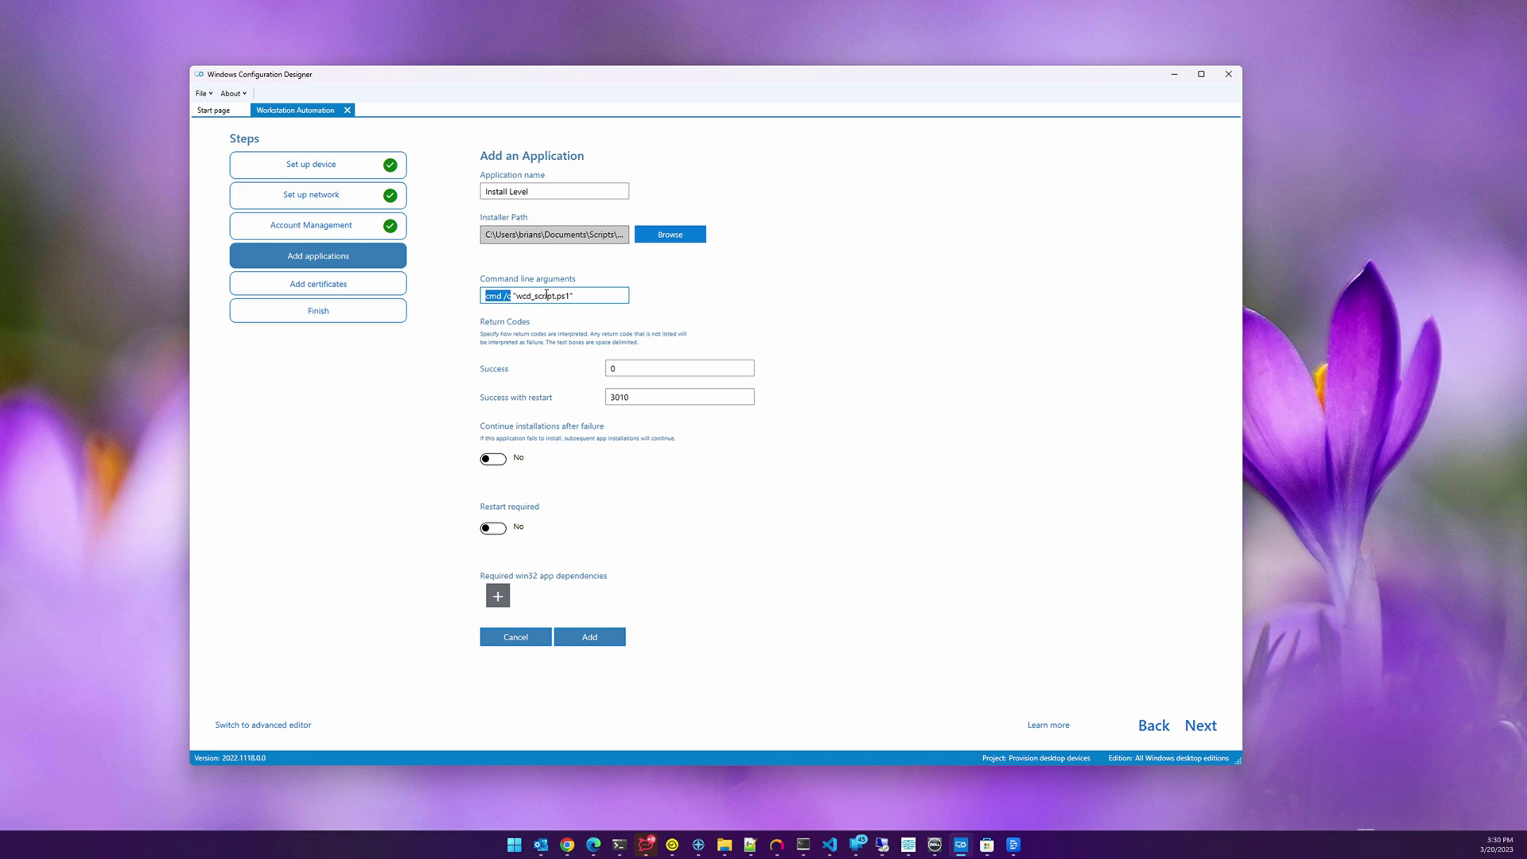
Step: Replace cmd /c in the command line arguments with powershell.exe -executionPolicy bypass -file before "wcd_script.ps1", and add the Install Level application
type("powershell.ex")
type("e")
type(" -Execu")
type("tion")
type("Policy")
type(" bypass")
type(" -file")
key("Right")
key("Right")
key("Right")
key("Right")
key("Right")
key("Right")
key("Right")
key("Right")
key("Right")
key("Left")
key("Left")
key("Left")
key("Left")
key("Left")
key("Left")
key("Left")
key("Left")
key("Left")
key("Left")
key("Left")
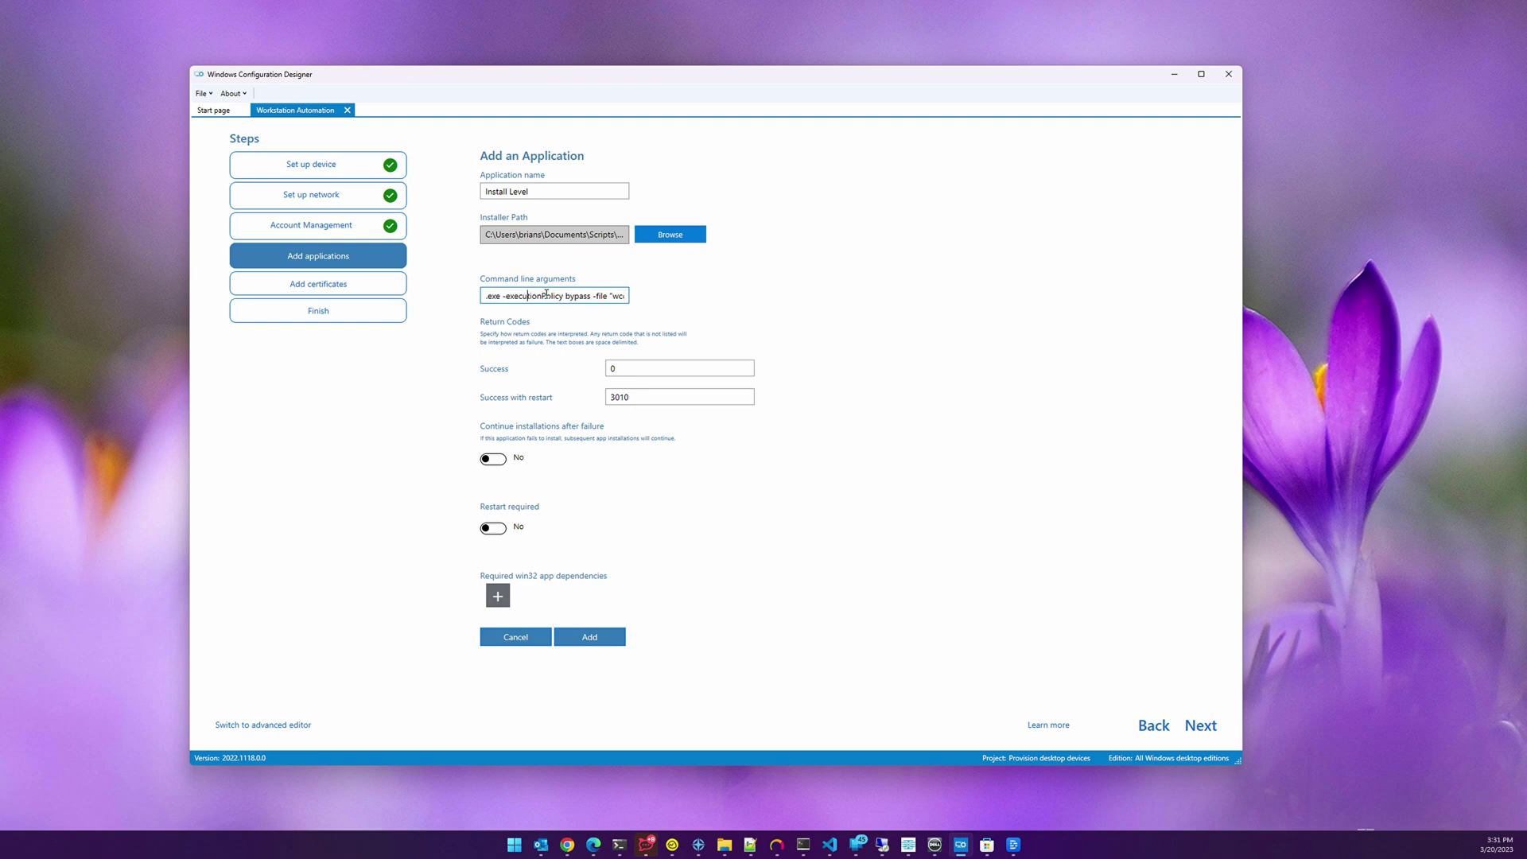
left_click(578, 639)
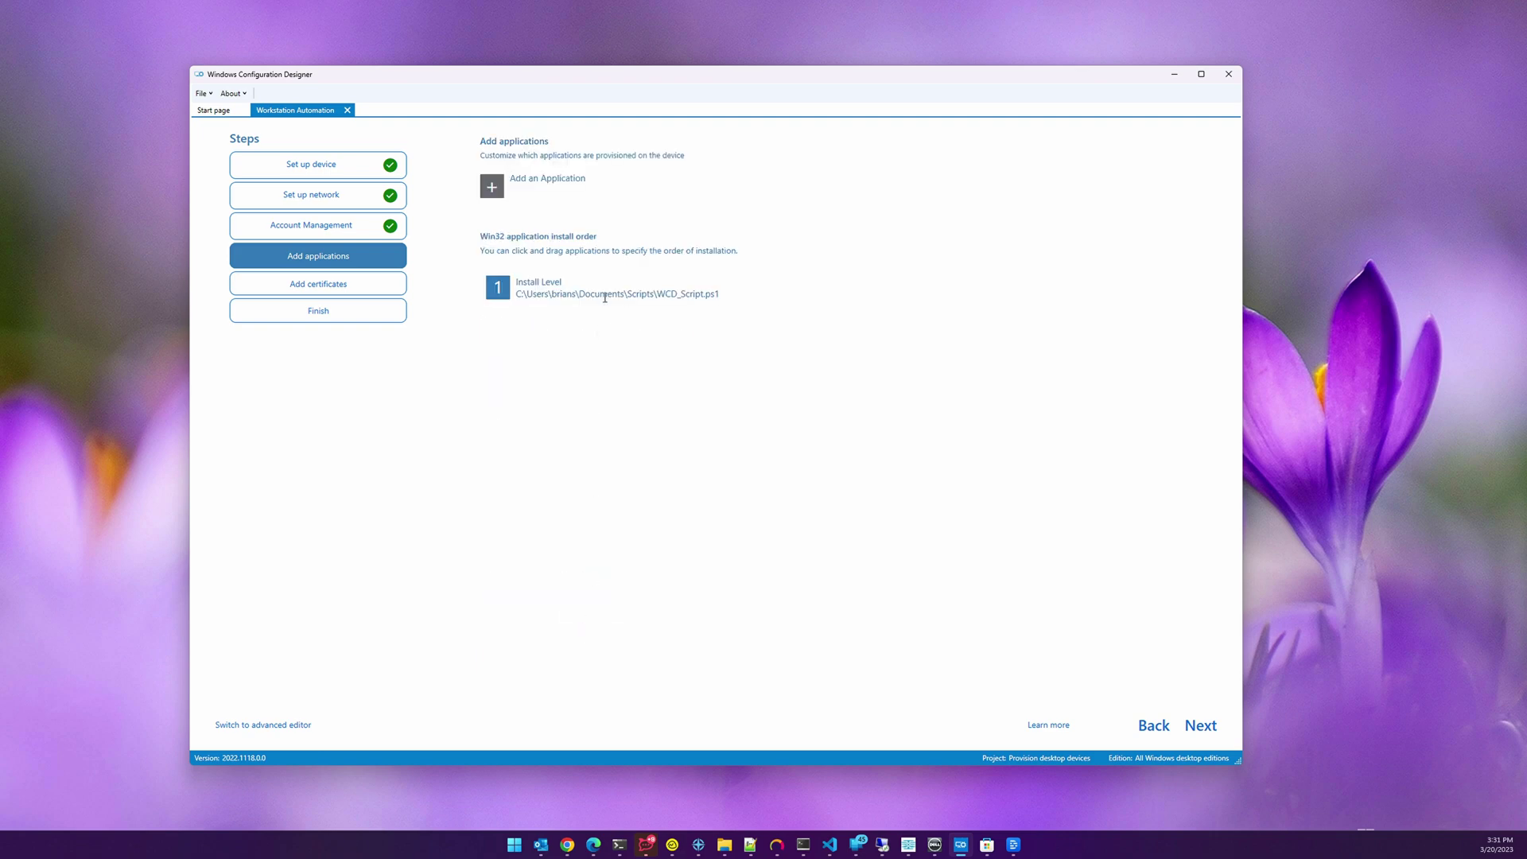
Step: Continue past the certificates without adding any and create the provisioning package without password protection
left_click(1198, 728)
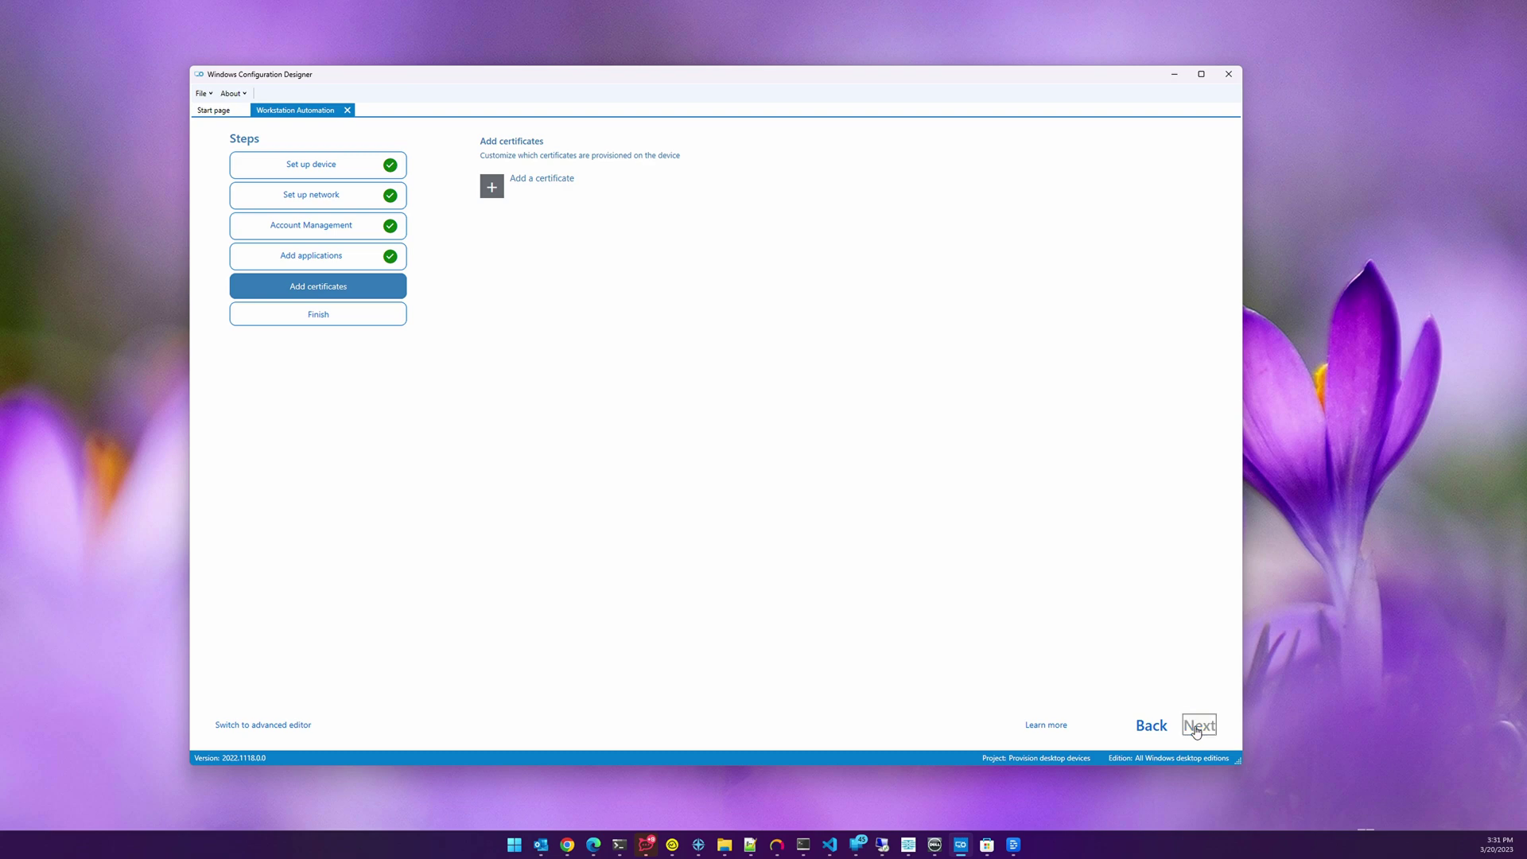
left_click(1198, 728)
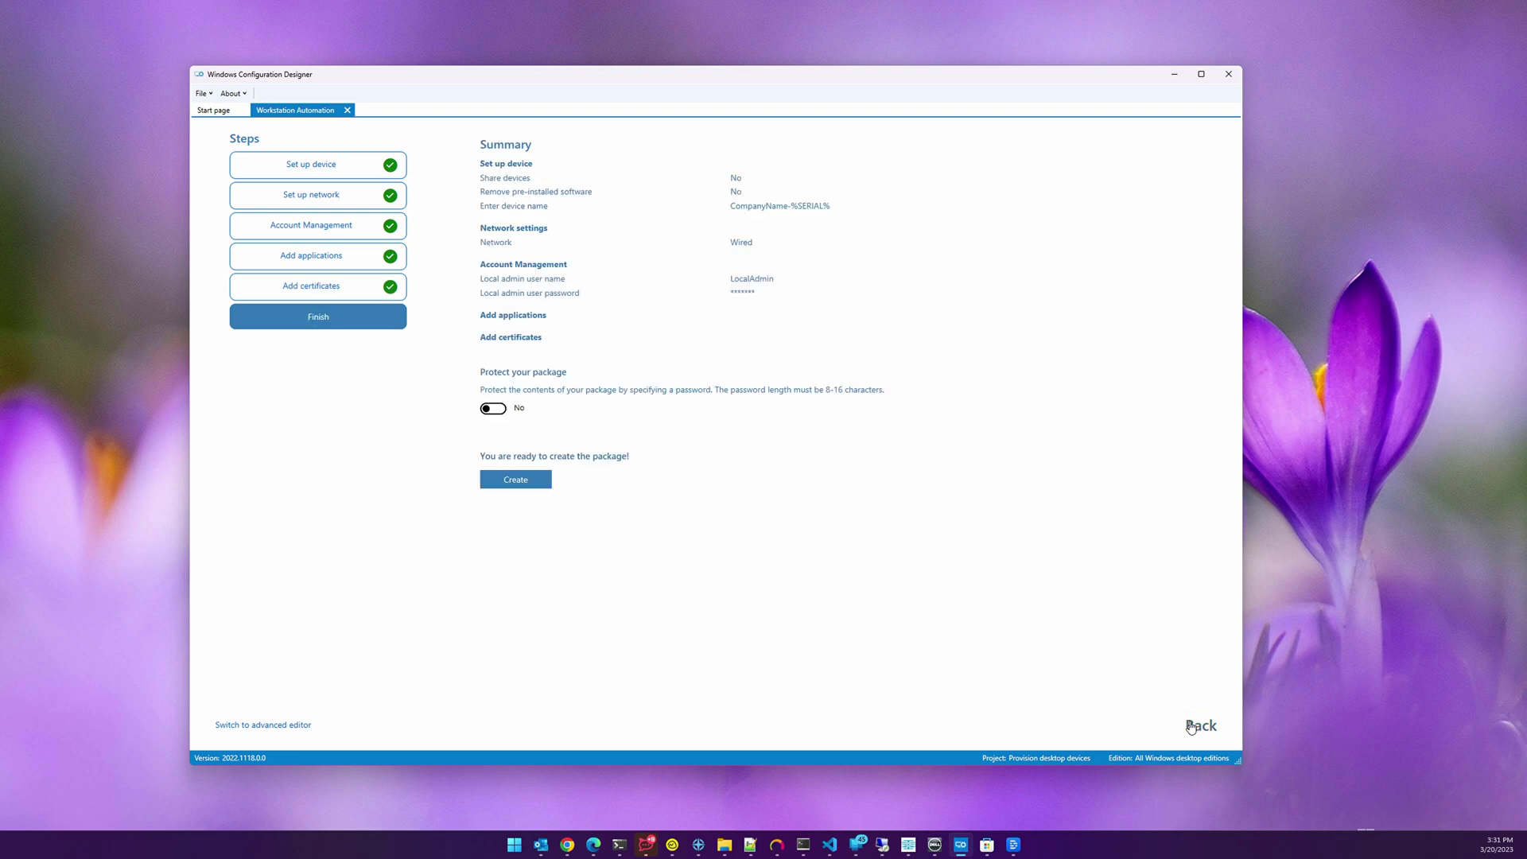
left_click(538, 492)
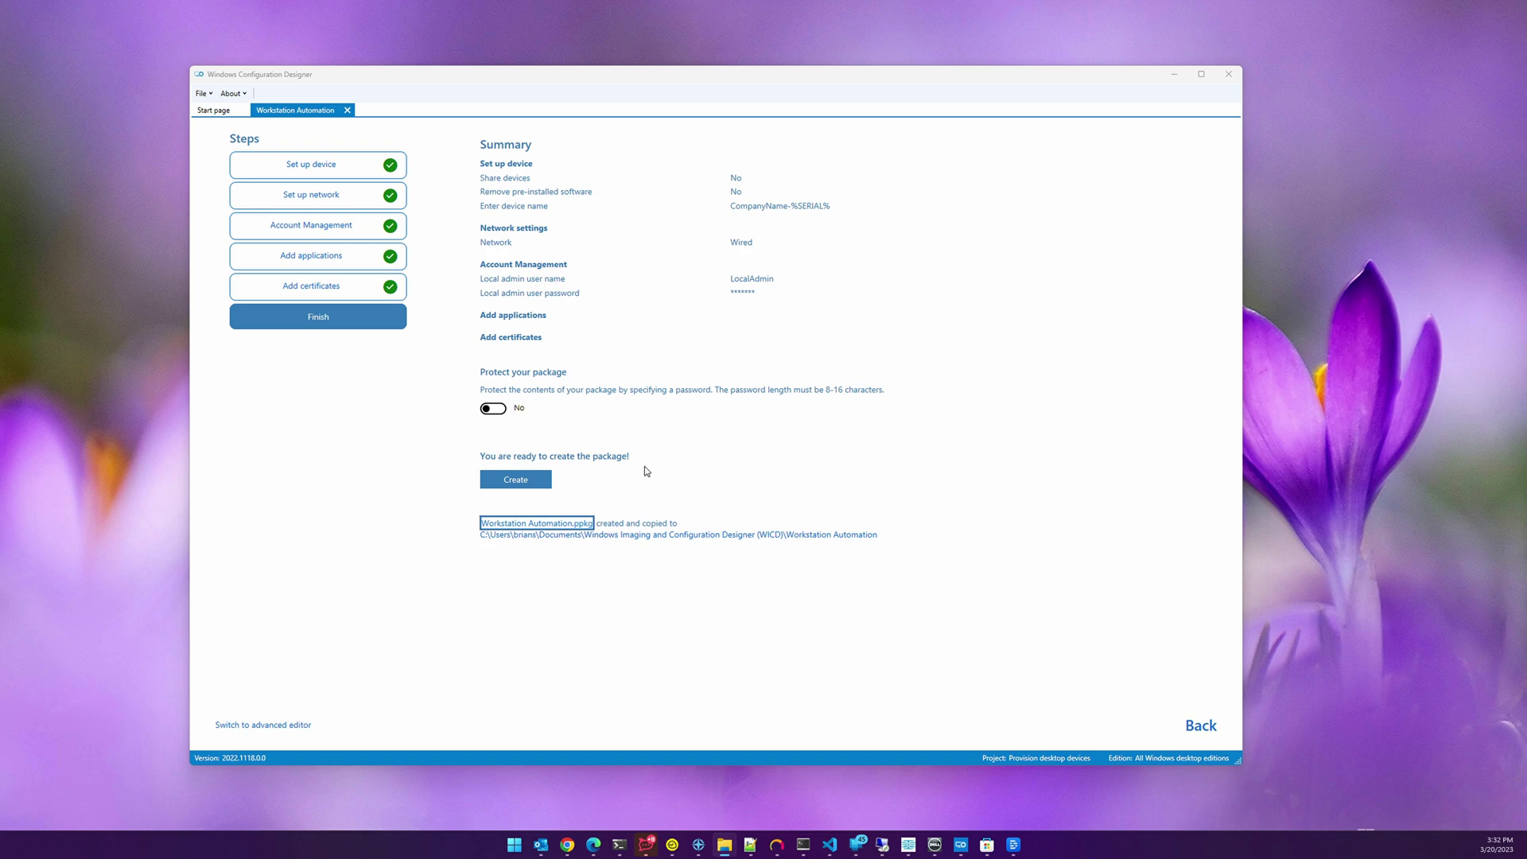
Step: Open the Workstation Automation output folder in a maximized window and locate the generated package file
left_click(676, 539)
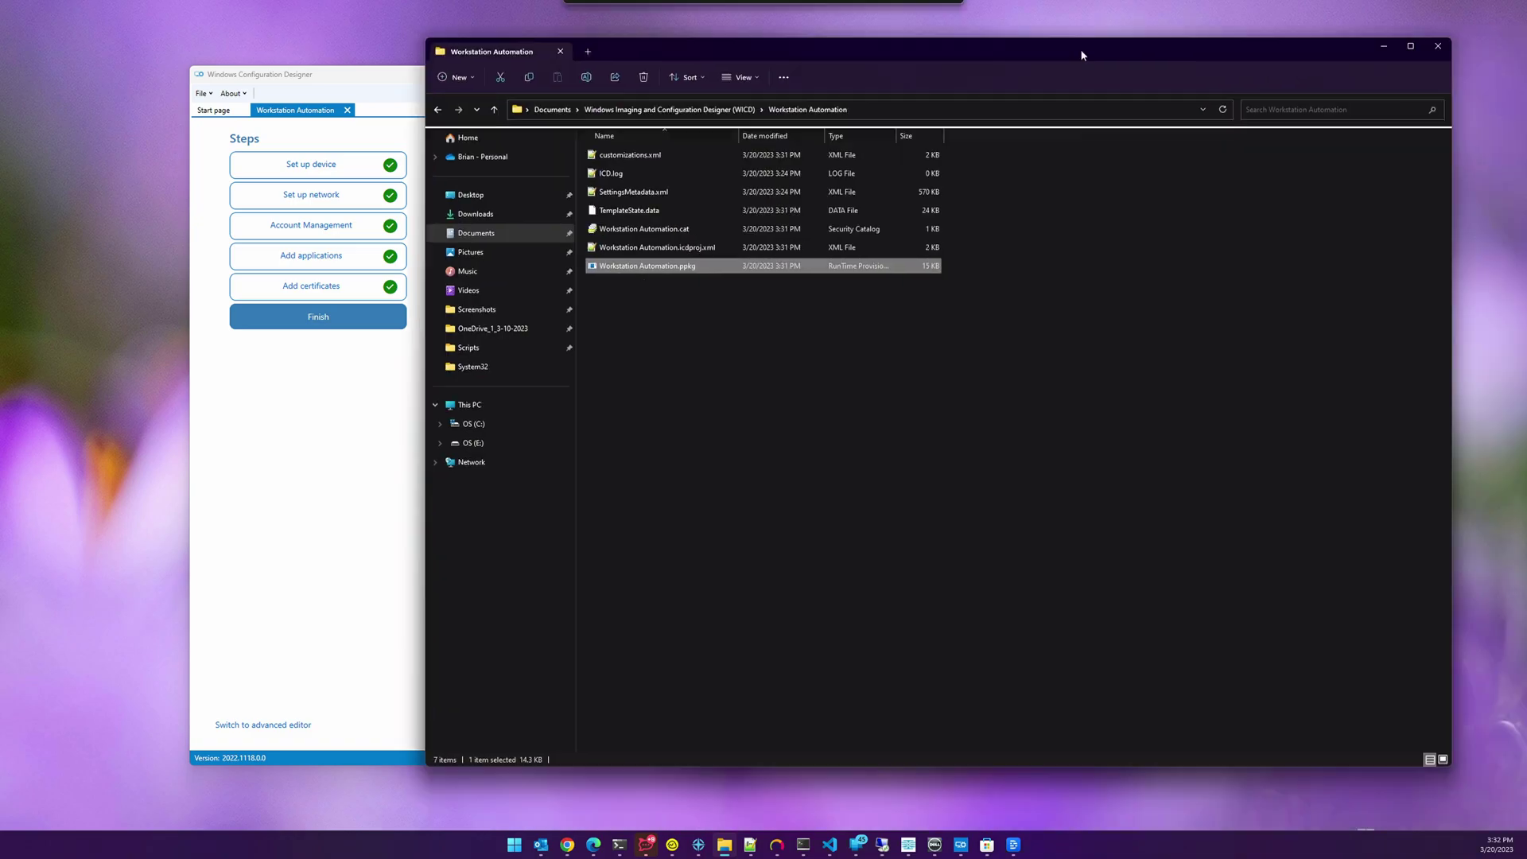
left_click_drag(1080, 49, 886, 74)
double_click(886, 74)
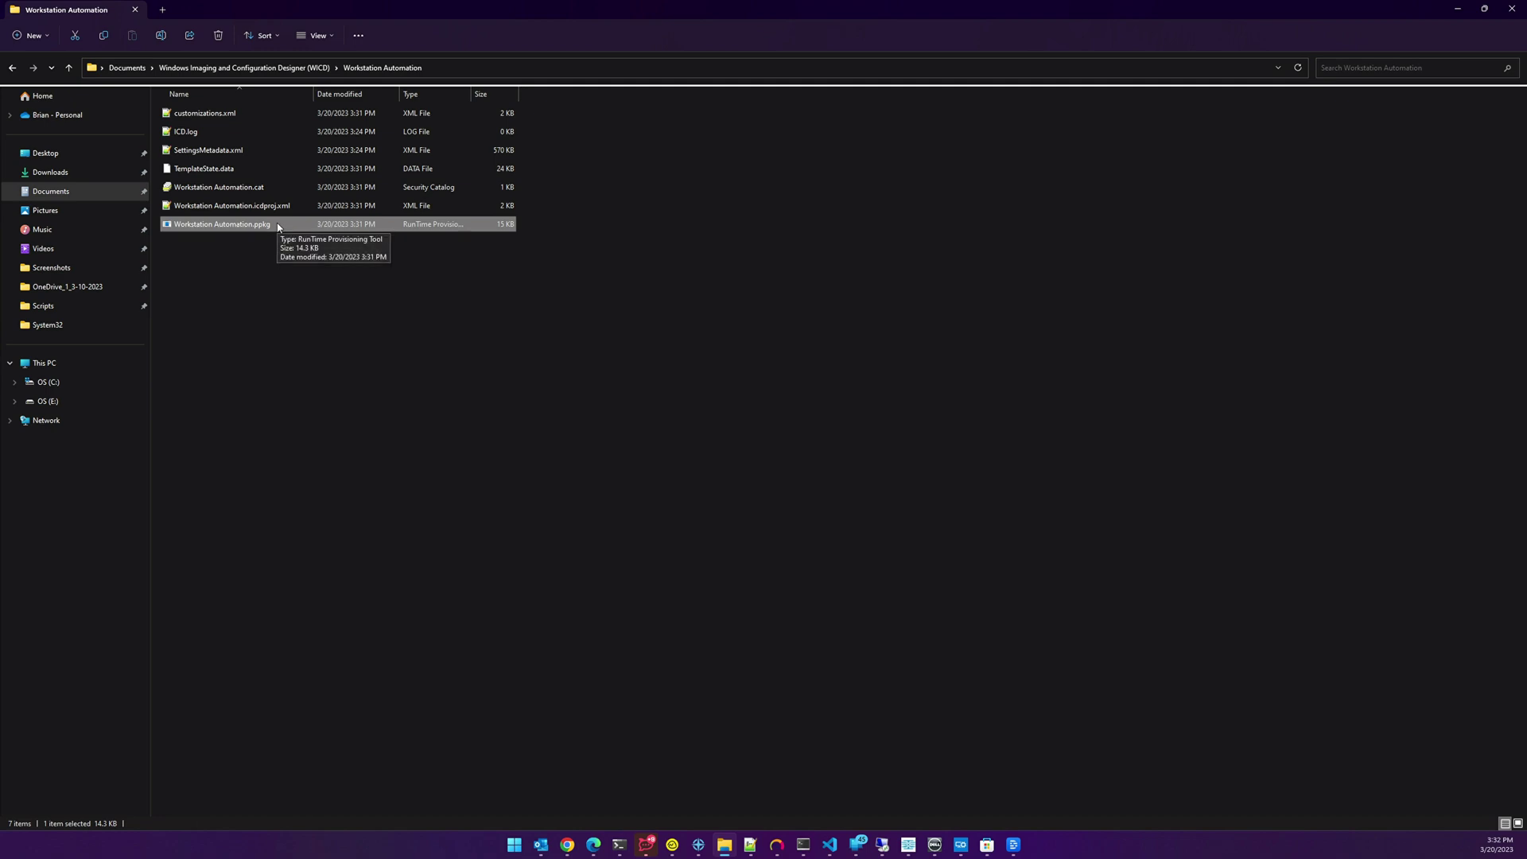
left_click(247, 262)
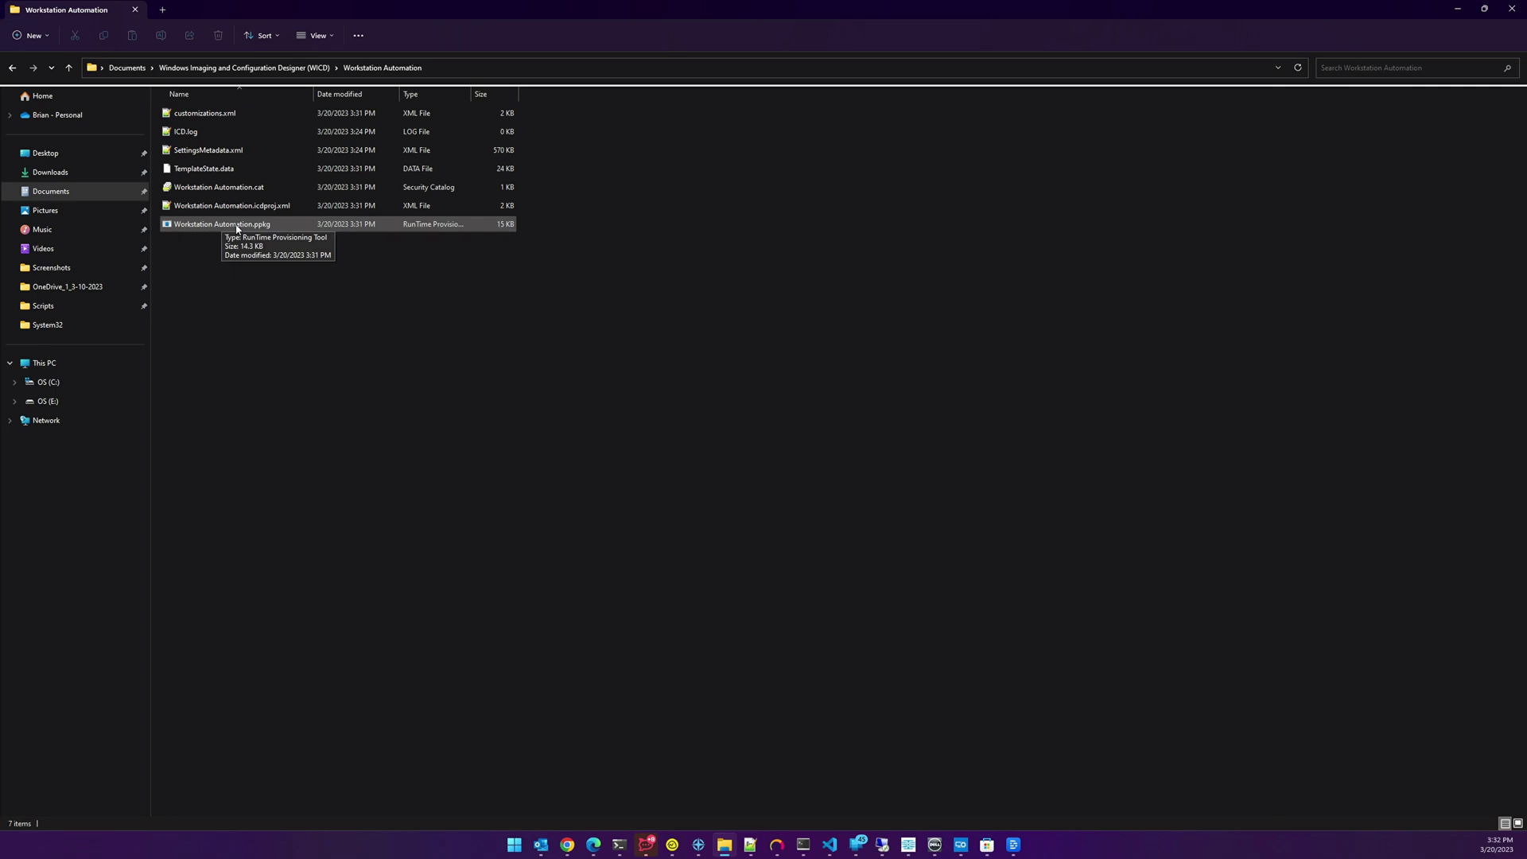
Step: Copy Workstation Automation.ppkg to the root of the Windows installation USB drive CCCOMA_X64FRE_EN-US_DV9 (F:)
mouse_move(752, 843)
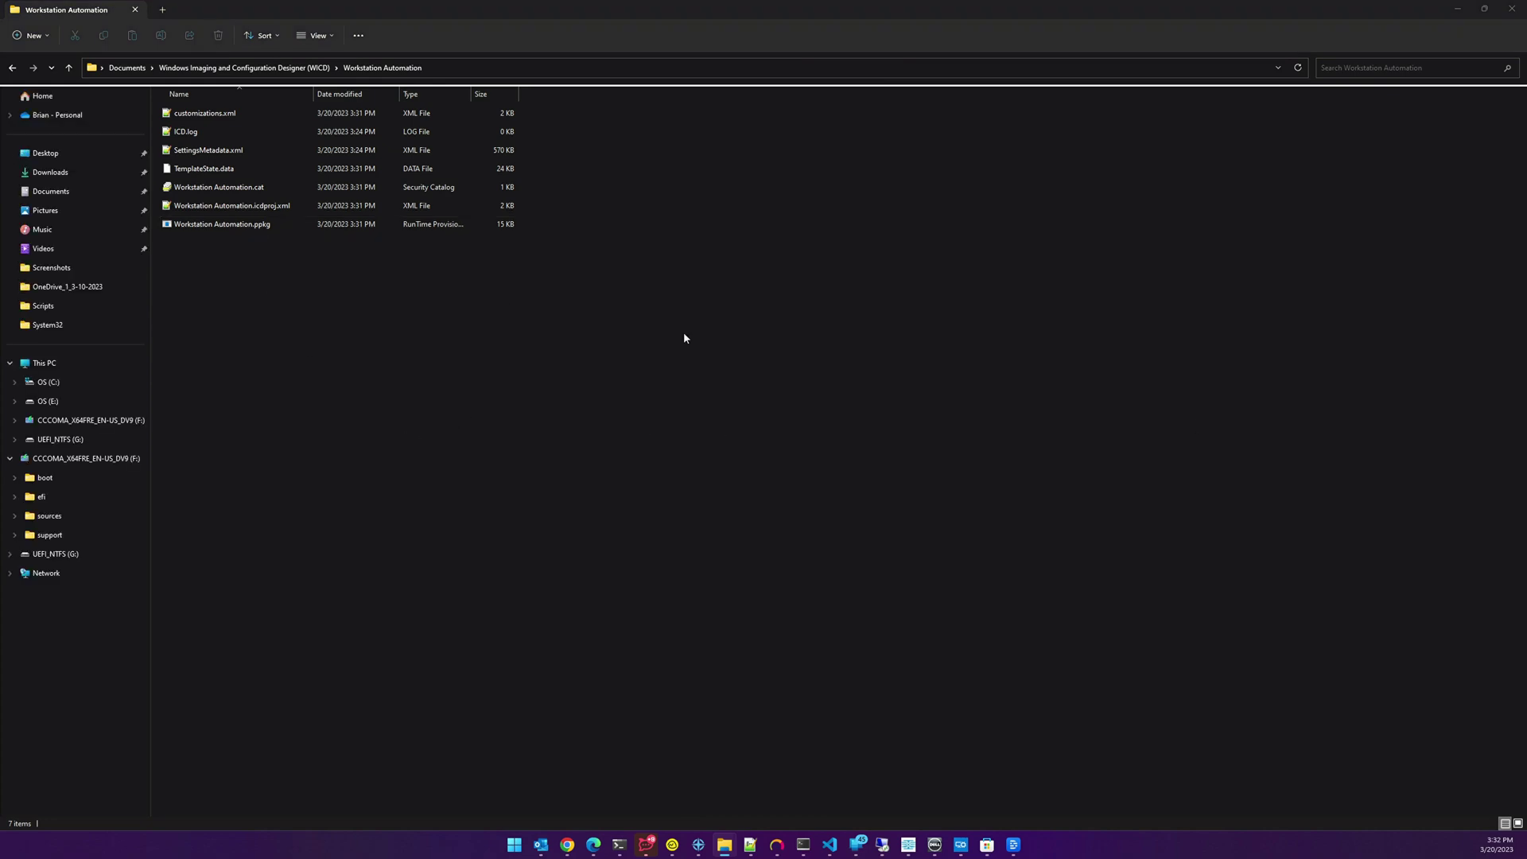
right_click(238, 226)
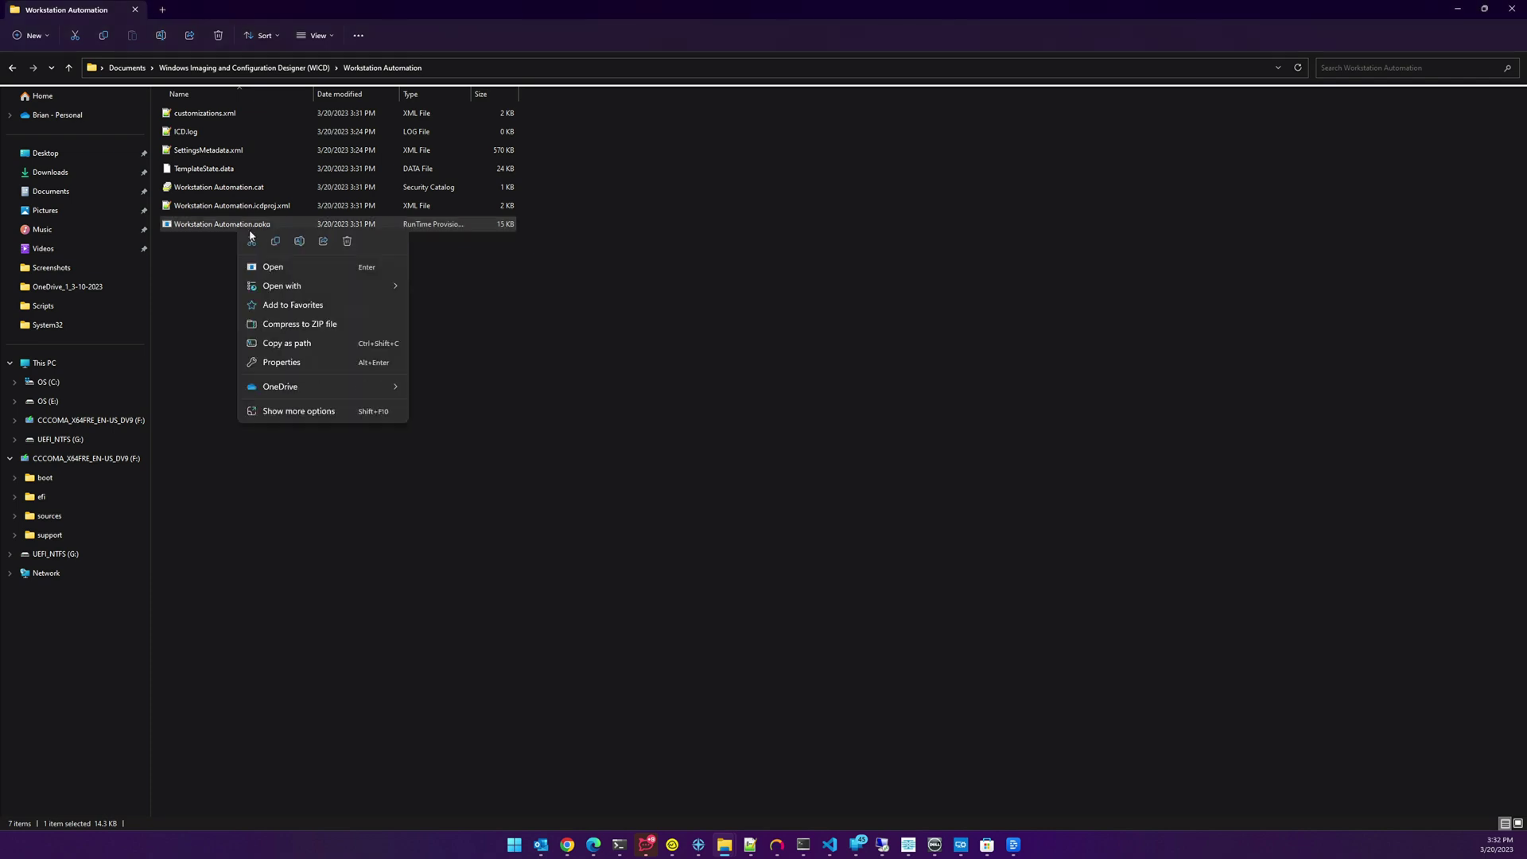
left_click(274, 243)
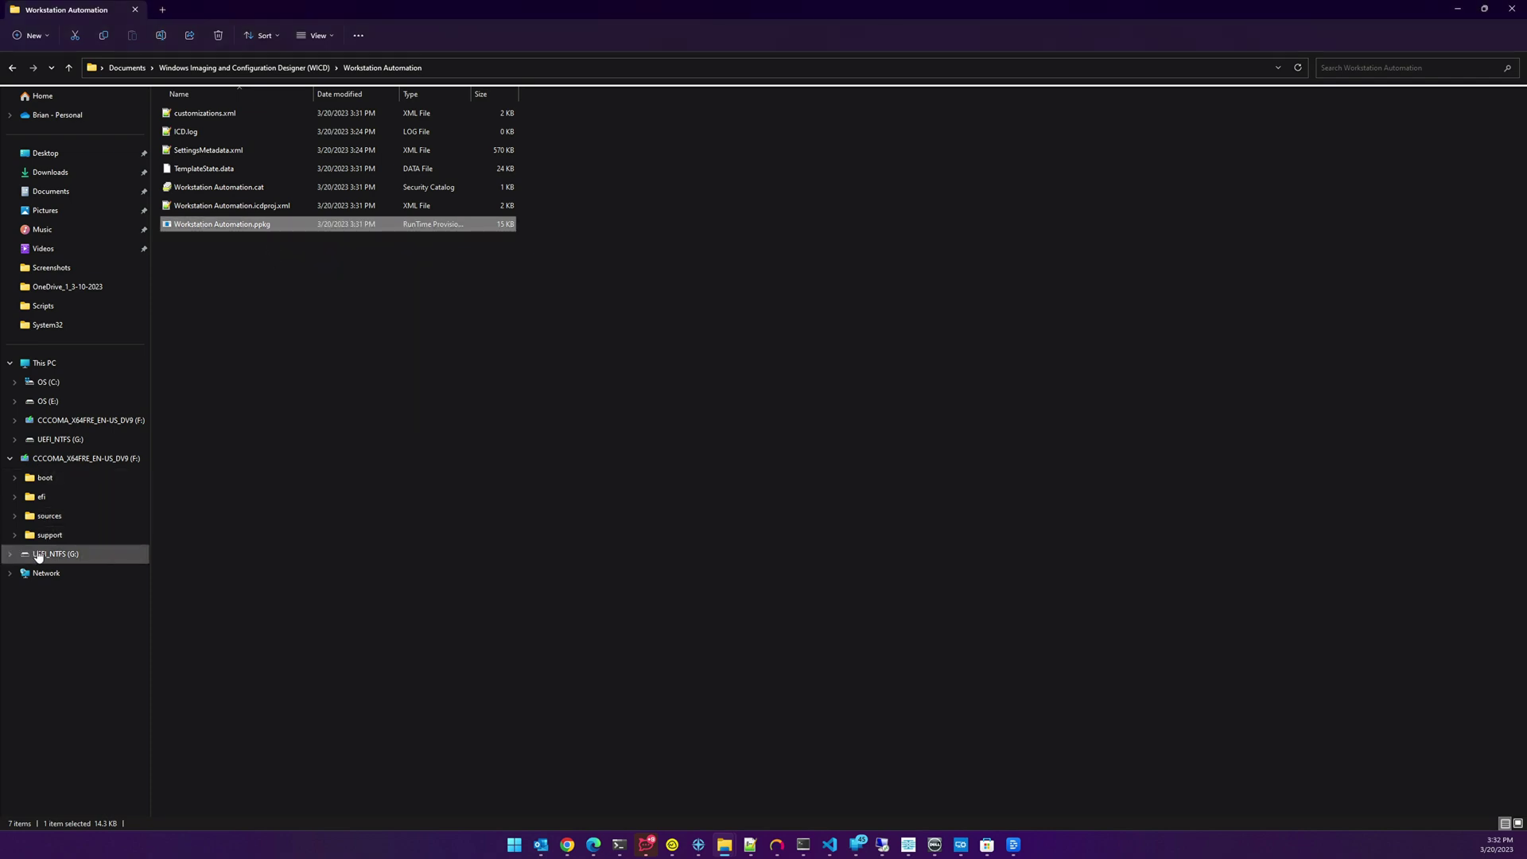
left_click(78, 466)
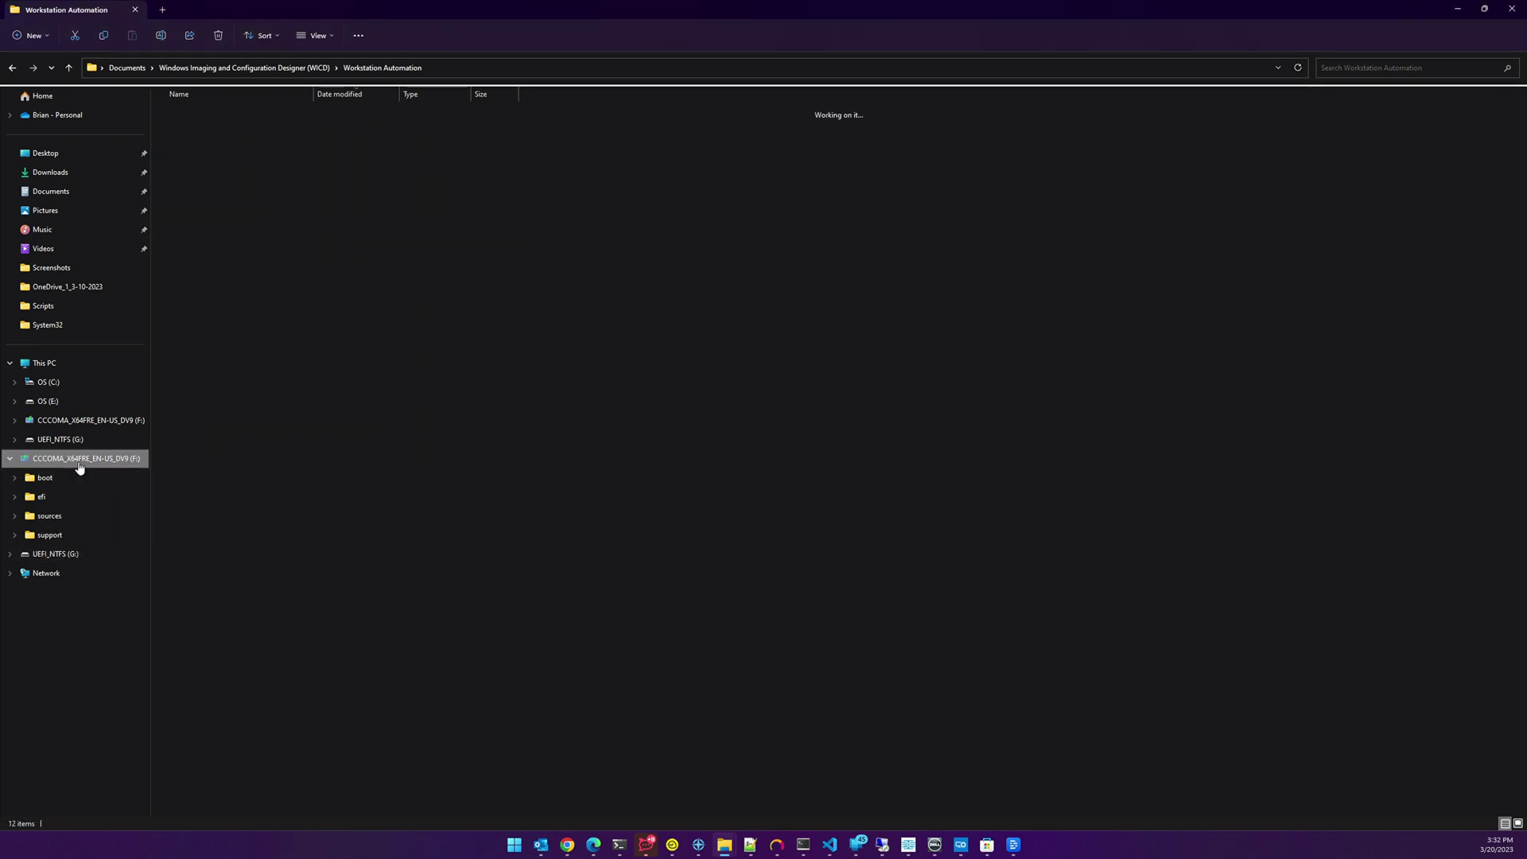
right_click(284, 425)
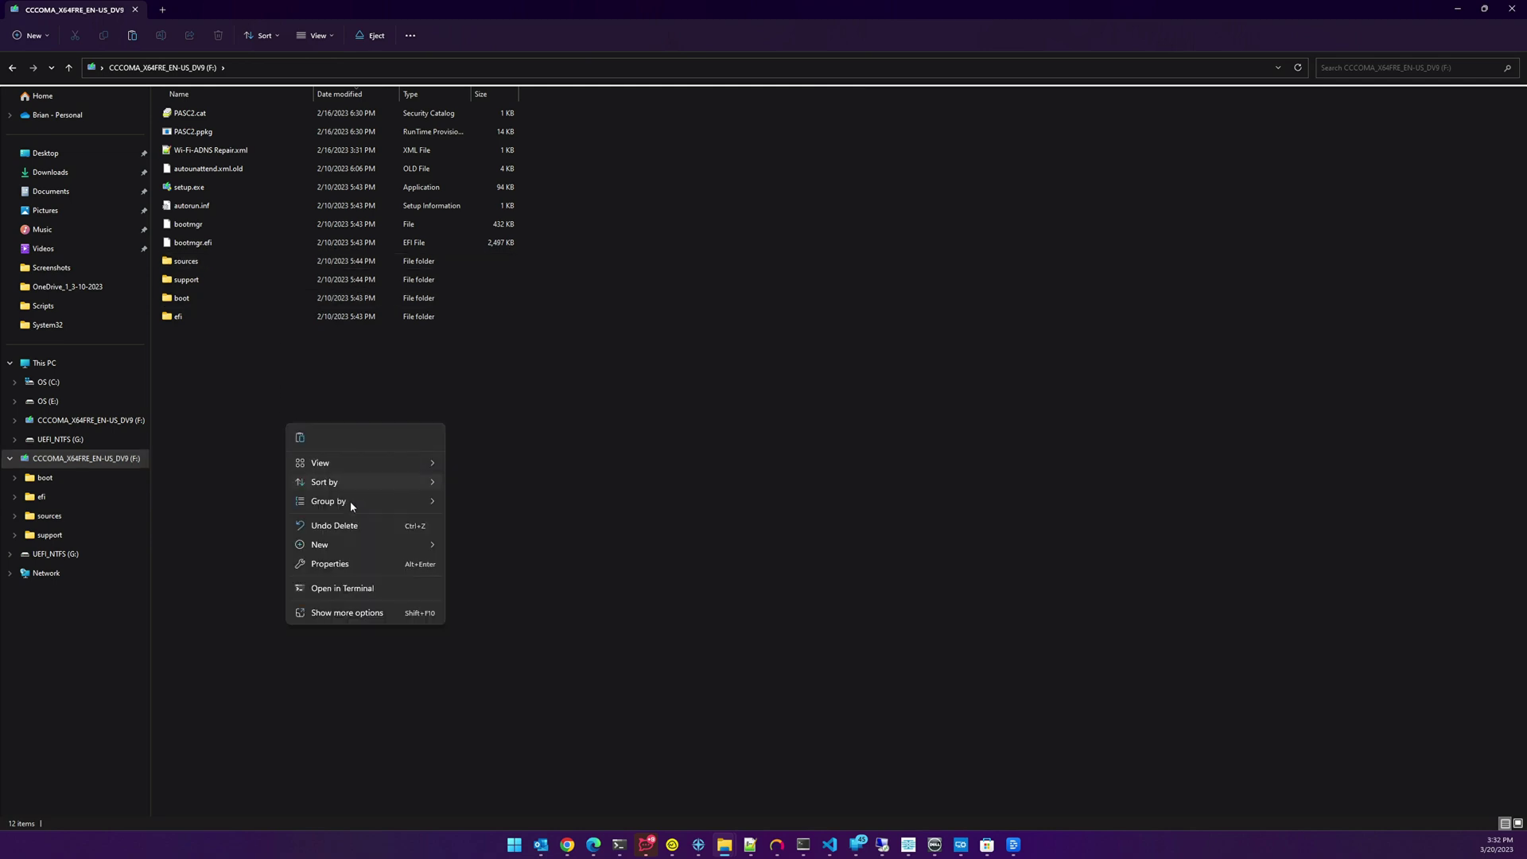
left_click(294, 438)
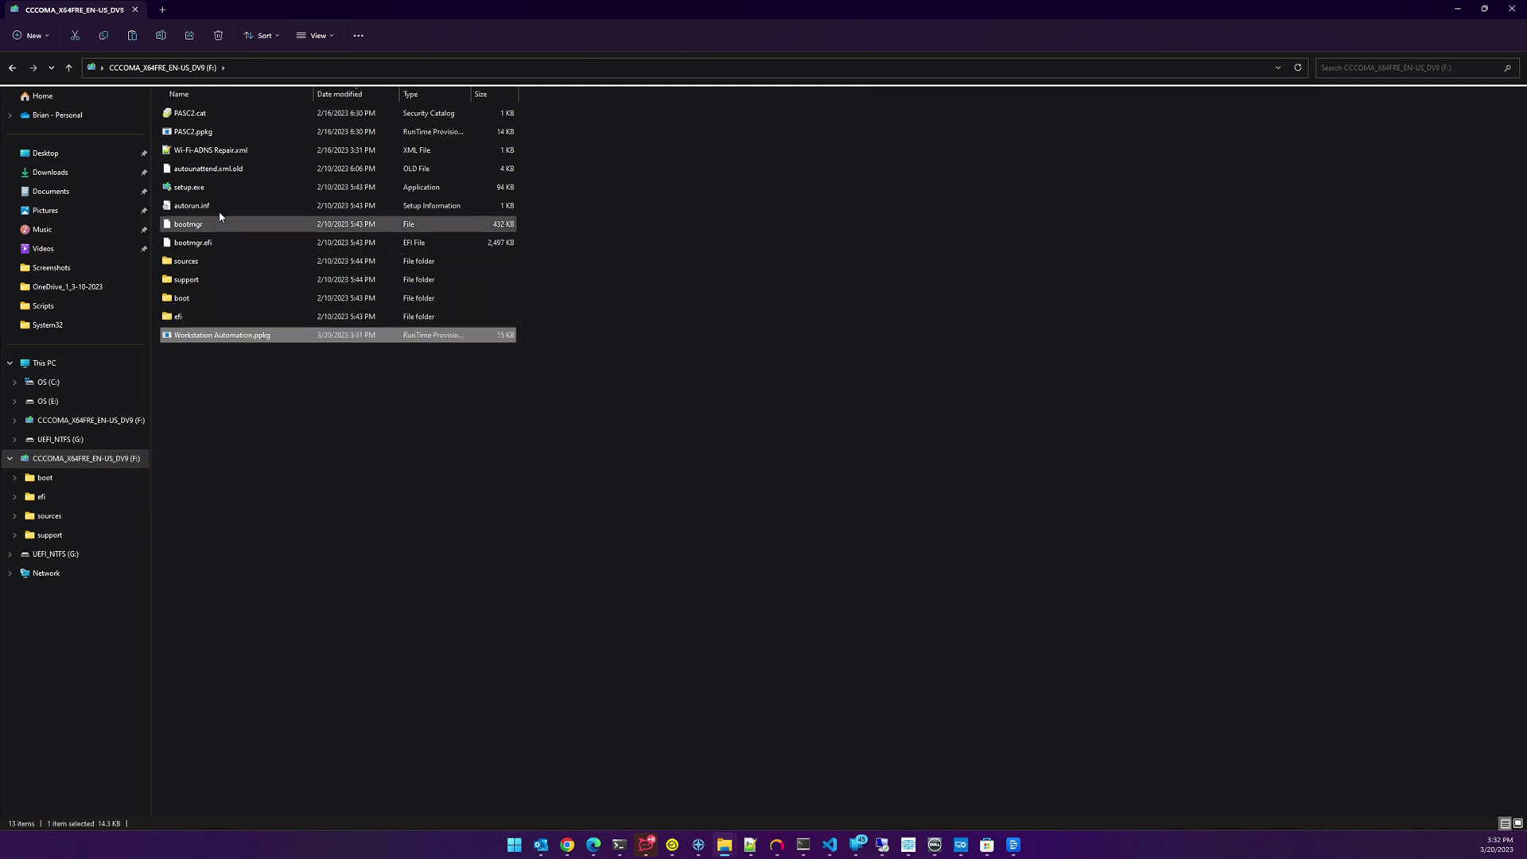
Step: Permanently delete the old PASC2.cat and PASC2.ppkg files from the F: drive and minimize the file window
left_click(209, 115)
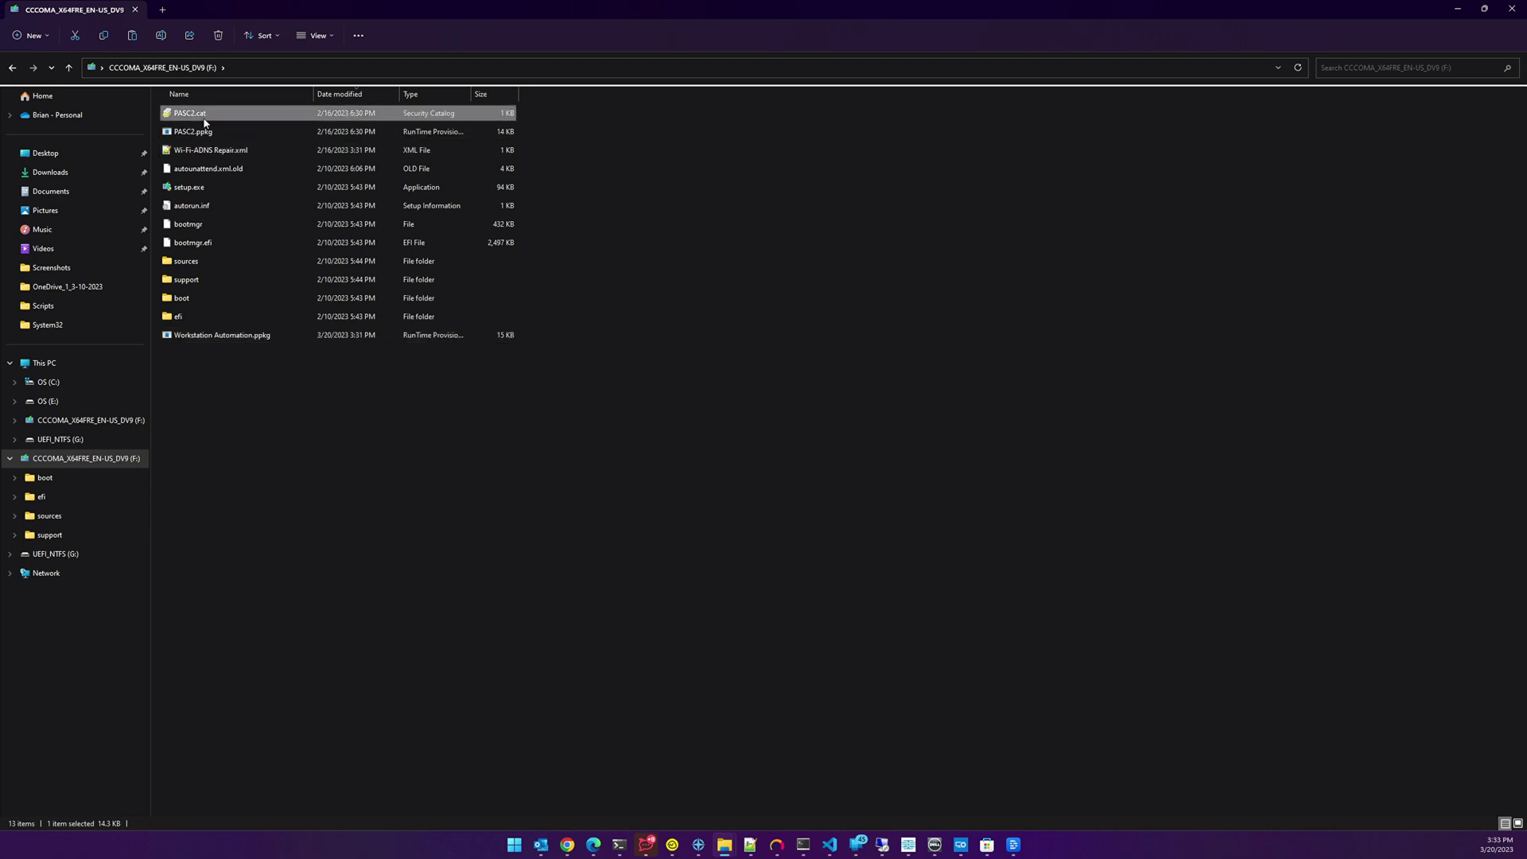
left_click(218, 132, "shift")
key("Delete")
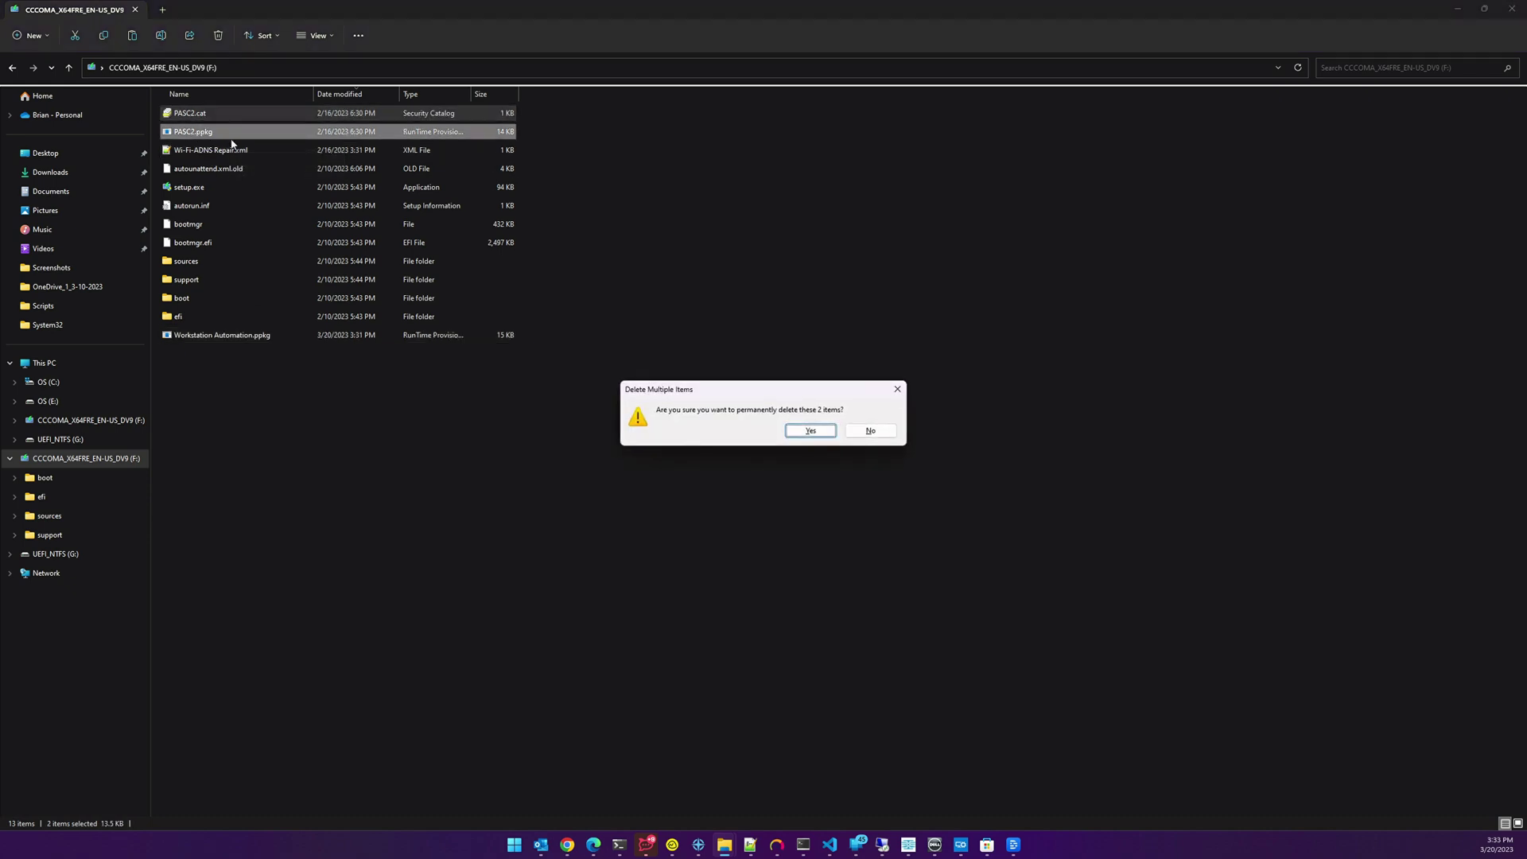
left_click(820, 431)
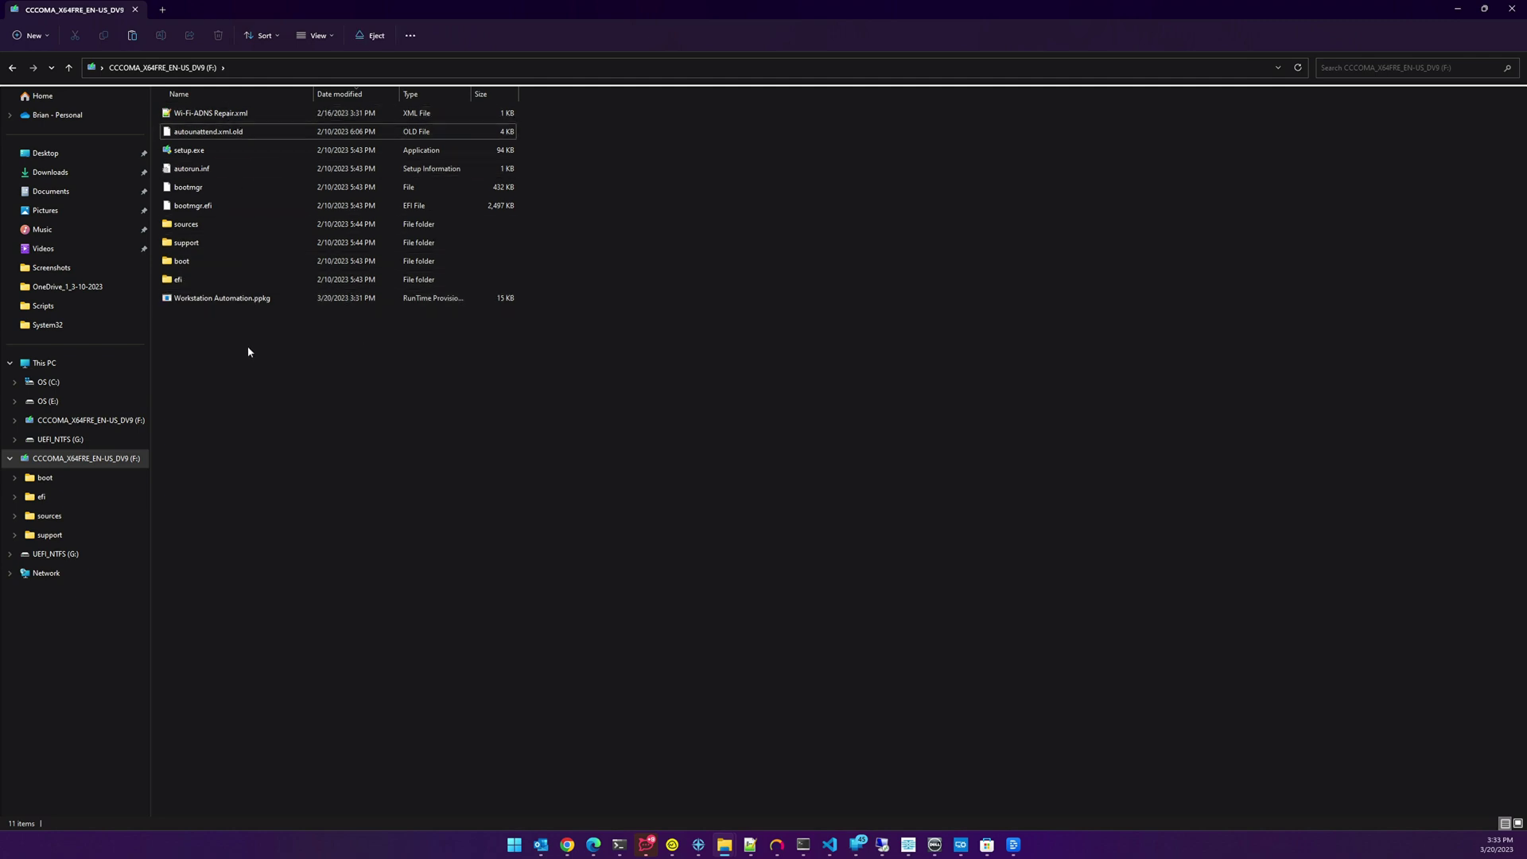
left_click(1458, 9)
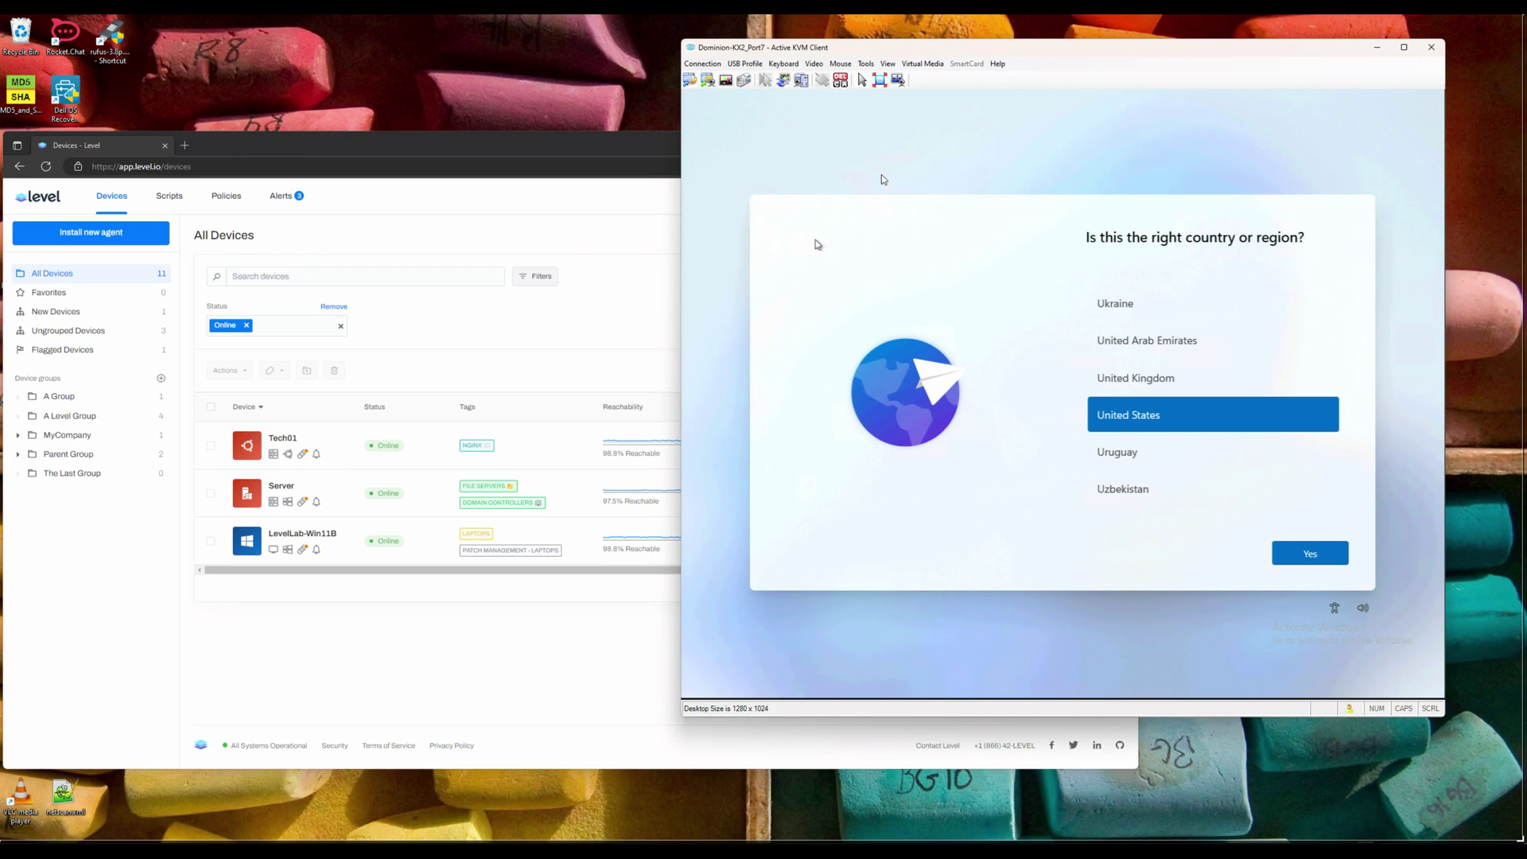
Step: In the KVM client, mount the removable F: drive on the remote computer as virtual media and continue at its region setup screen
left_click(923, 63)
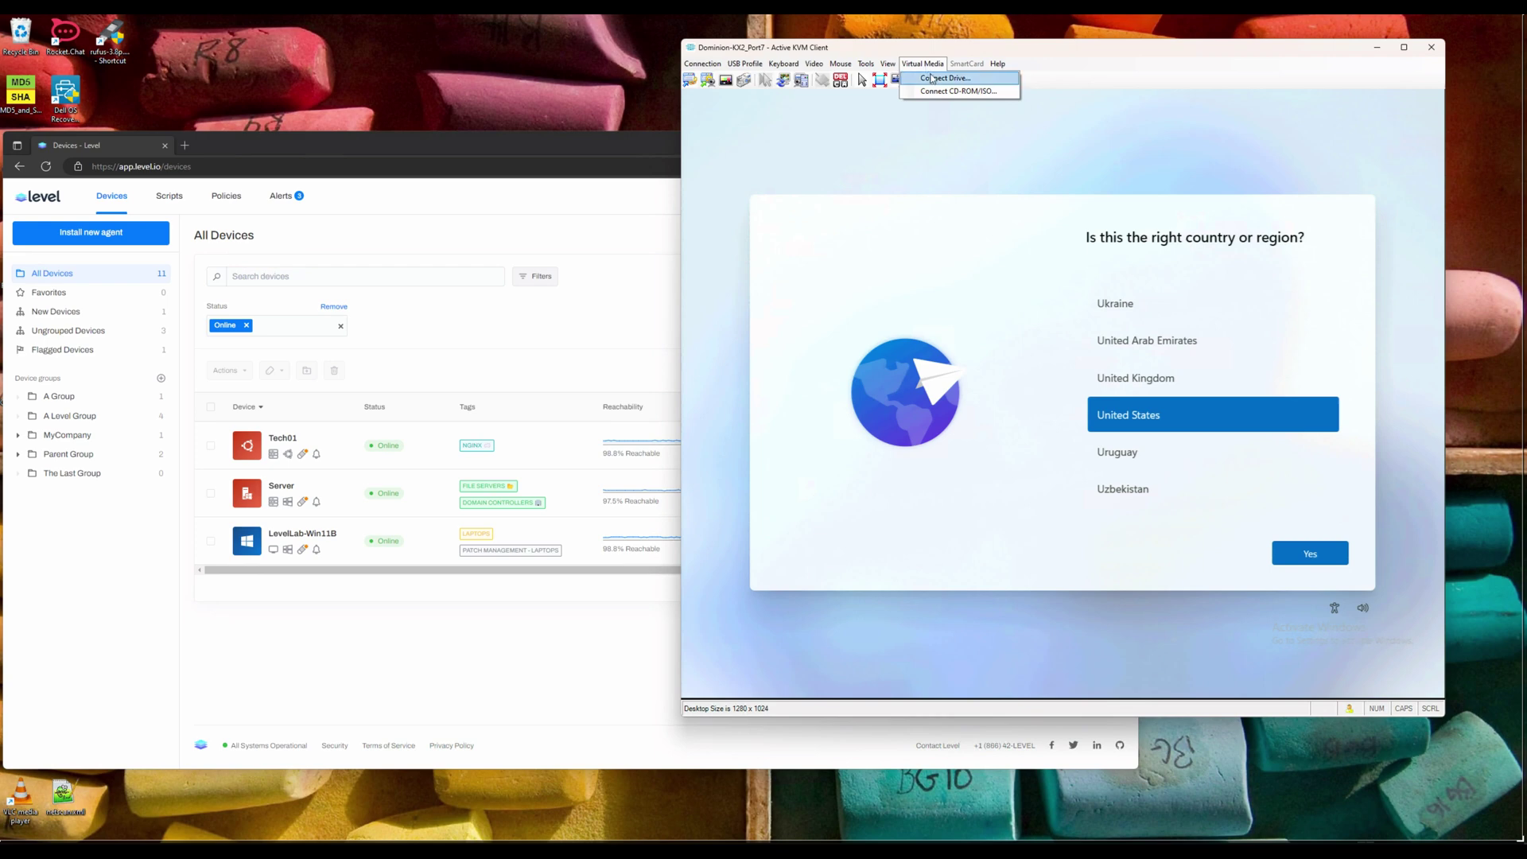
left_click(932, 76)
left_click(1058, 382)
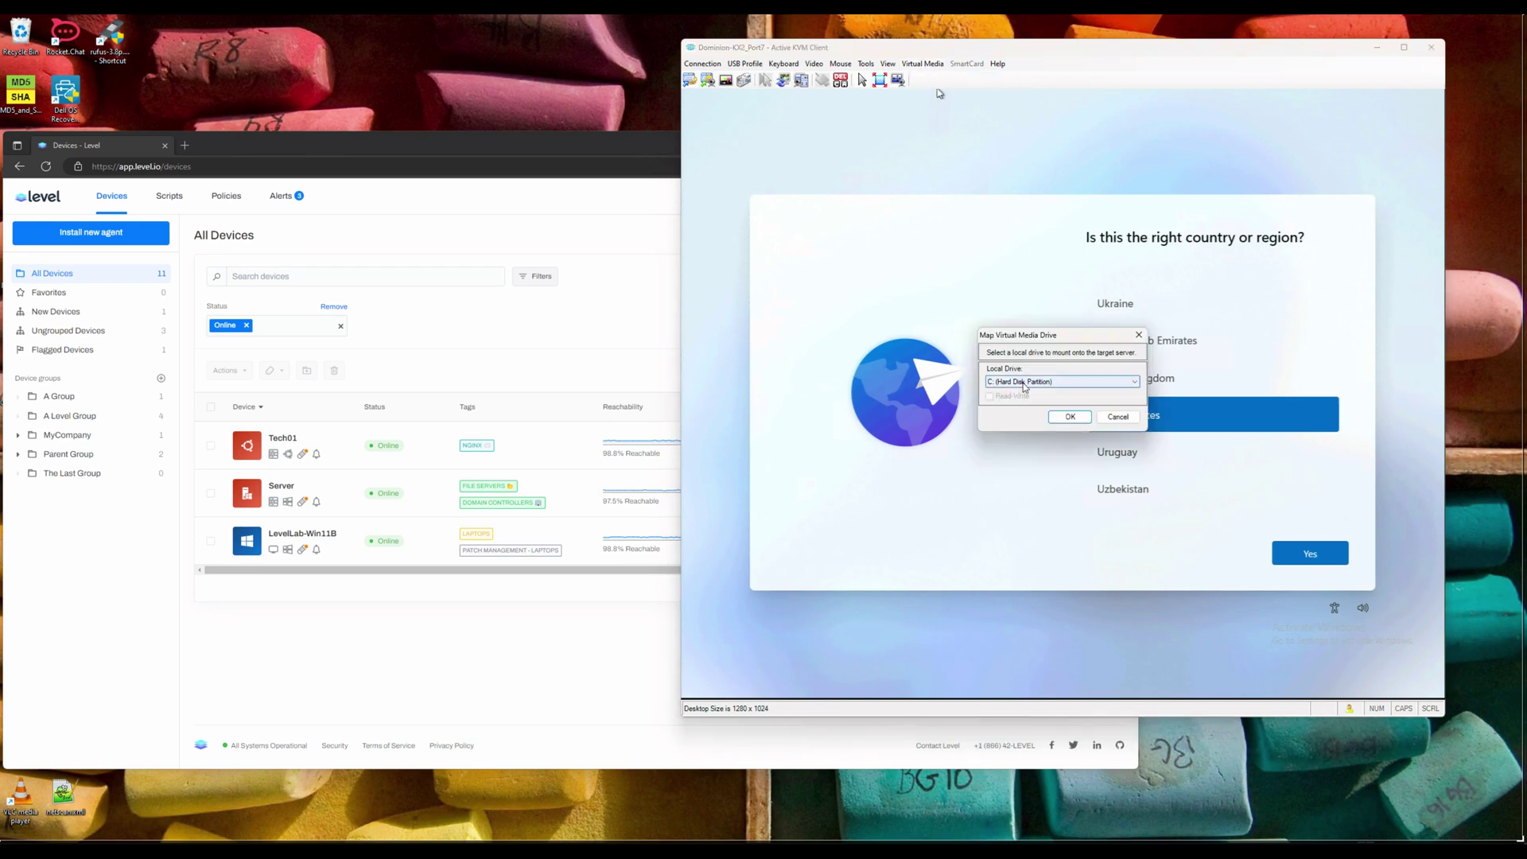
left_click(1016, 409)
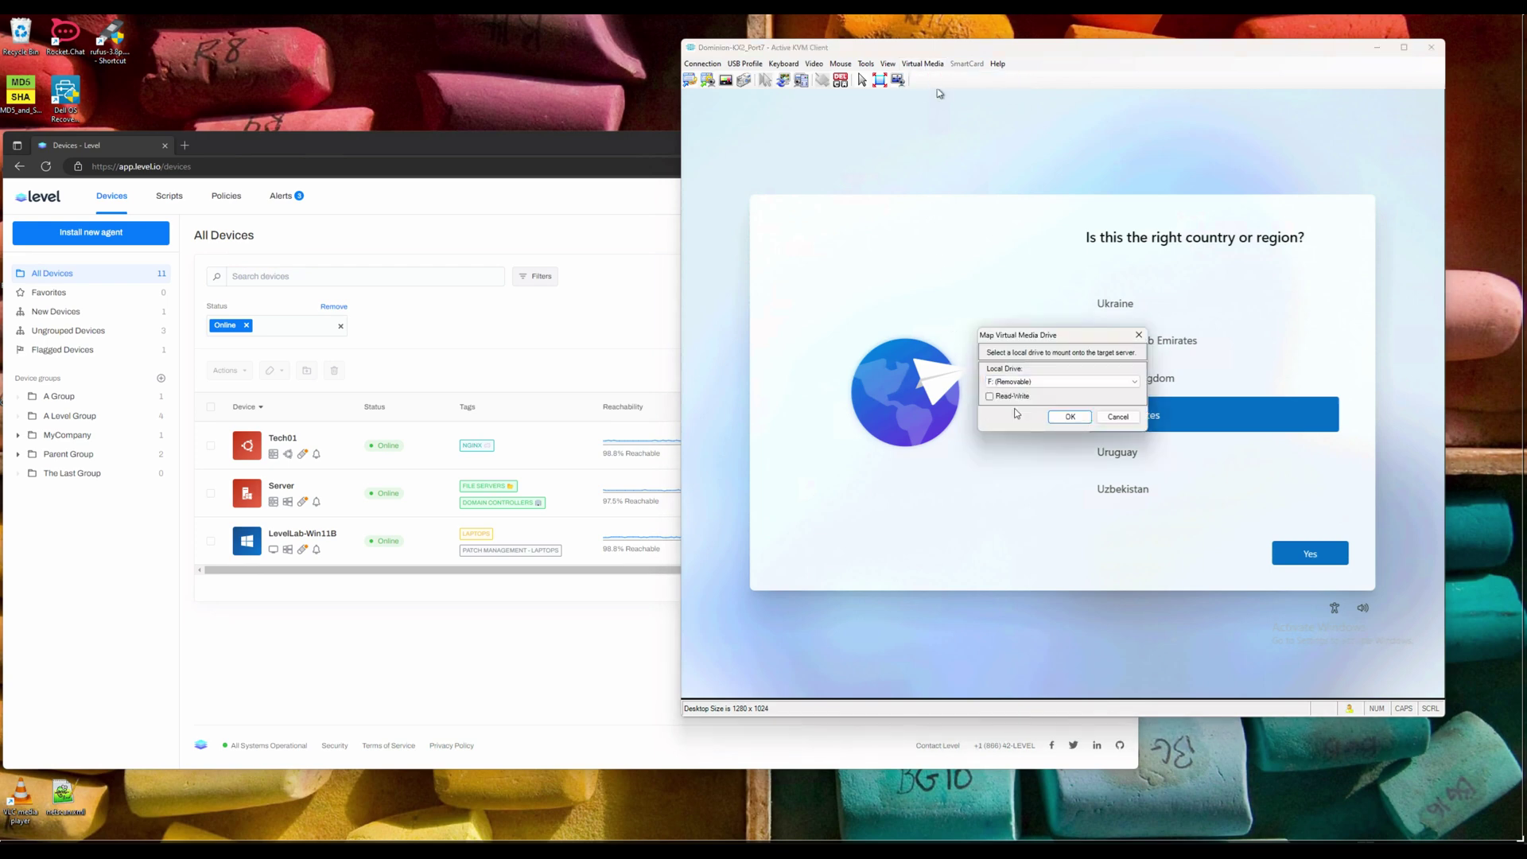
left_click(1070, 418)
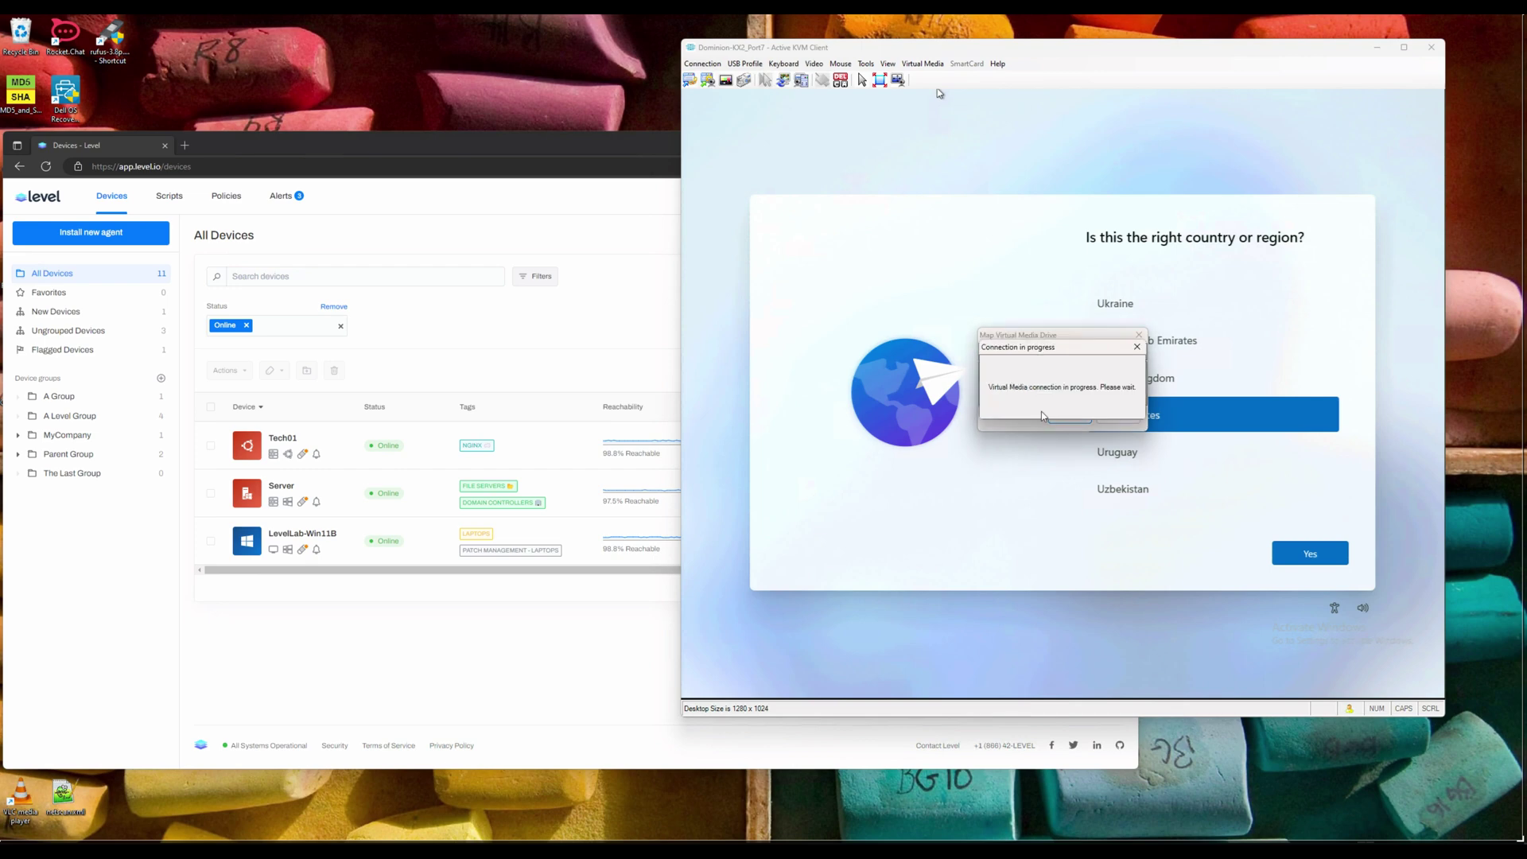
left_click(829, 474)
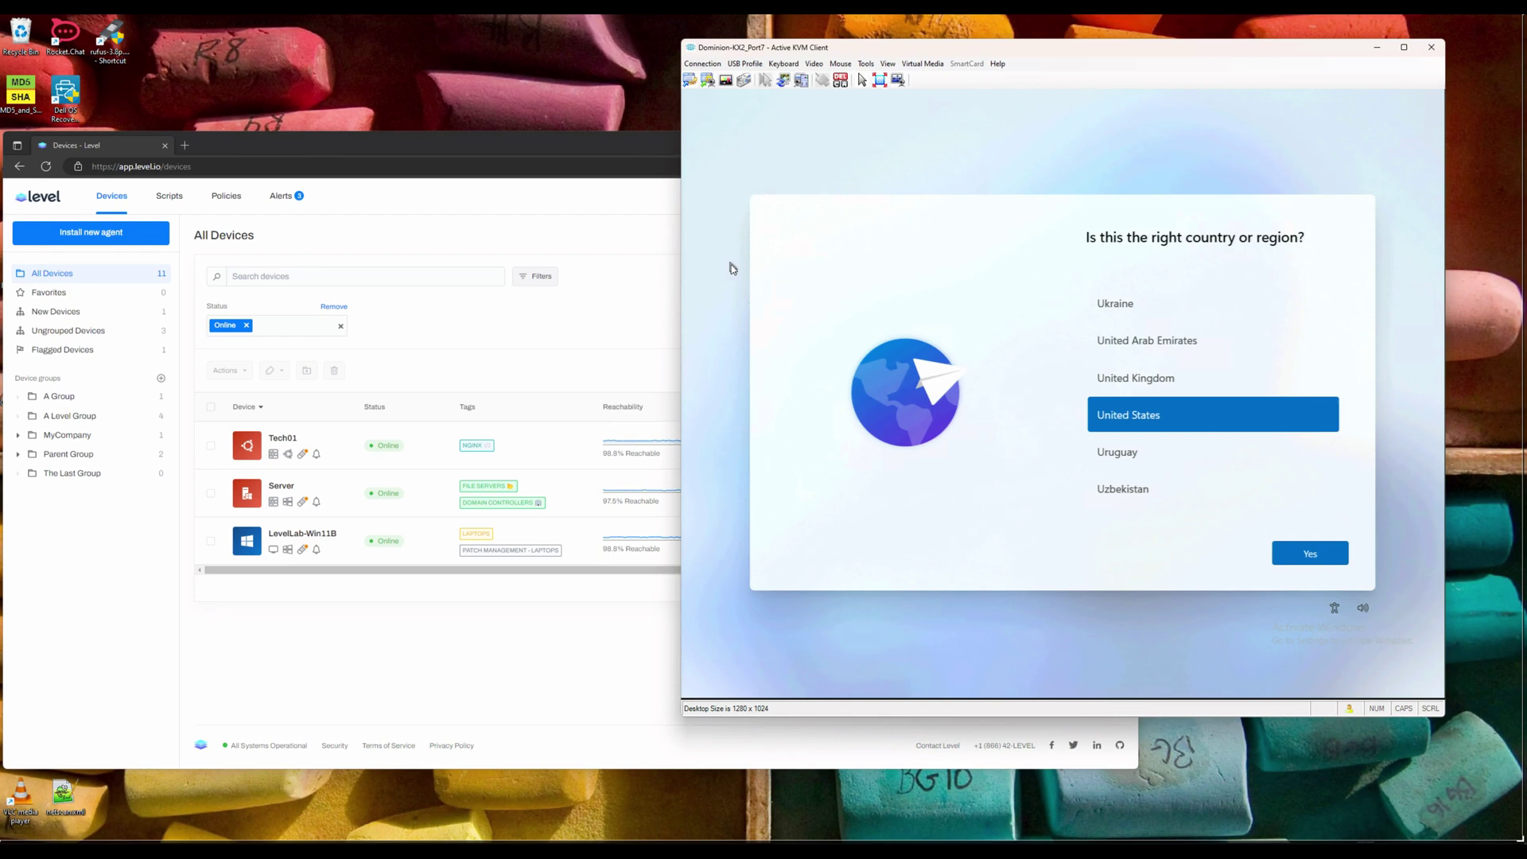
key("Return")
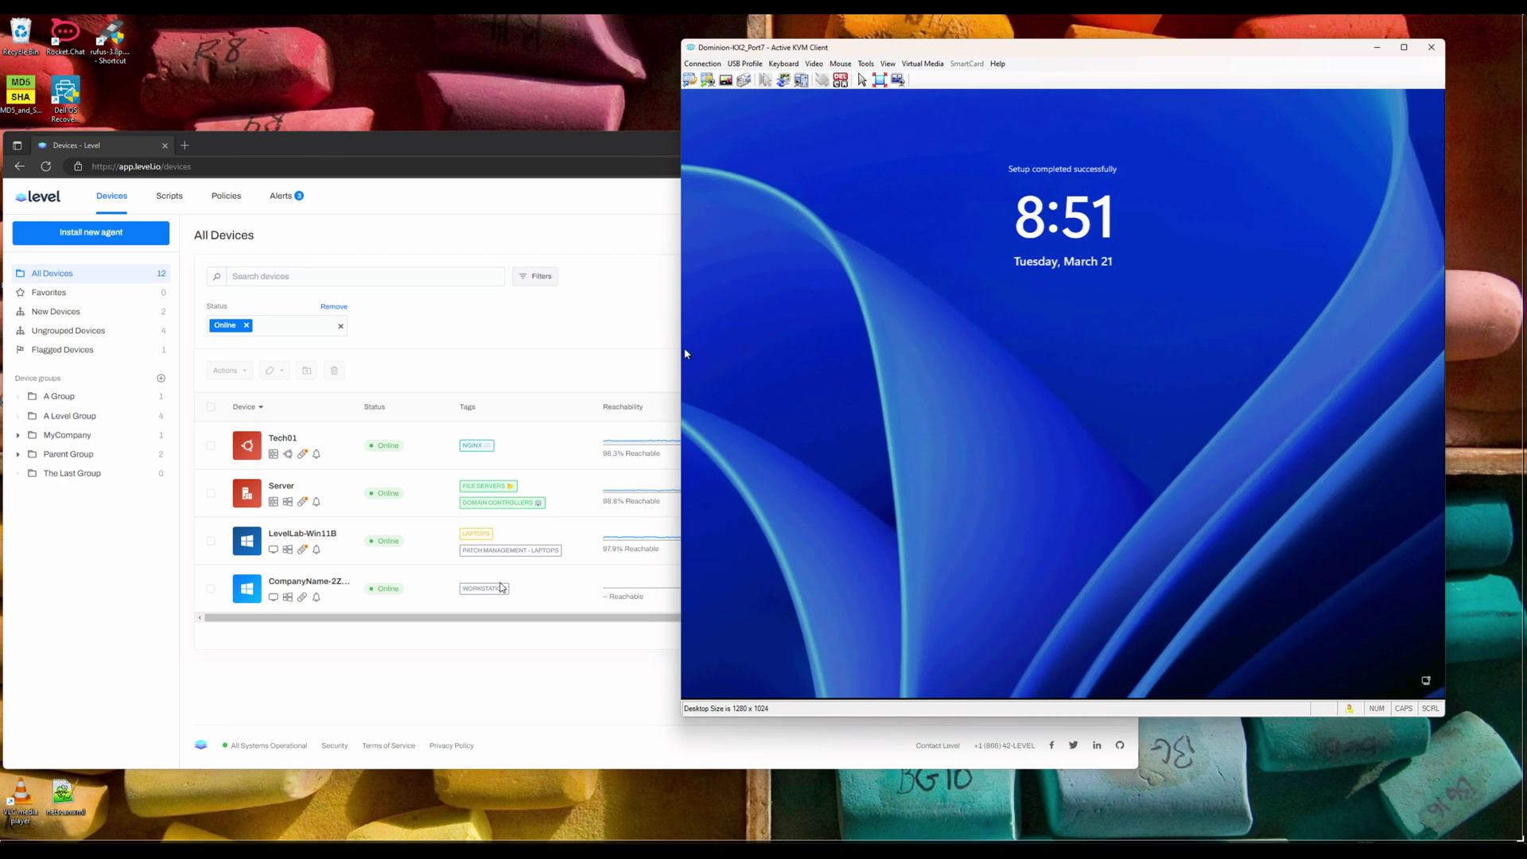
Step: Sign in to the remote computer as LocalAdmin by entering the account password
left_click(1060, 405)
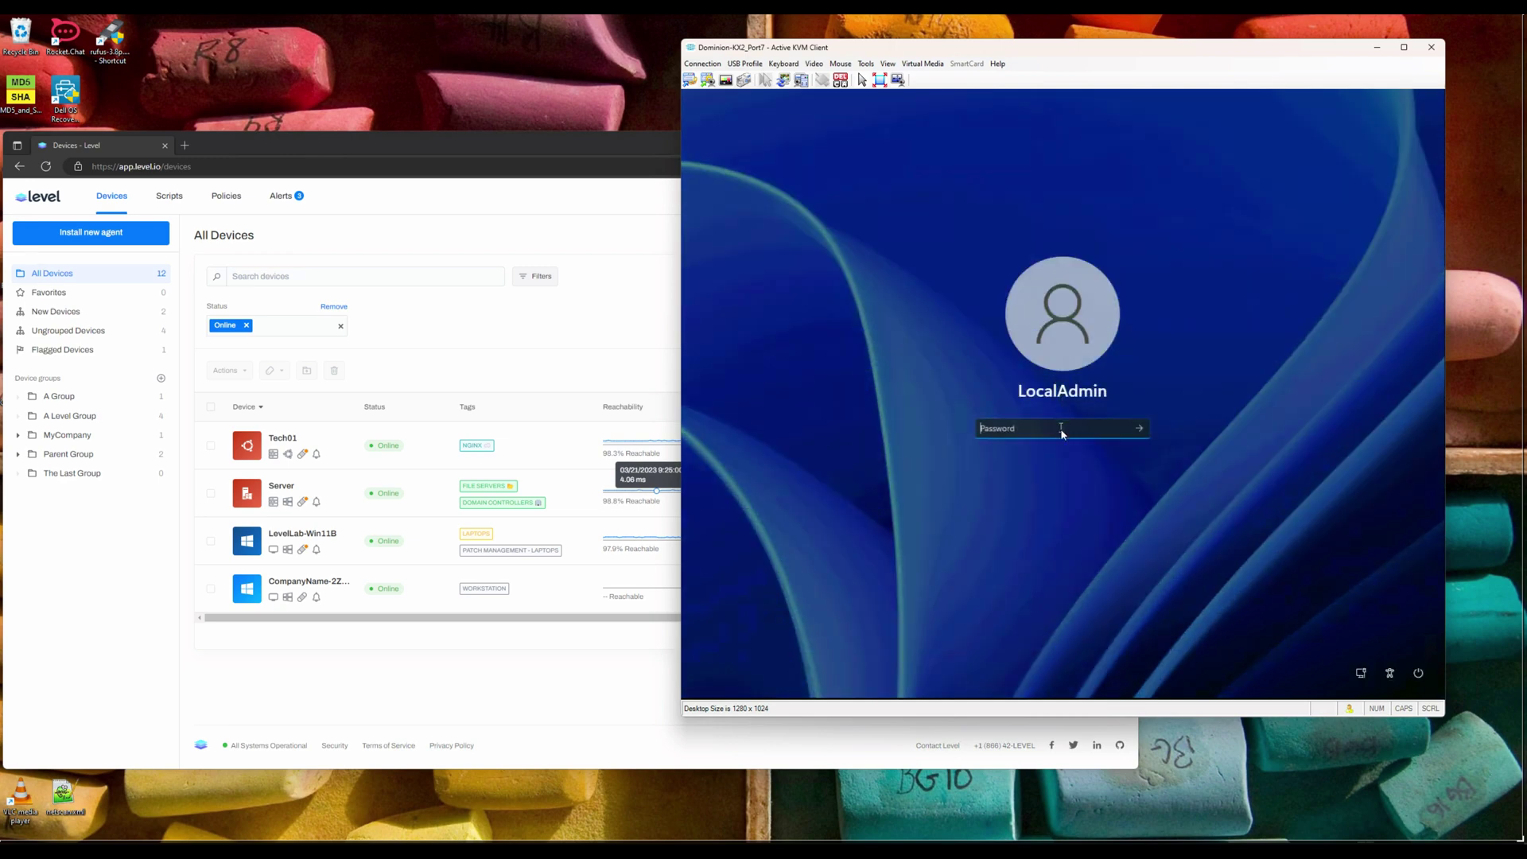
type("*********")
key("Return")
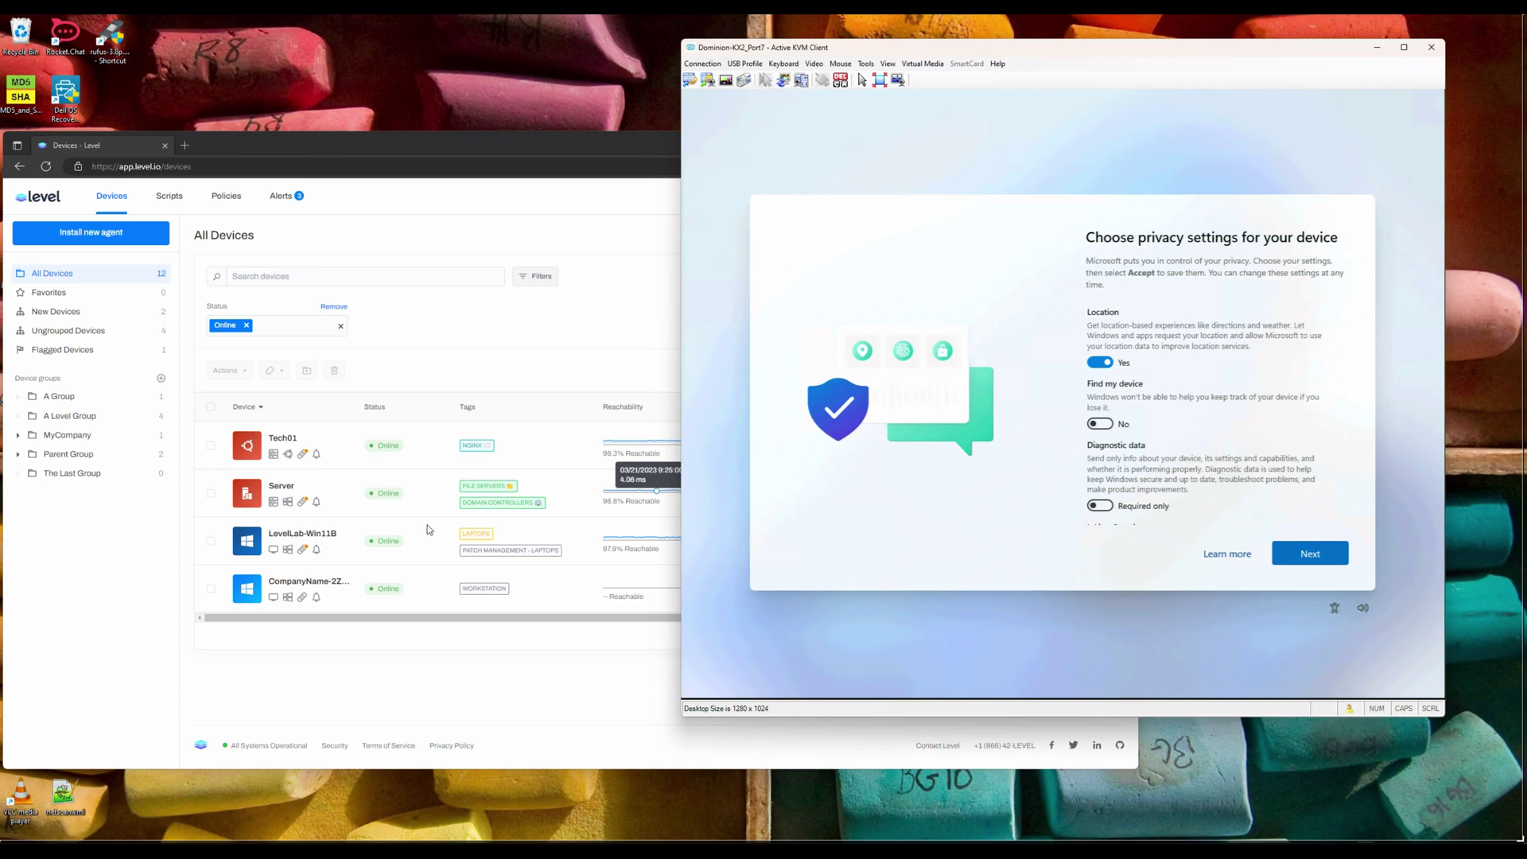
Step: Turn off Location, Inking & typing, Tailored experiences and Advertising ID in the device's privacy settings and accept them
left_click(1102, 364)
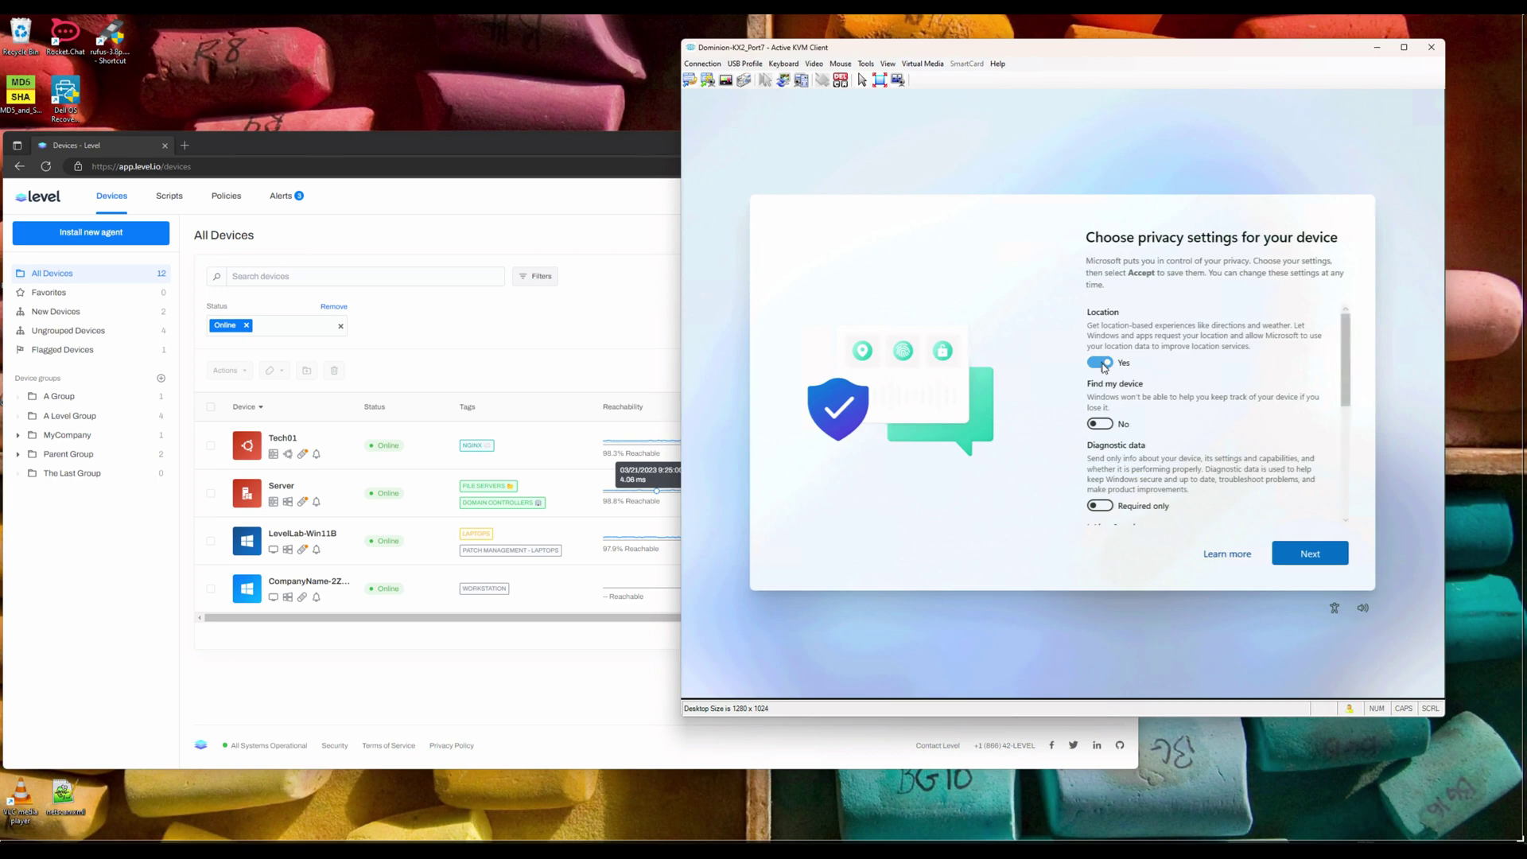
scroll(1103, 368, "down", 3)
left_click(1100, 381)
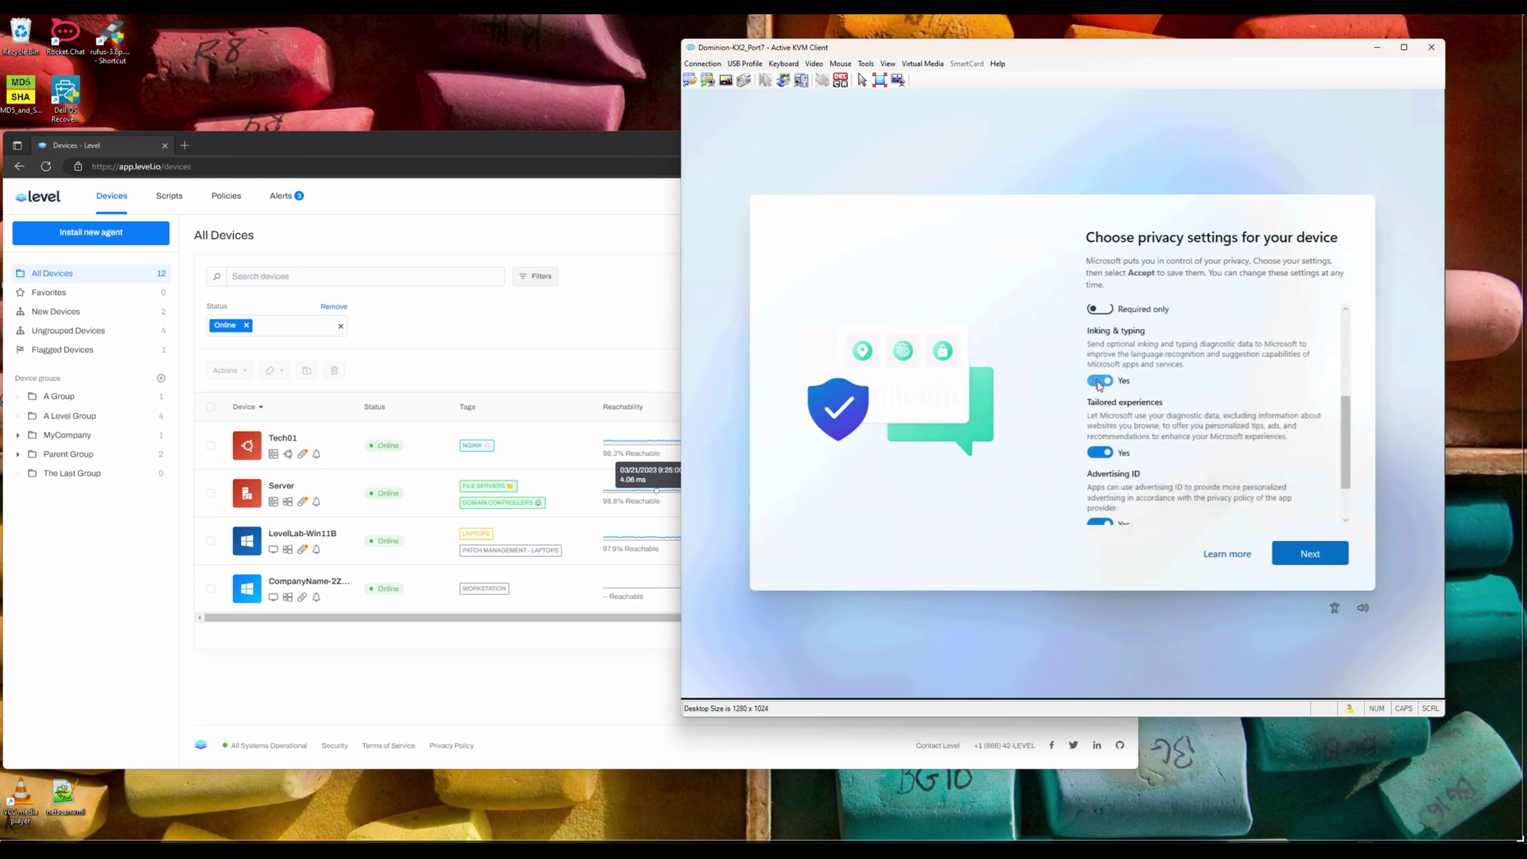
left_click(1099, 452)
left_click(1100, 503)
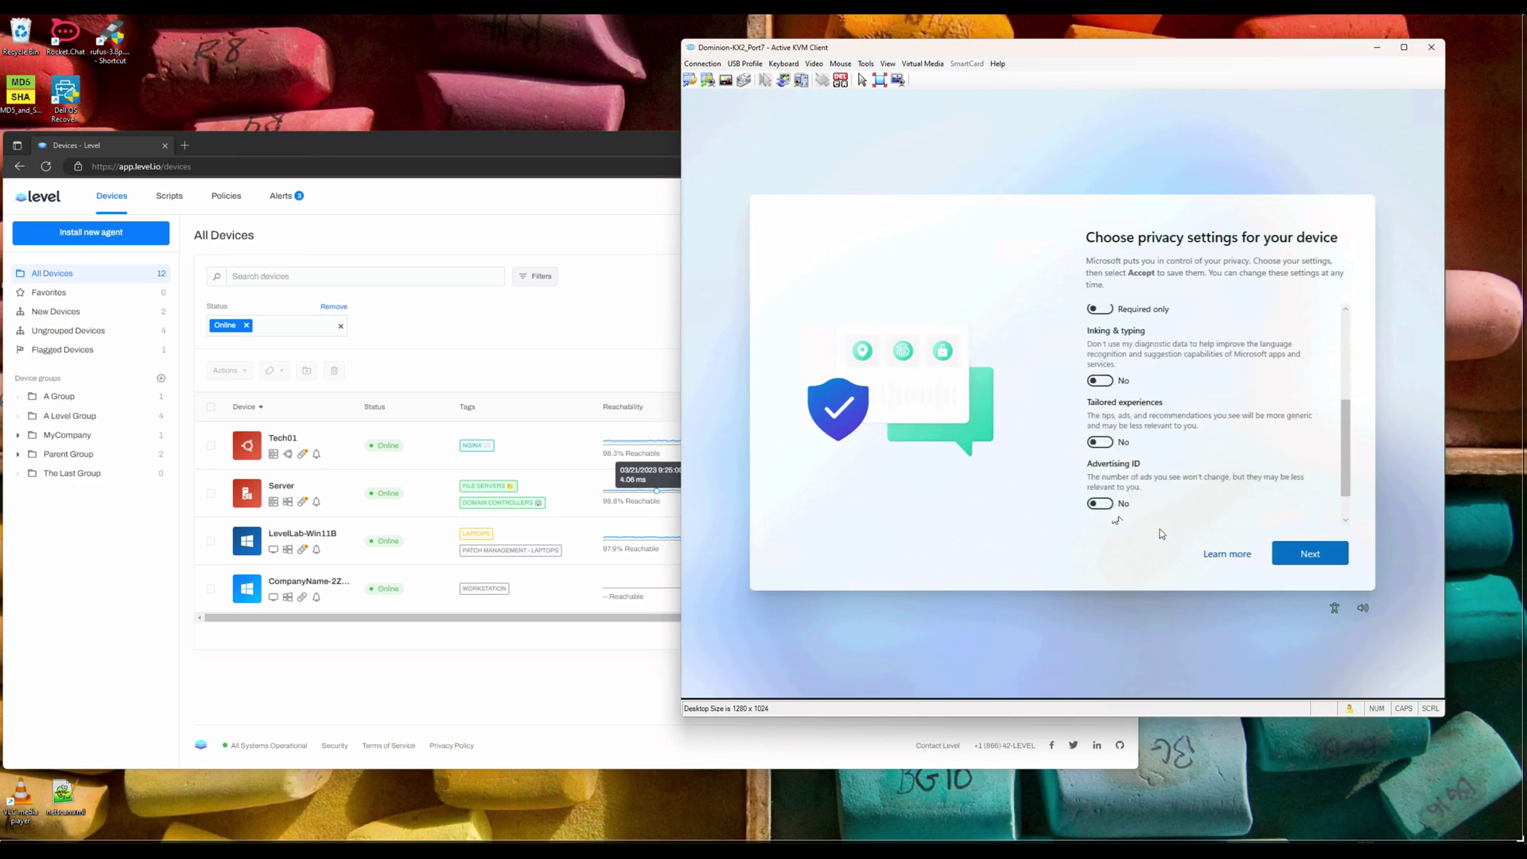
left_click(1283, 556)
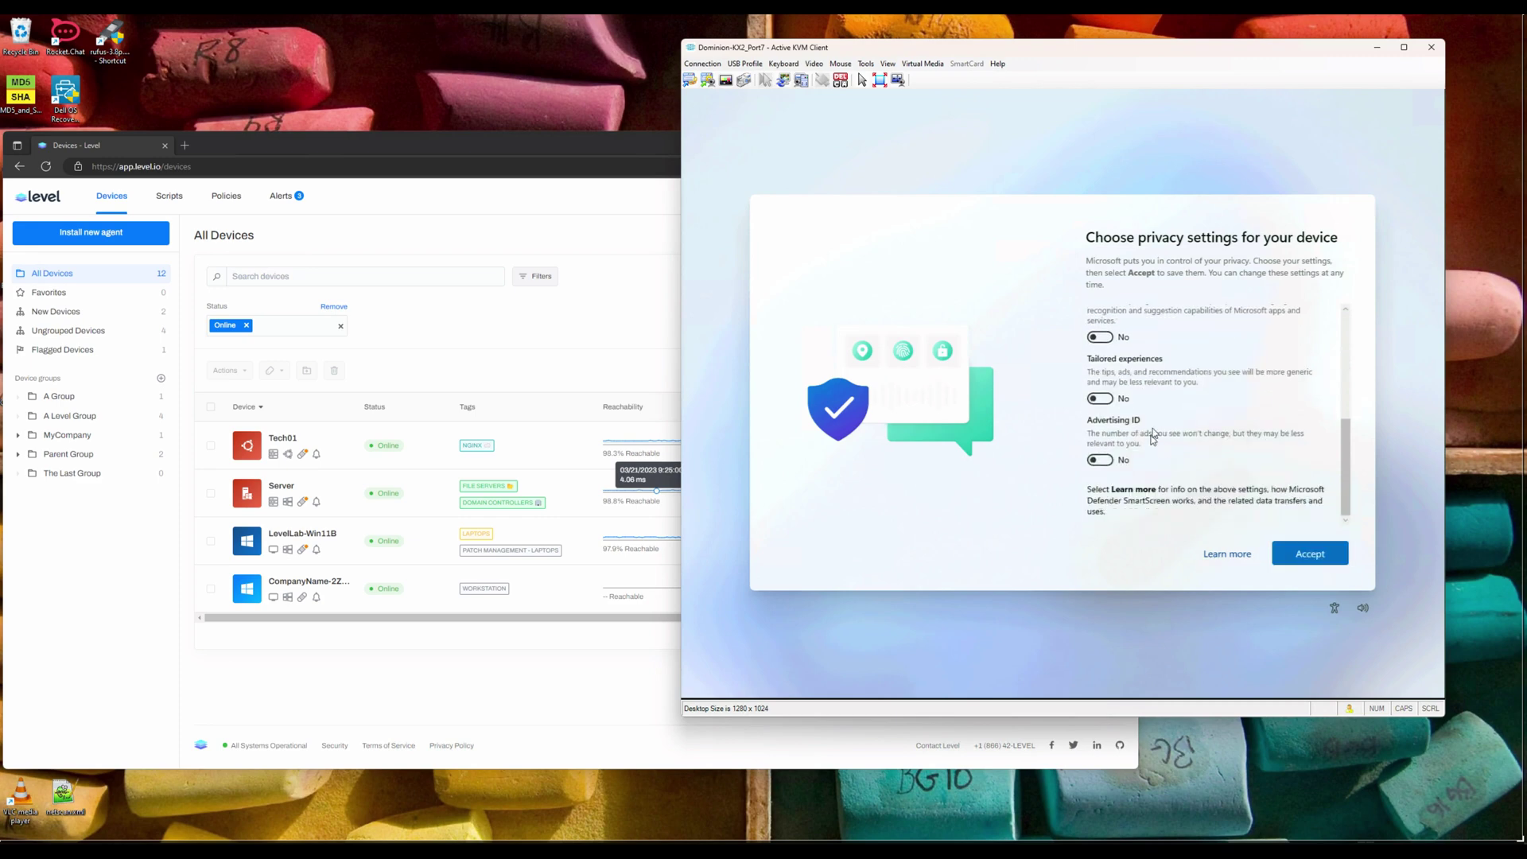
left_click(1309, 554)
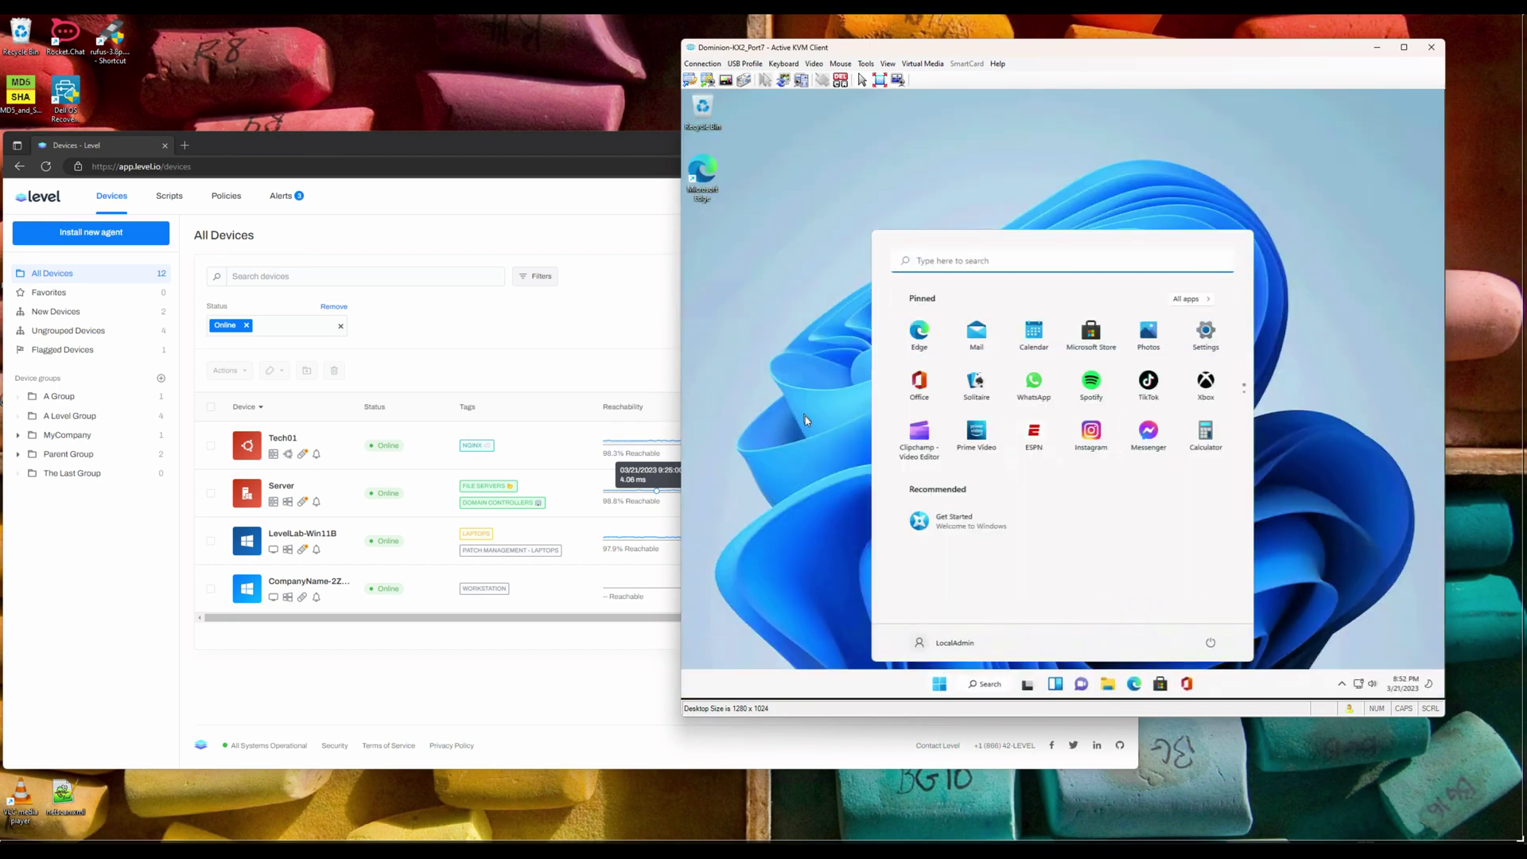
Step: Open a Windows PowerShell session on the remote computer and run ipconfig /all
left_click(879, 680)
right_click(878, 682)
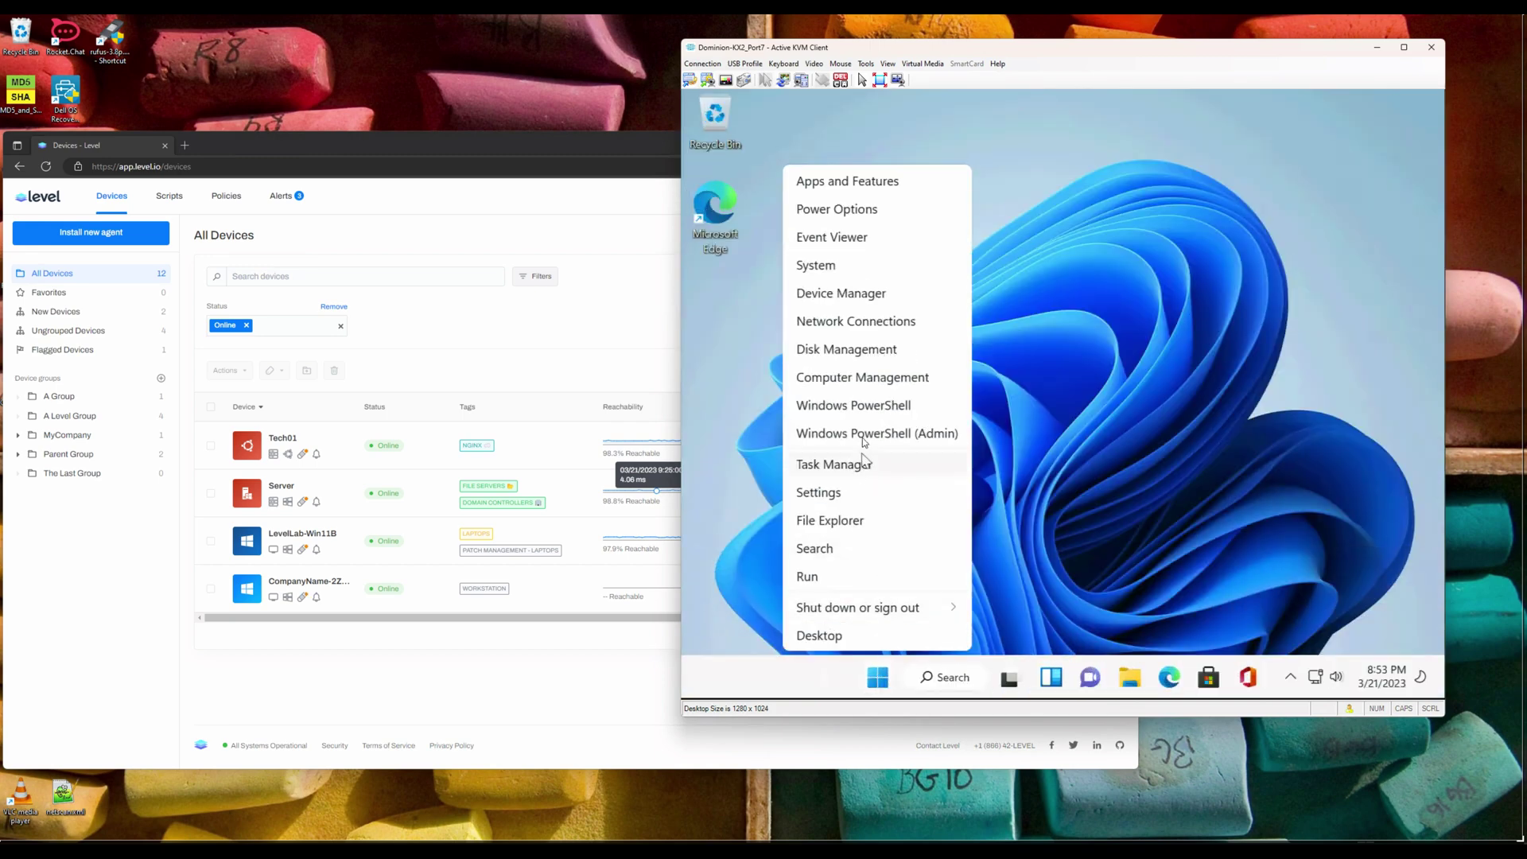
left_click(875, 408)
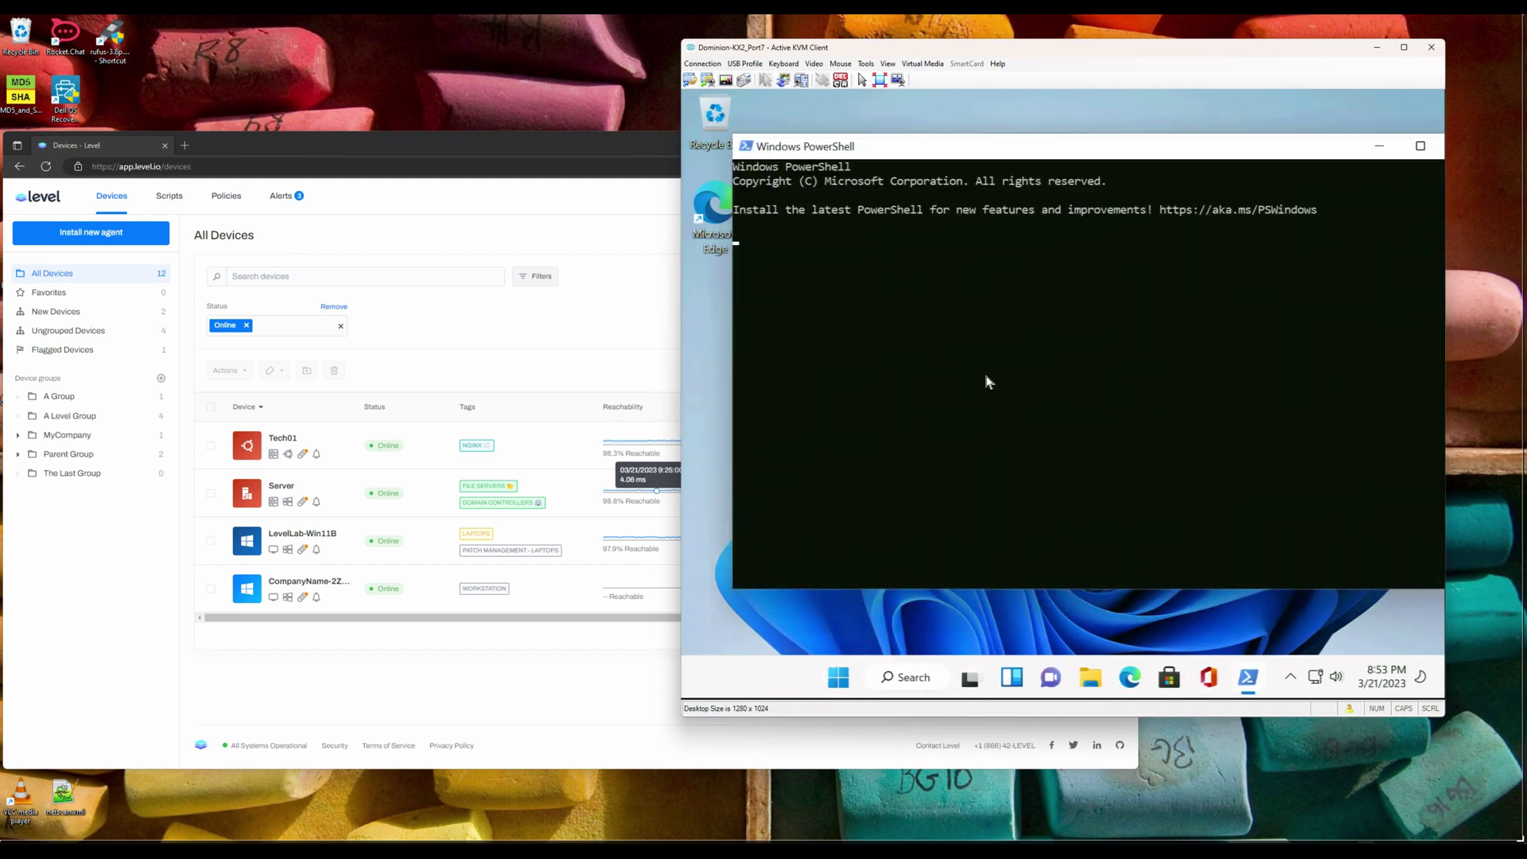
key("Return")
key("Return")
key("Return")
type("ipco")
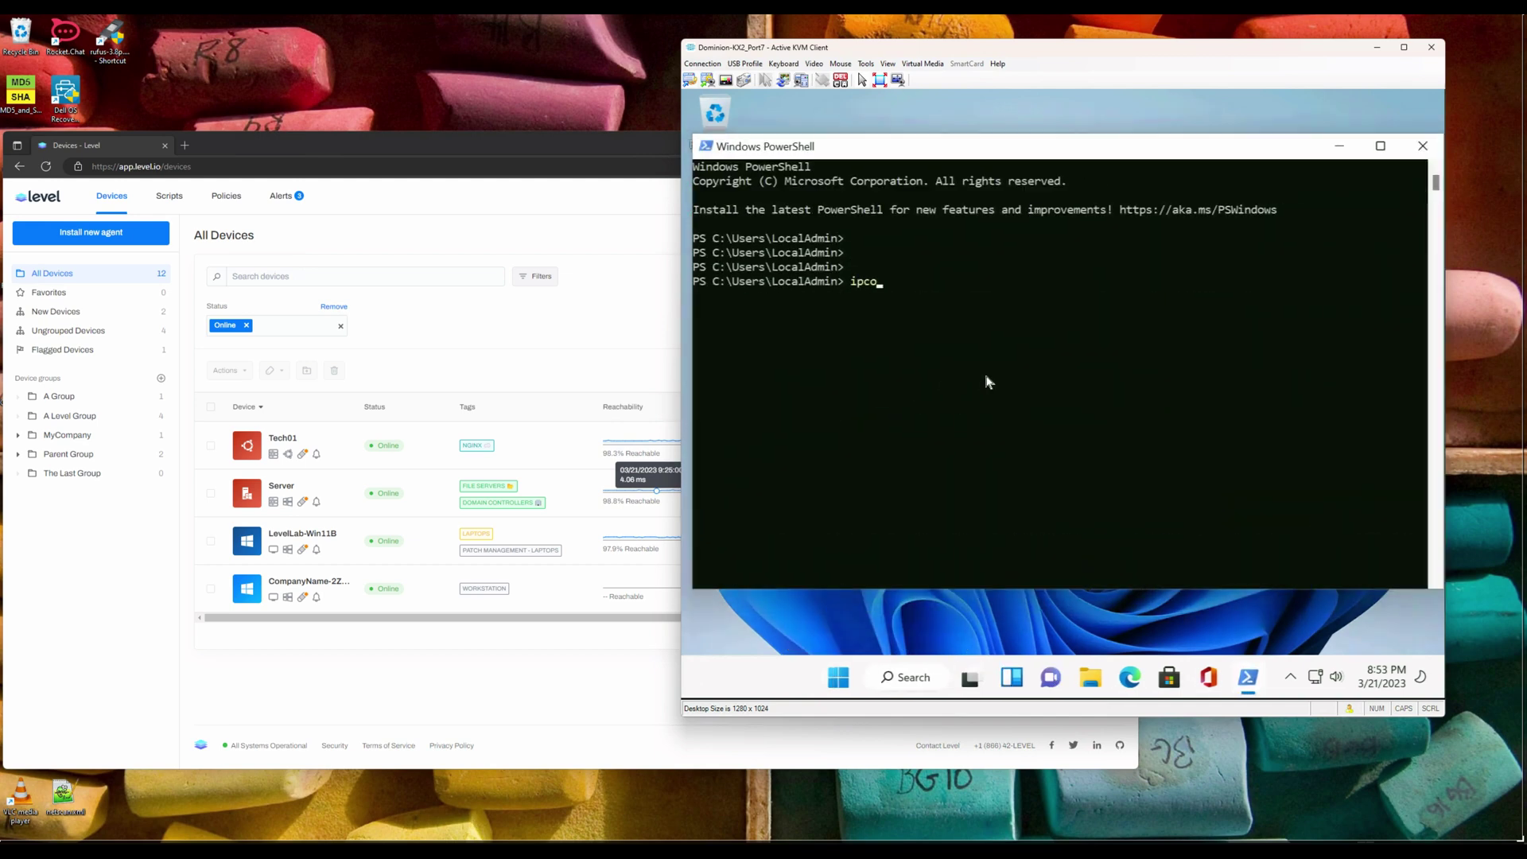
type("nfig /all")
key("Return")
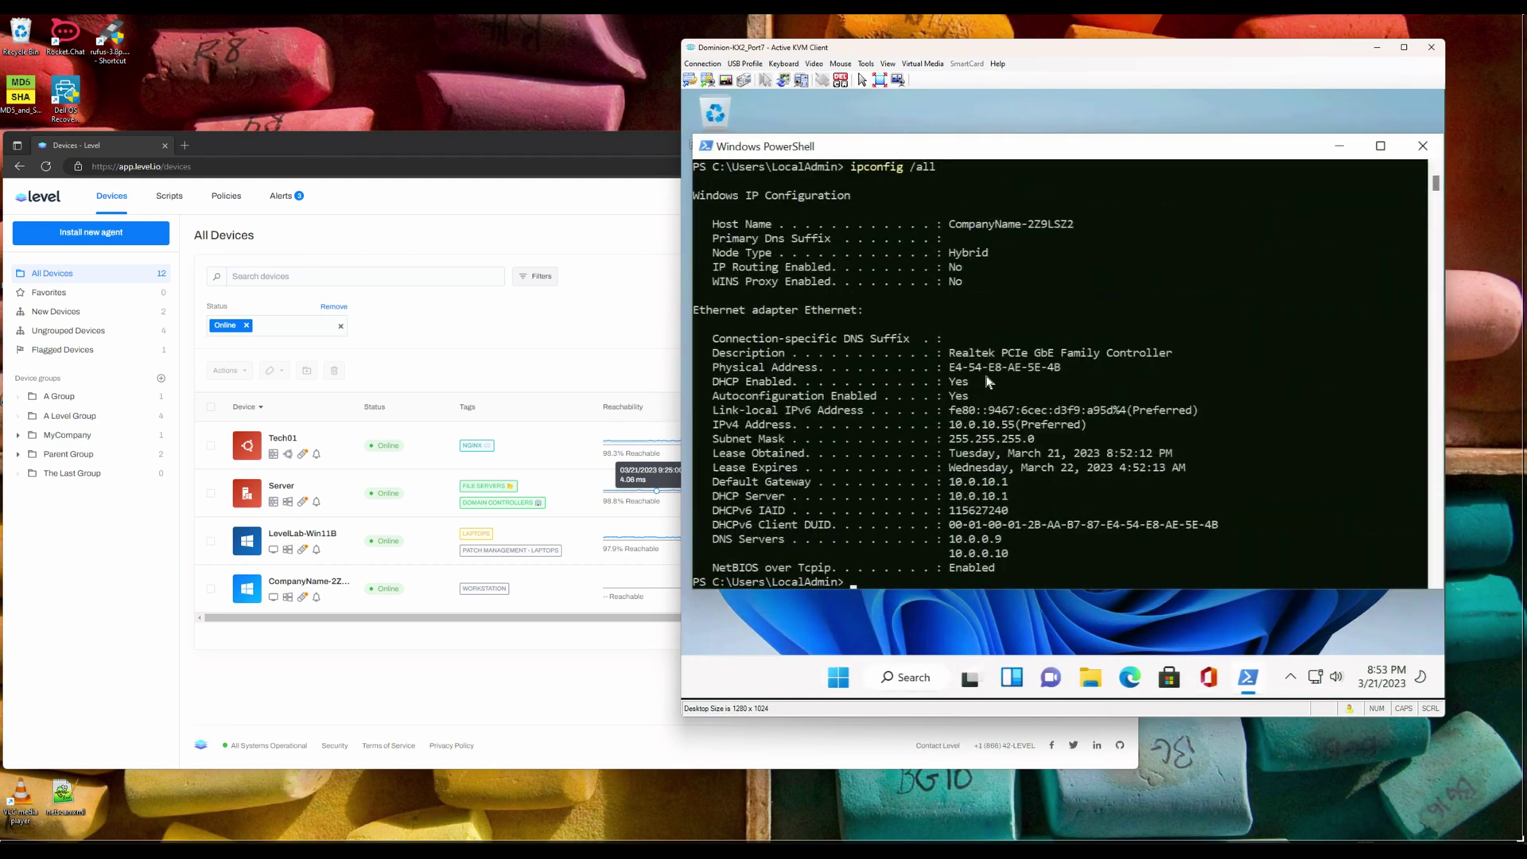
Step: Highlight the computer's host name in the ipconfig output, then clear the selection
scroll(986, 318, "up", 1)
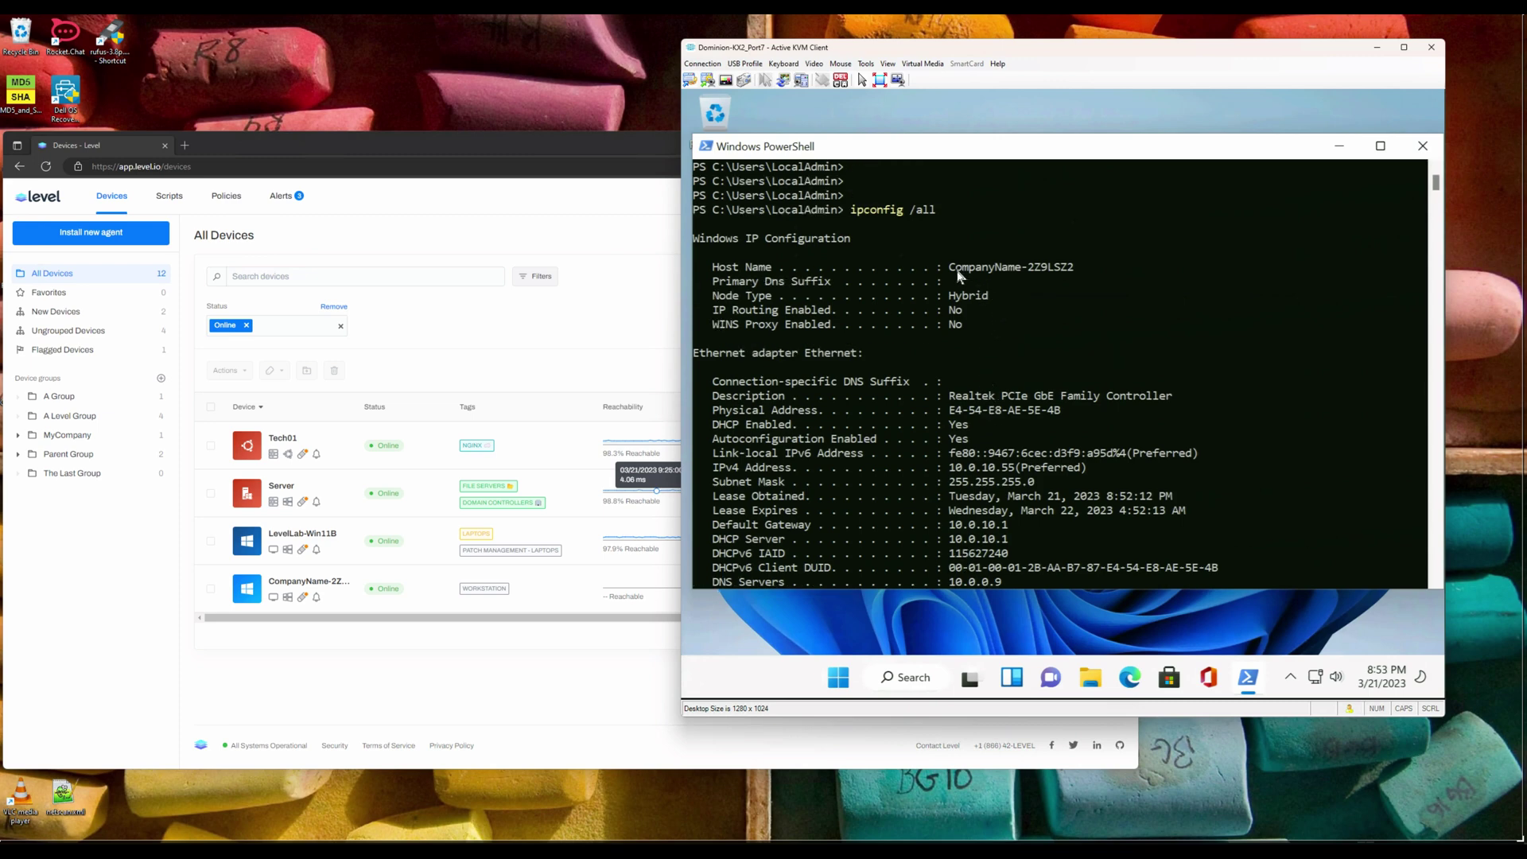
left_click(977, 272)
left_click_drag(1026, 269, 1073, 271)
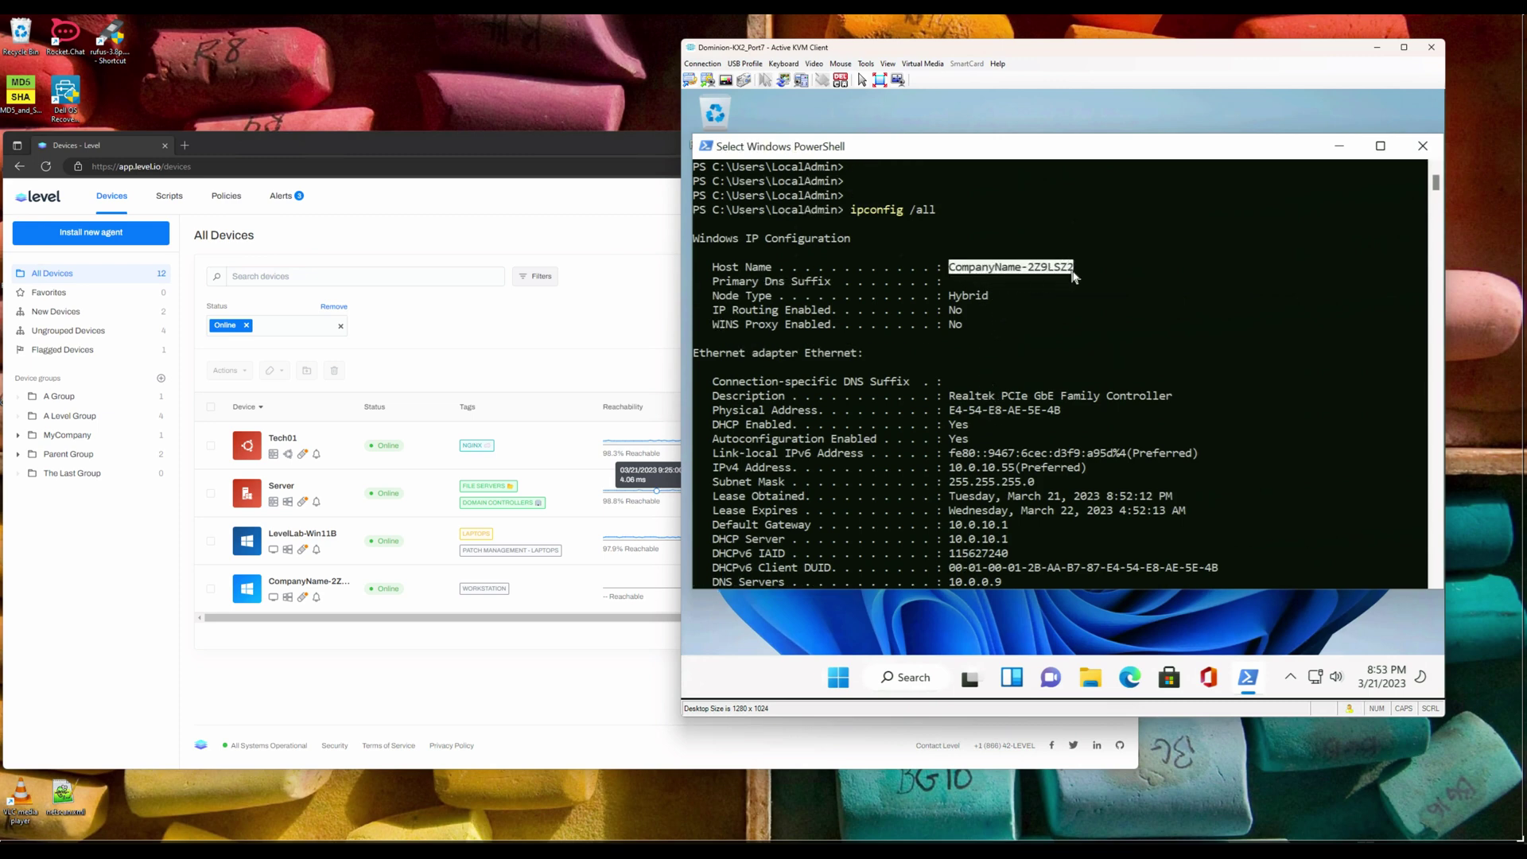
key("Return")
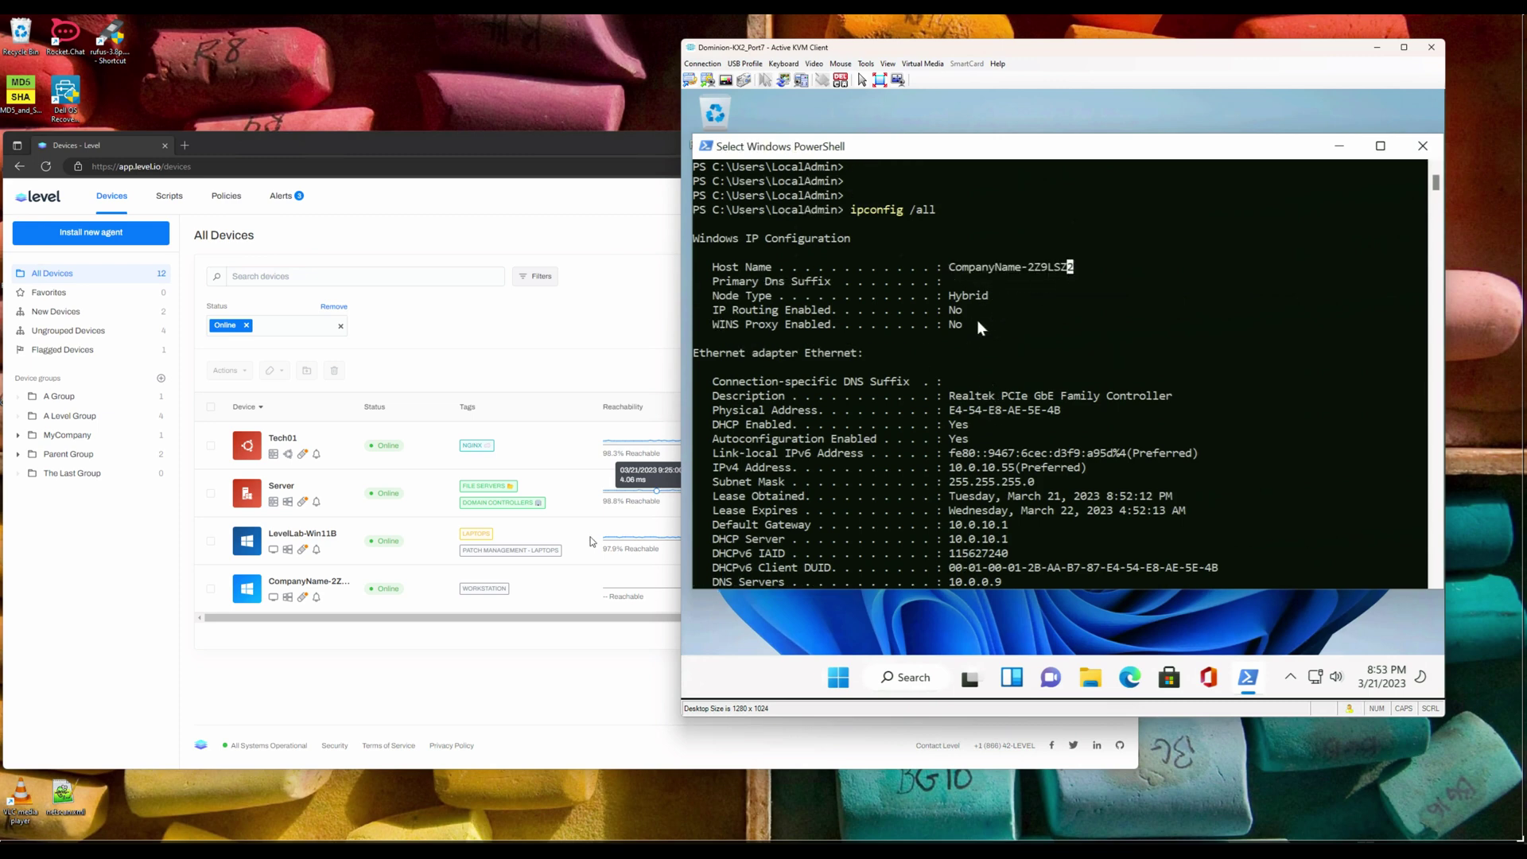
Step: Switch to Level, open the CompanyName-2Z9LSZ2 device's overview and check the hostname listed under System
left_click(318, 582)
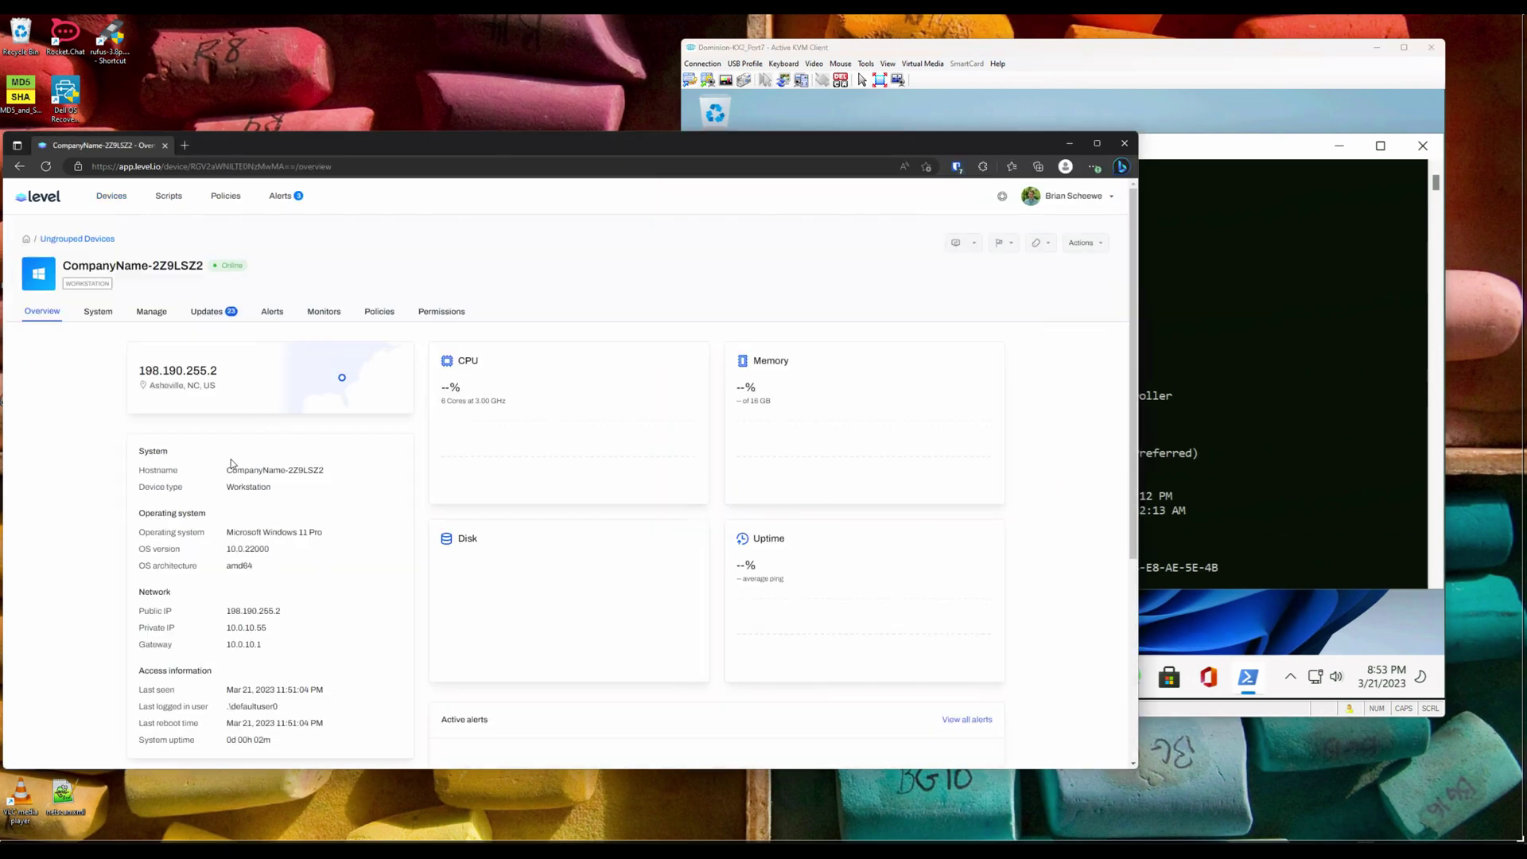
left_click_drag(232, 470, 324, 470)
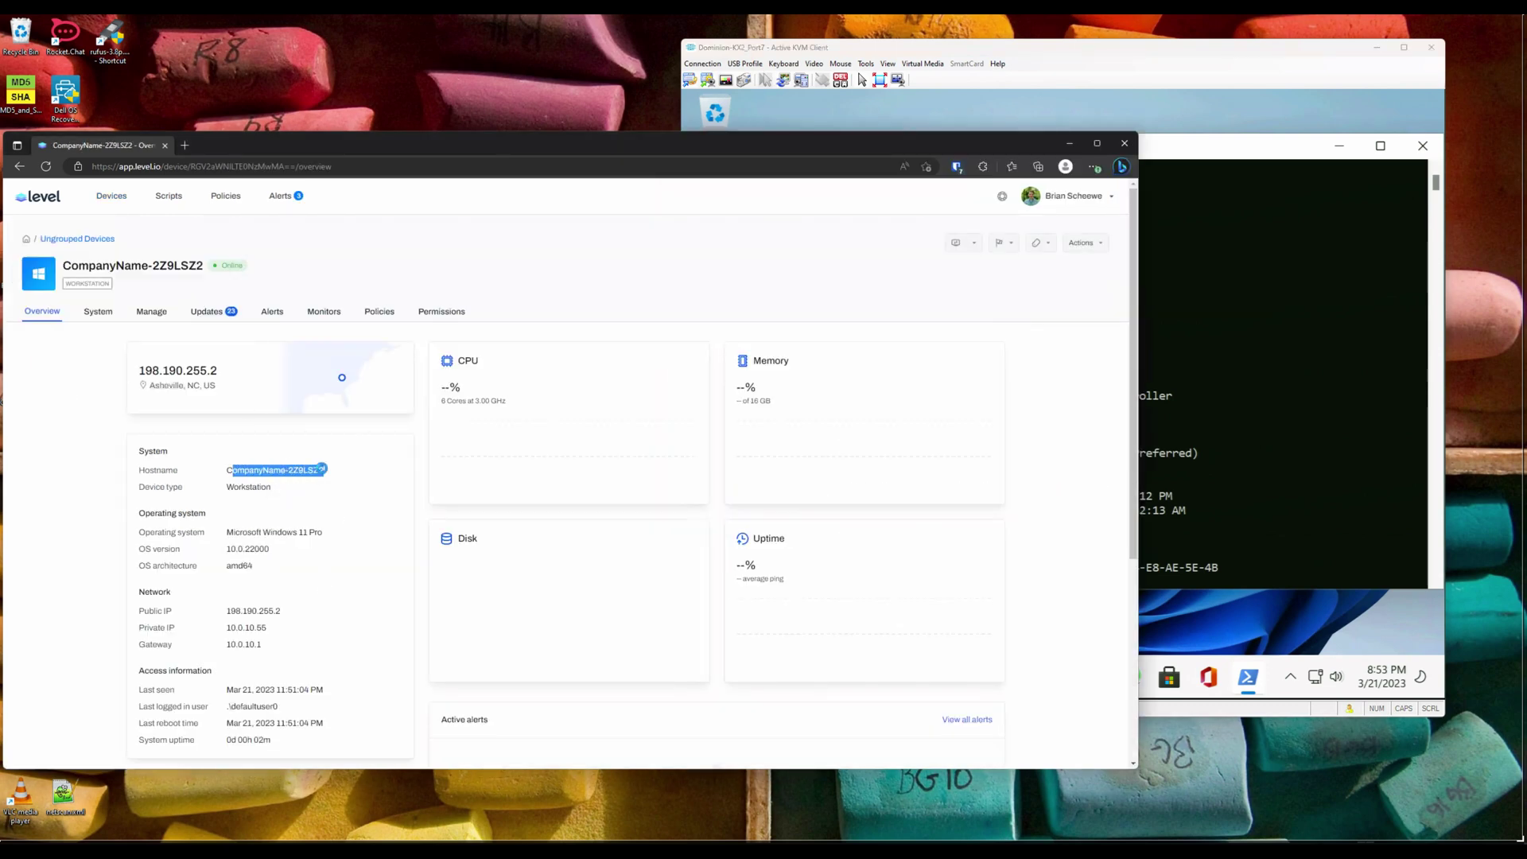
left_click(324, 470)
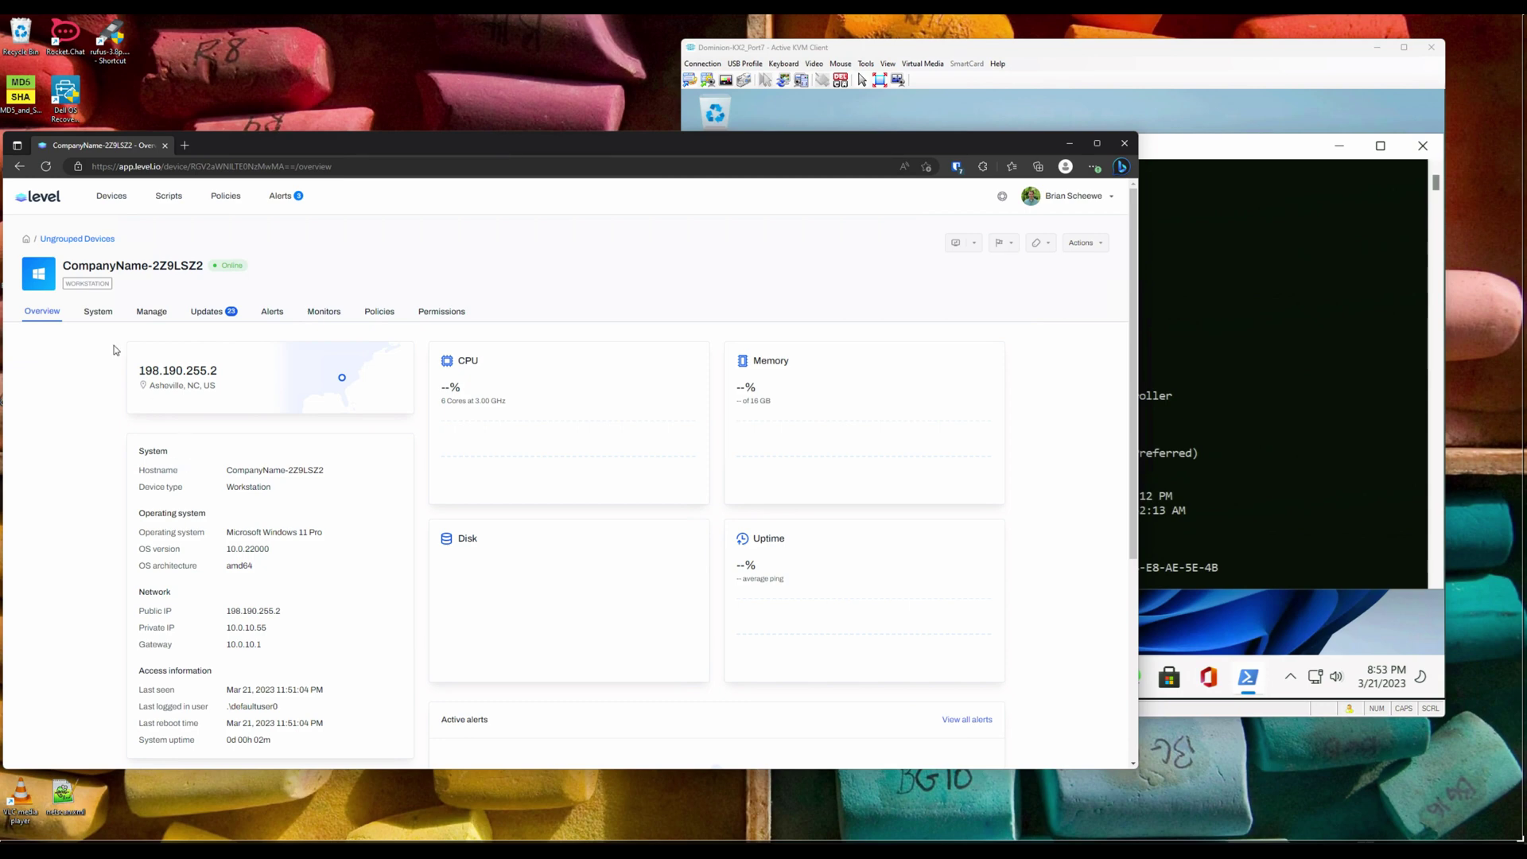
Step: Open the device's remote PowerShell terminal in Level and test its prompt with a few empty commands
left_click(160, 313)
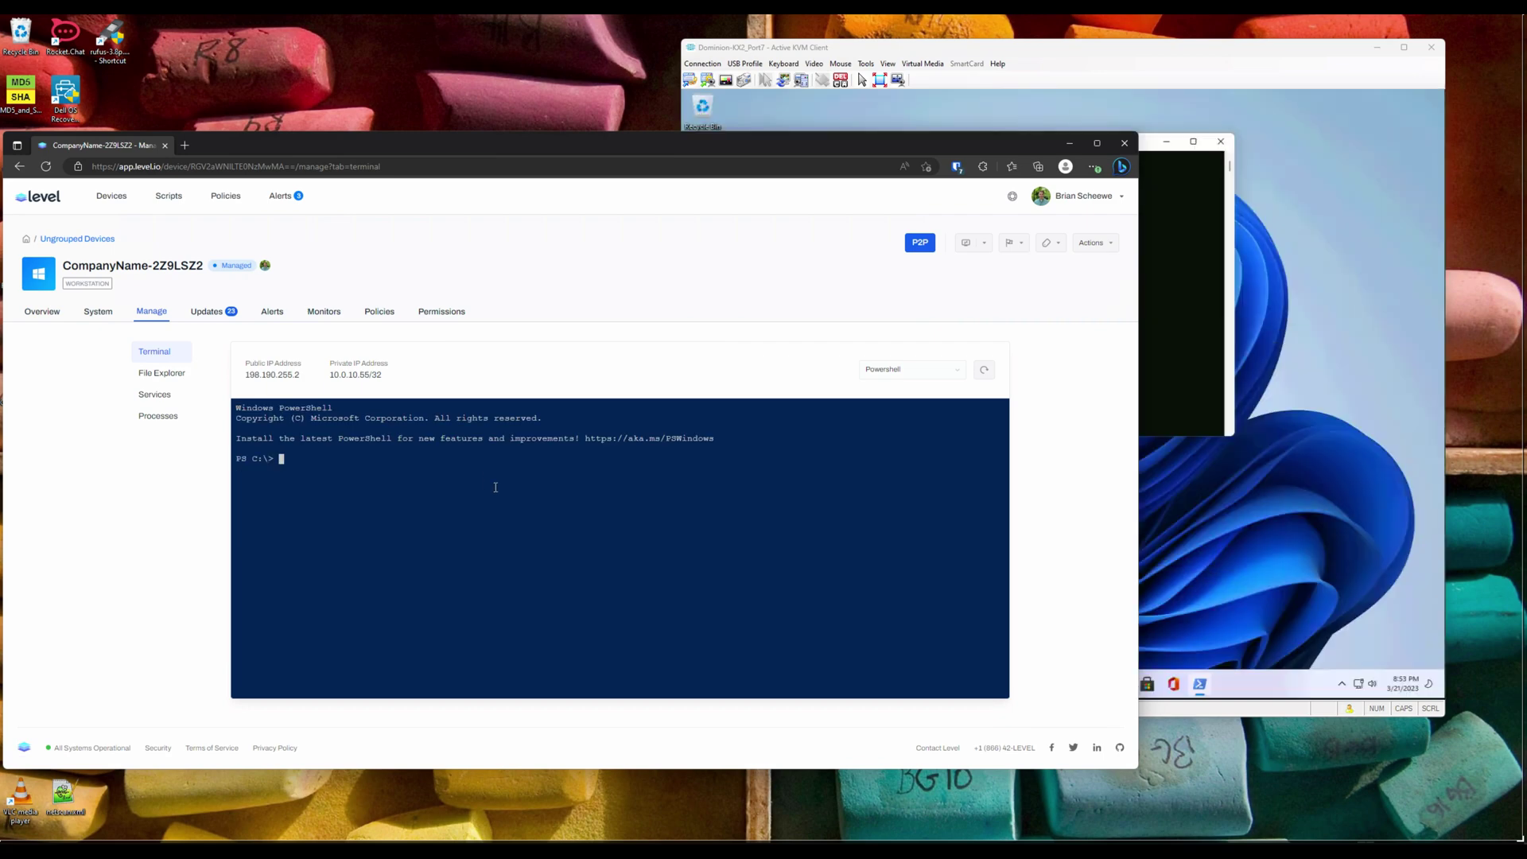
key("Return")
key("Return")
key("Return")
key("Return")
Step: Return to the KVM client and close the PowerShell window on the remote computer
left_click(1088, 46)
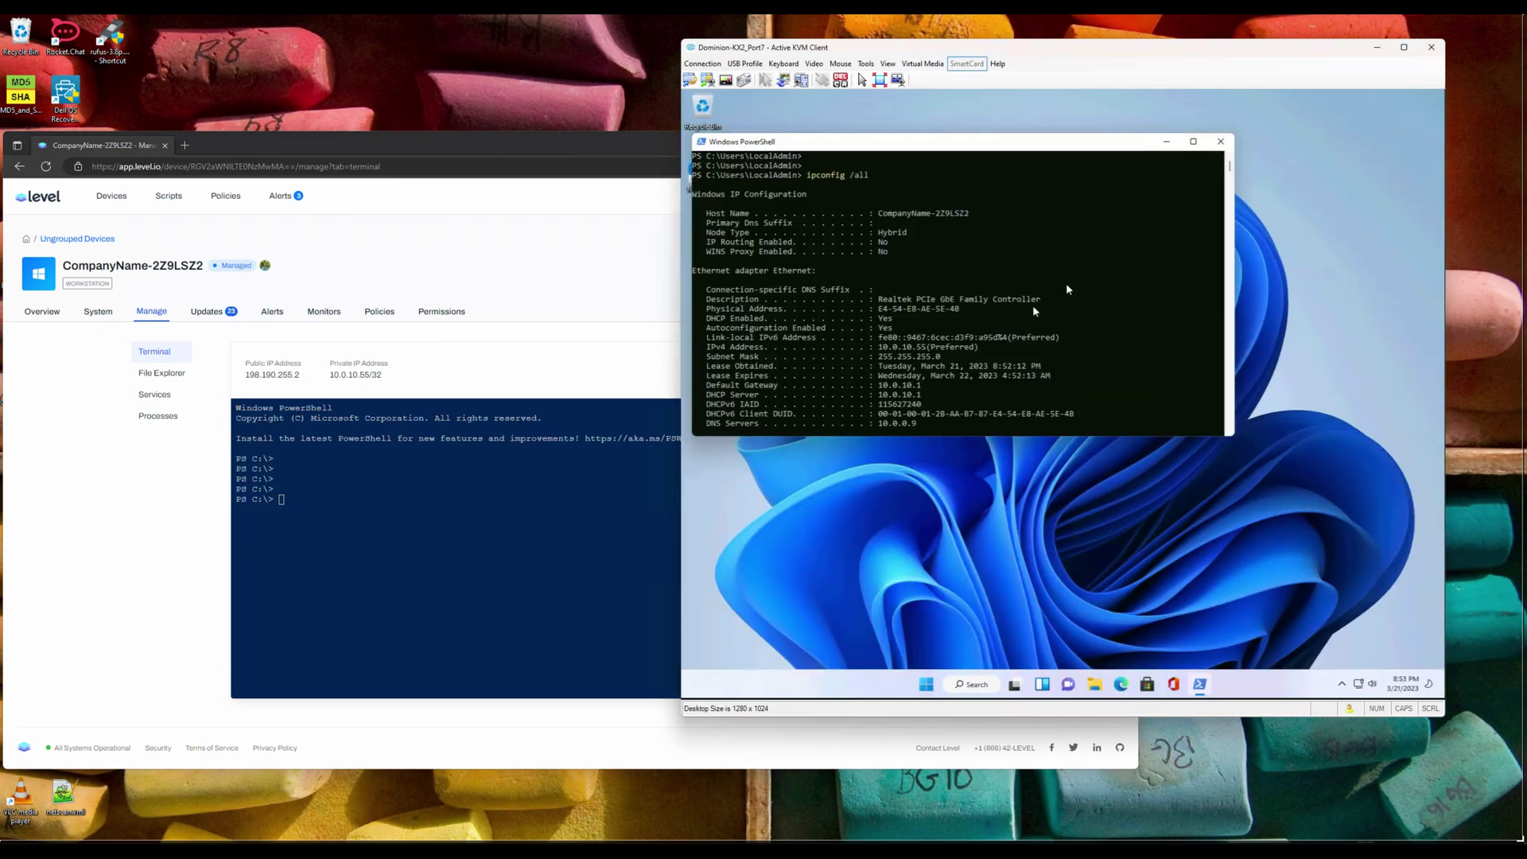
left_click(1221, 141)
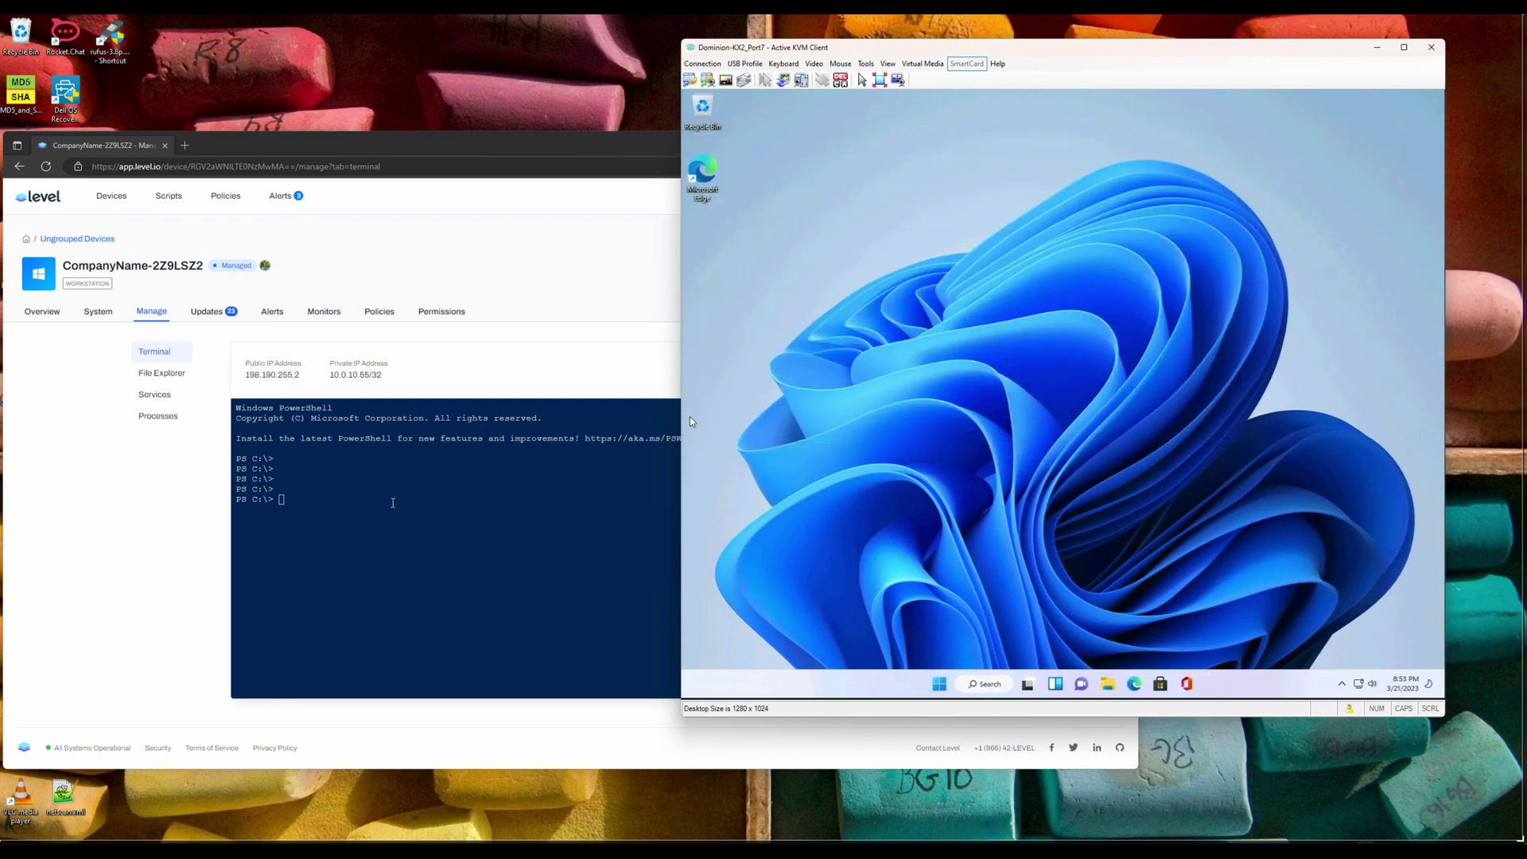
left_click(331, 475)
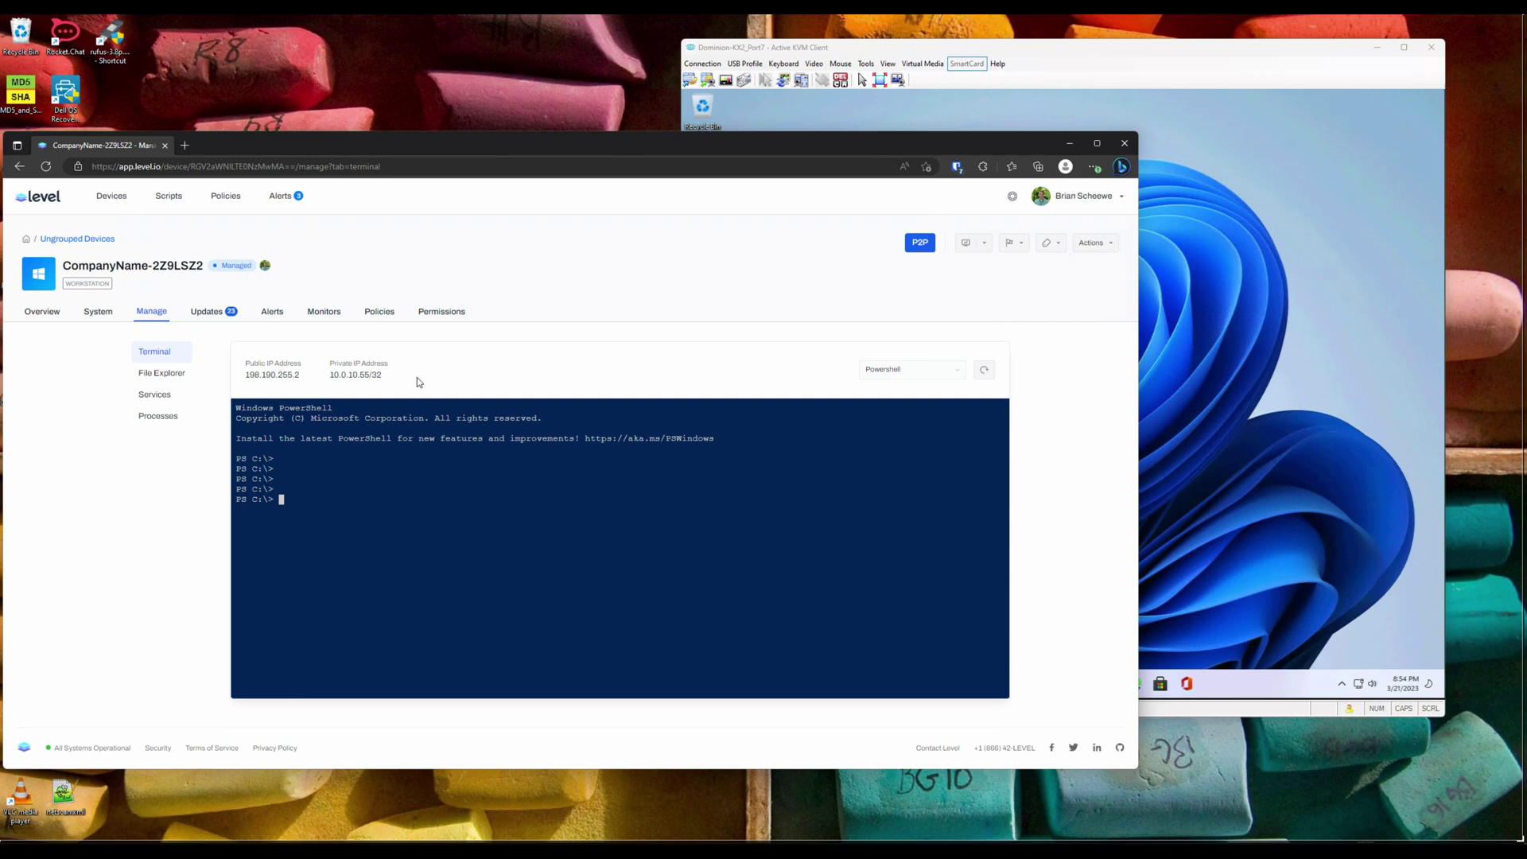
left_click(1193, 238)
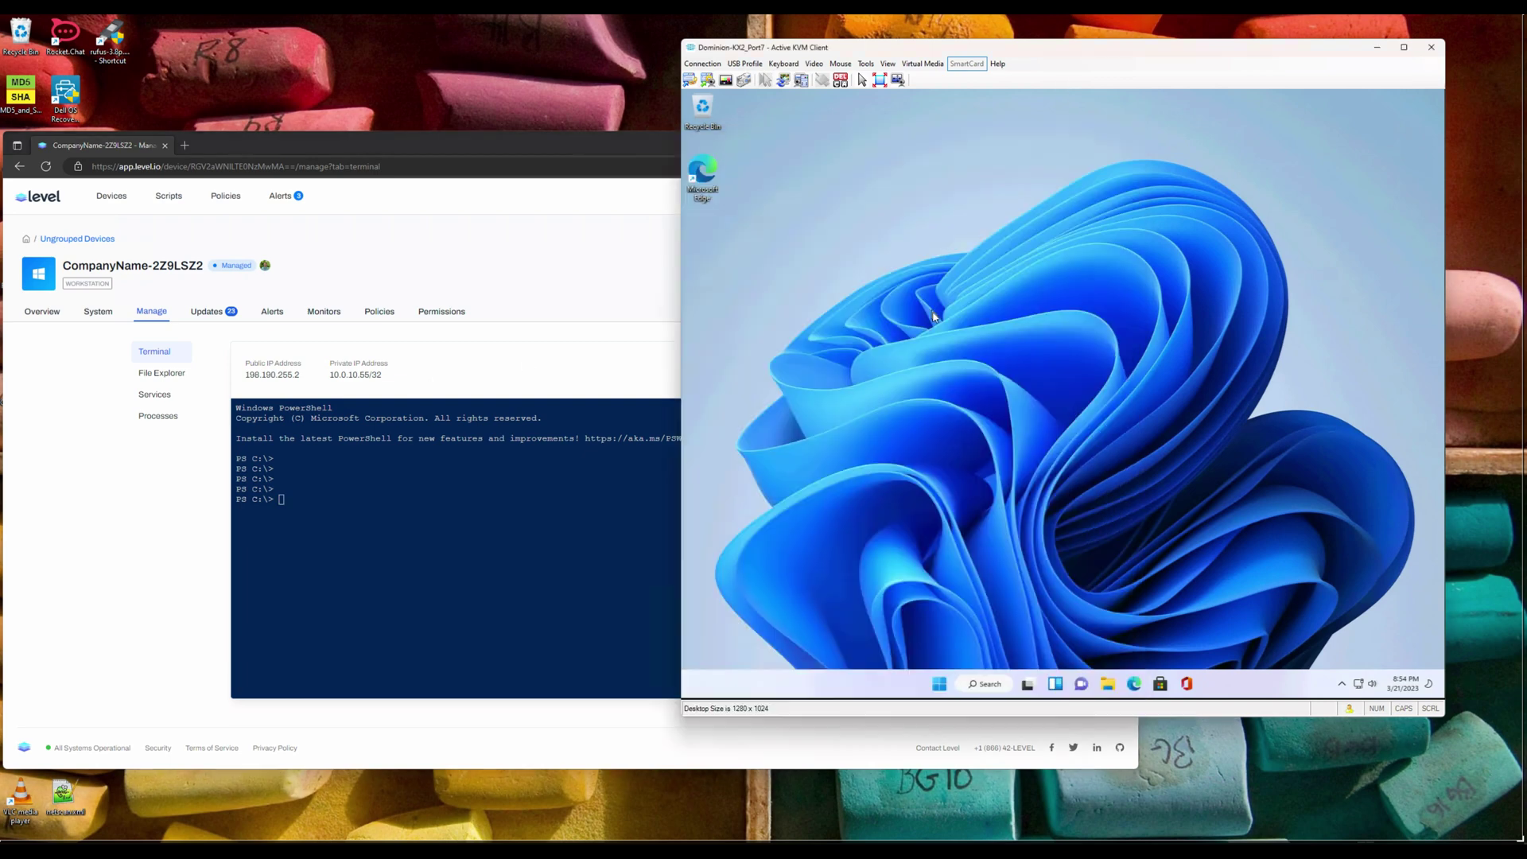